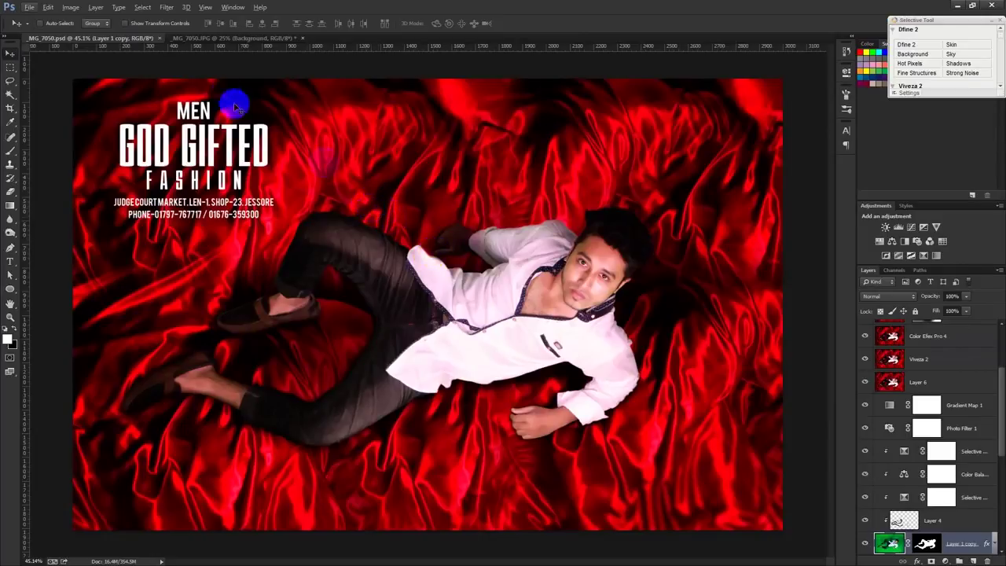
Step: Compare the finished red satin composite with the _MG_7050.JPG green-screen photo, ending on the JPG
{"action": "left_click", "coordinate": [241, 39]}
{"action": "left_click", "coordinate": [121, 39]}
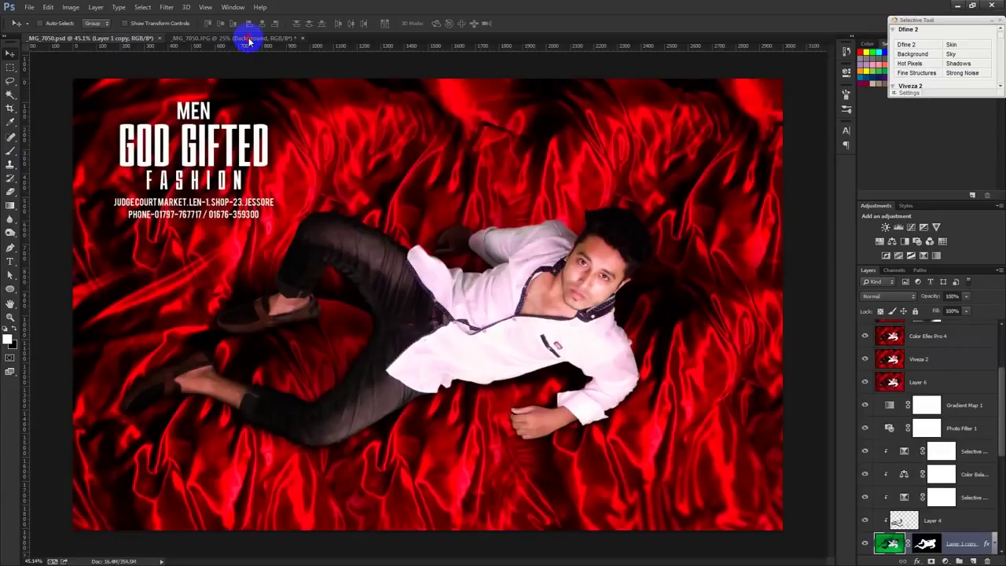
{"action": "left_click", "coordinate": [248, 40]}
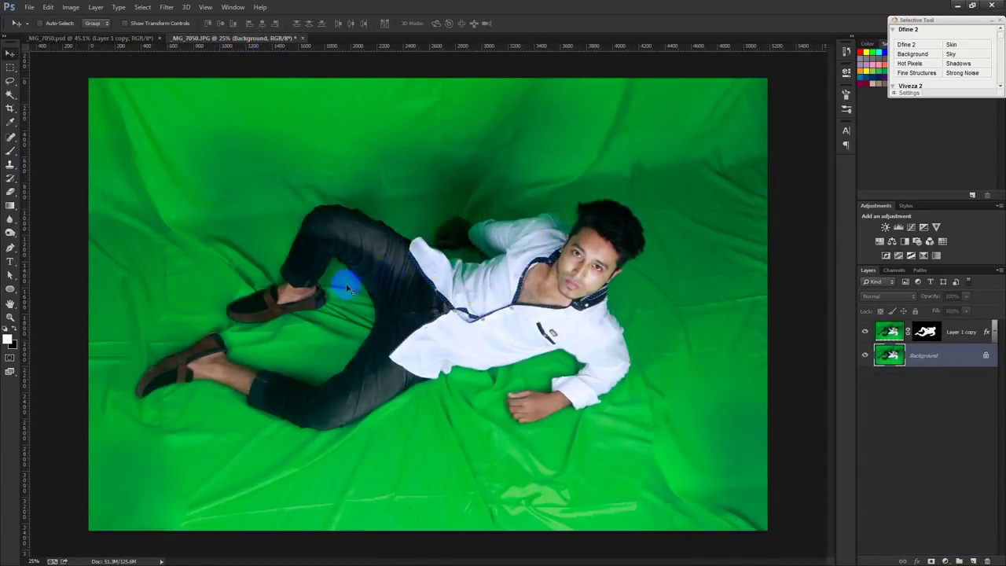
Step: Start a Pen path in Path mode along the edge of the jeans
{"action": "left_click", "coordinate": [10, 248]}
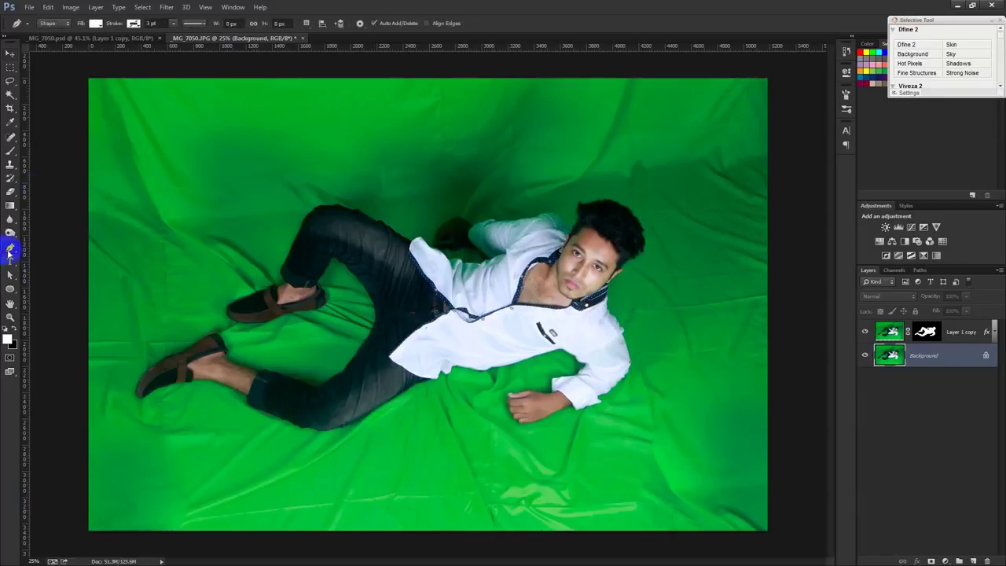
{"action": "left_click", "coordinate": [54, 26]}
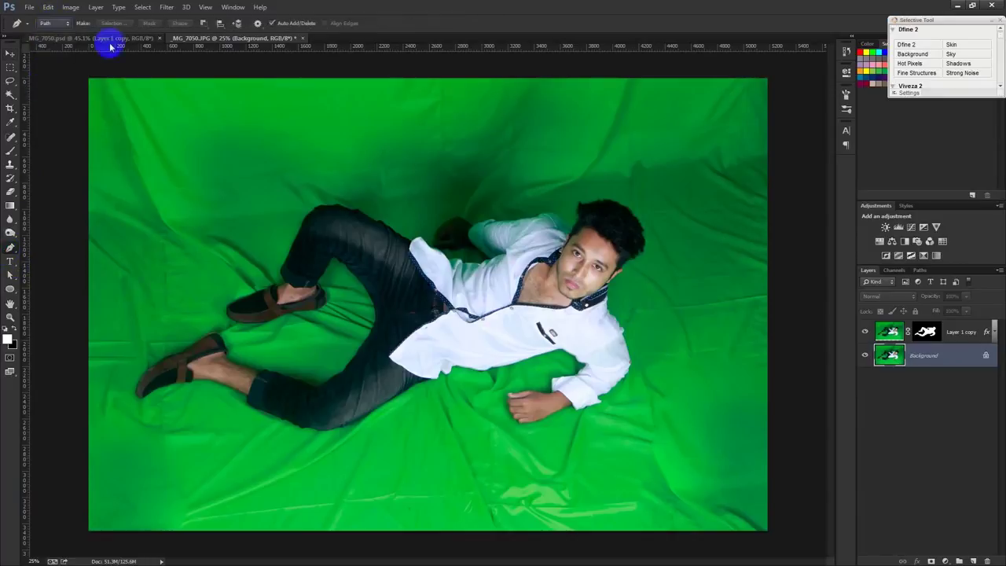
{"action": "left_click", "coordinate": [419, 393]}
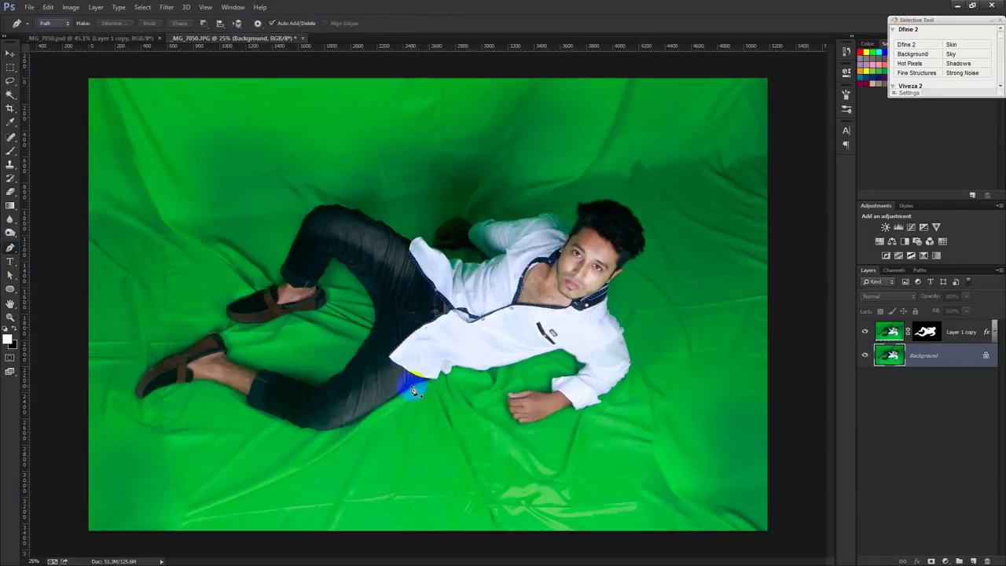
{"action": "scroll", "coordinate": [405, 403], "scroll_direction": "up", "scroll_amount": 5}
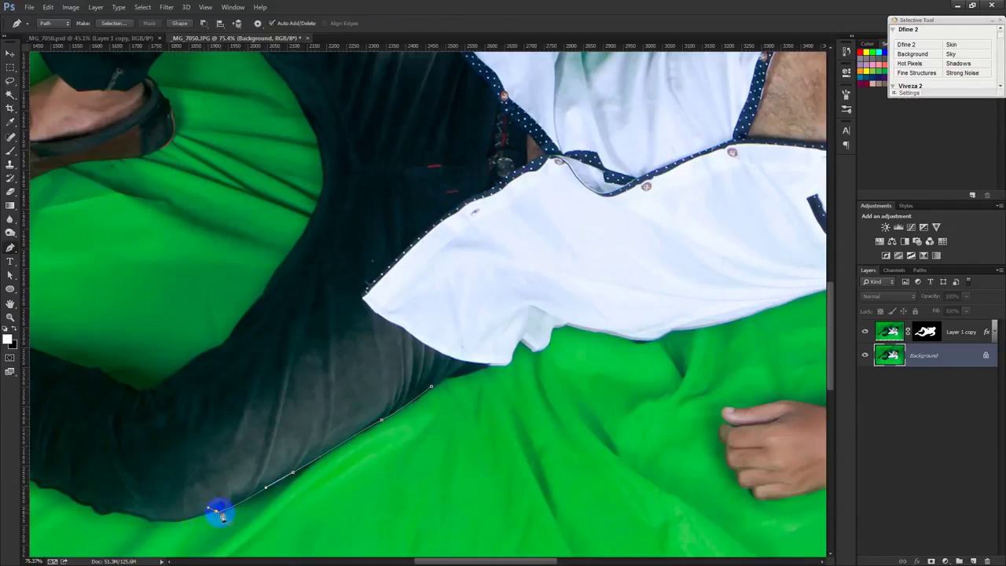
{"action": "scroll", "coordinate": [218, 488], "scroll_direction": "down", "scroll_amount": 5}
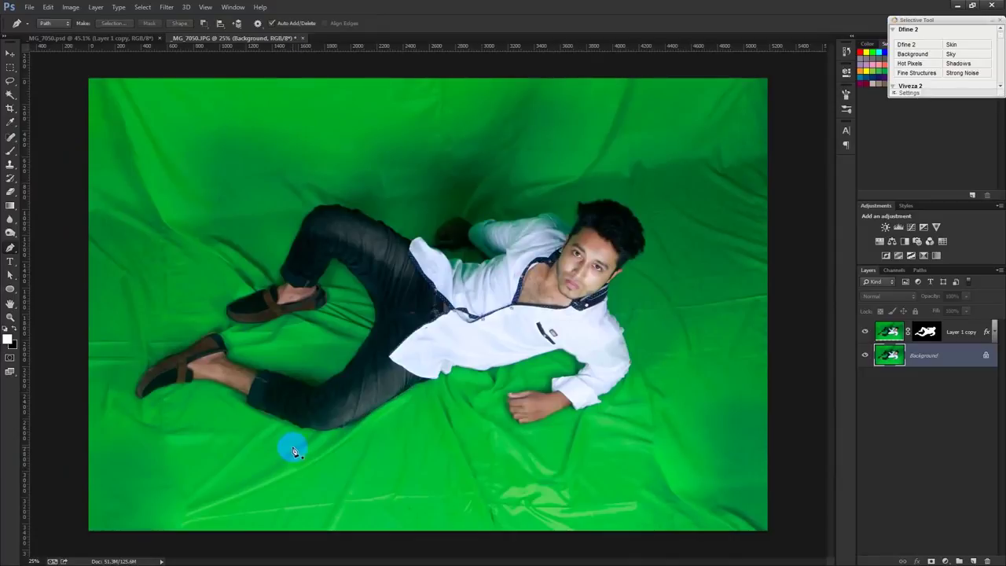
Step: Hide the green-screen Background layer and select the cut-out man layer for moving
{"action": "left_click", "coordinate": [865, 355]}
{"action": "left_click", "coordinate": [10, 53]}
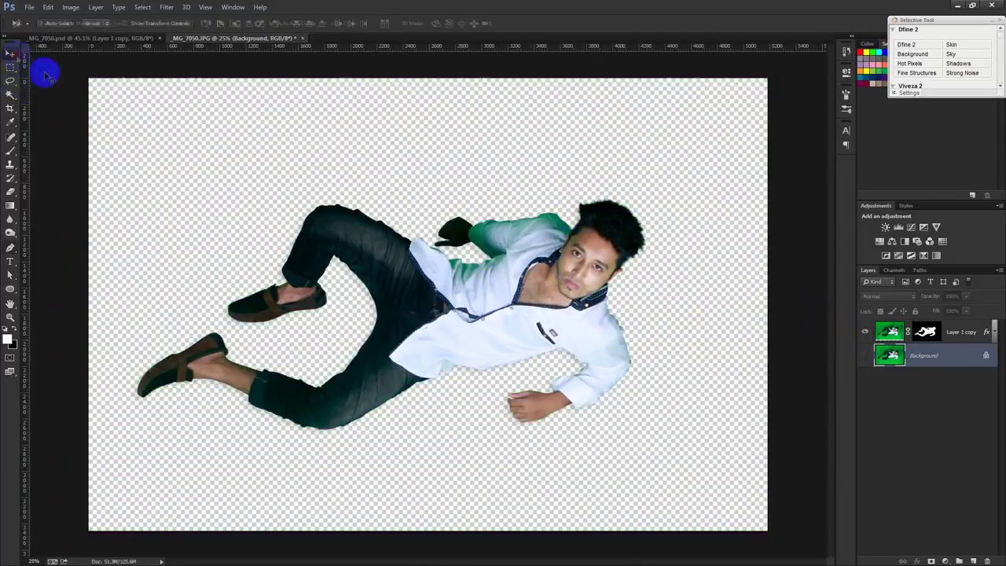
{"action": "left_click", "coordinate": [968, 337]}
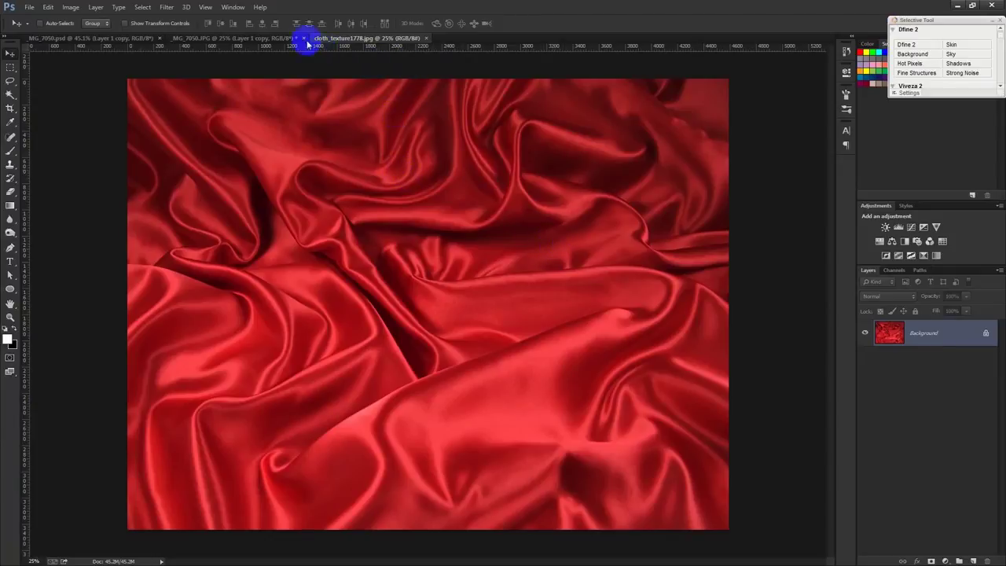
Step: Resize the cut-out man photo to 2500 pixels wide and fit it on screen
{"action": "left_click", "coordinate": [251, 38]}
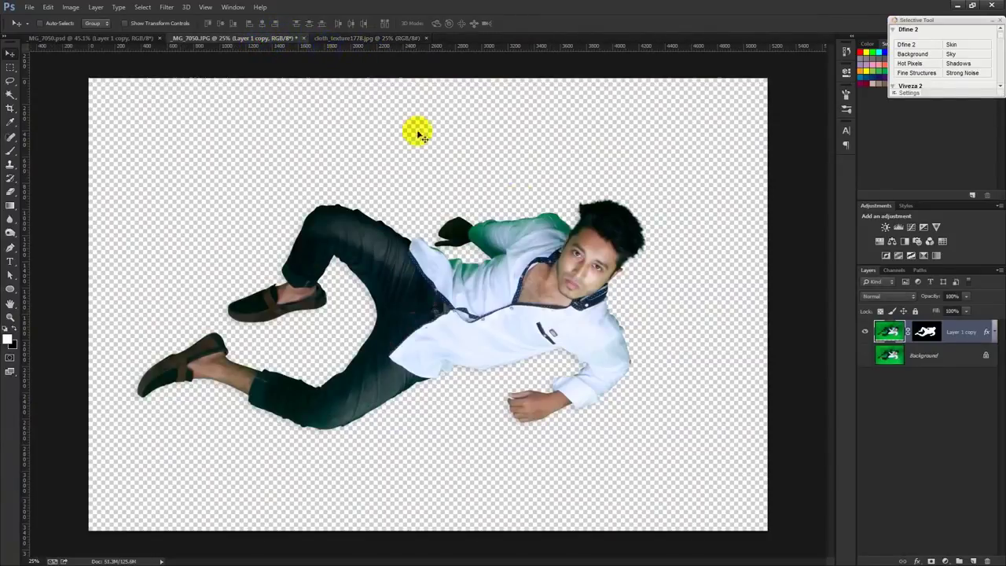
{"action": "left_click", "coordinate": [72, 7]}
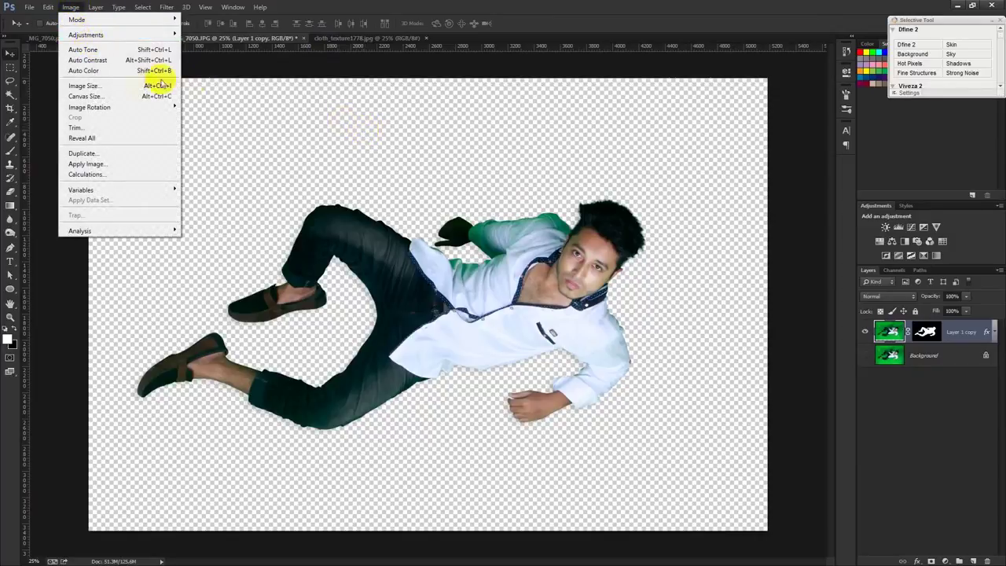
{"action": "left_click", "coordinate": [88, 85]}
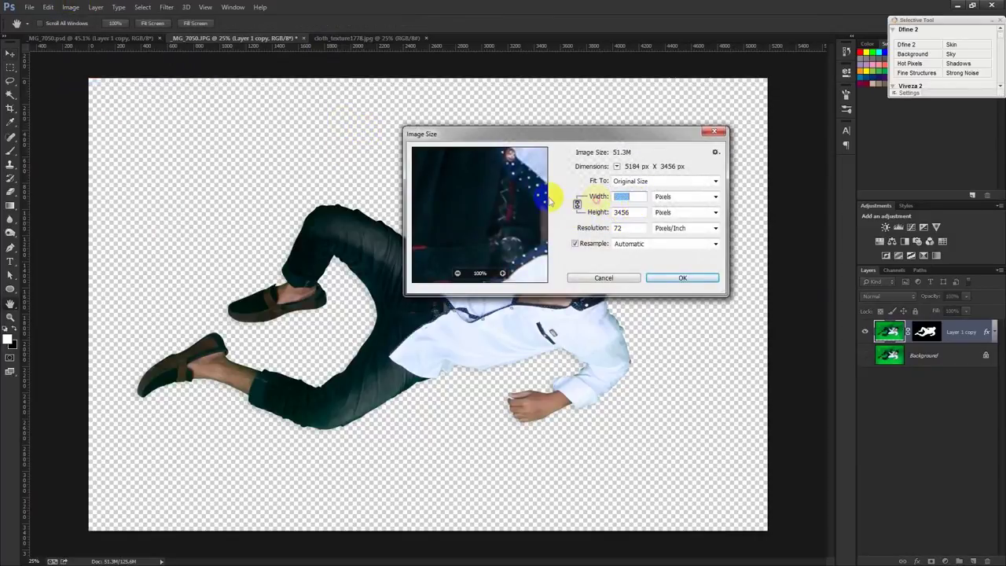
{"action": "type", "text": "2500"}
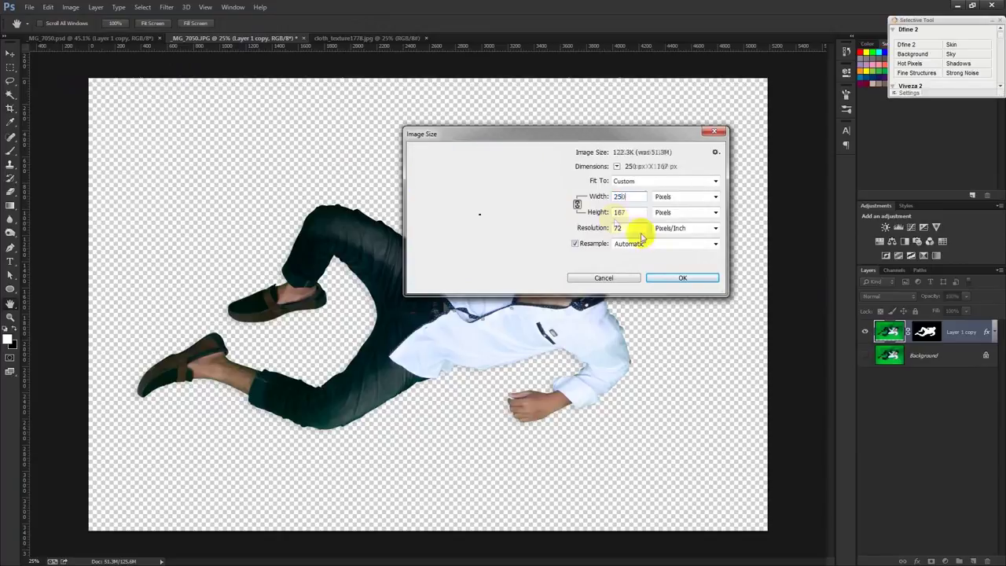
{"action": "left_click", "coordinate": [675, 277]}
{"action": "key", "text": "ctrl+0"}
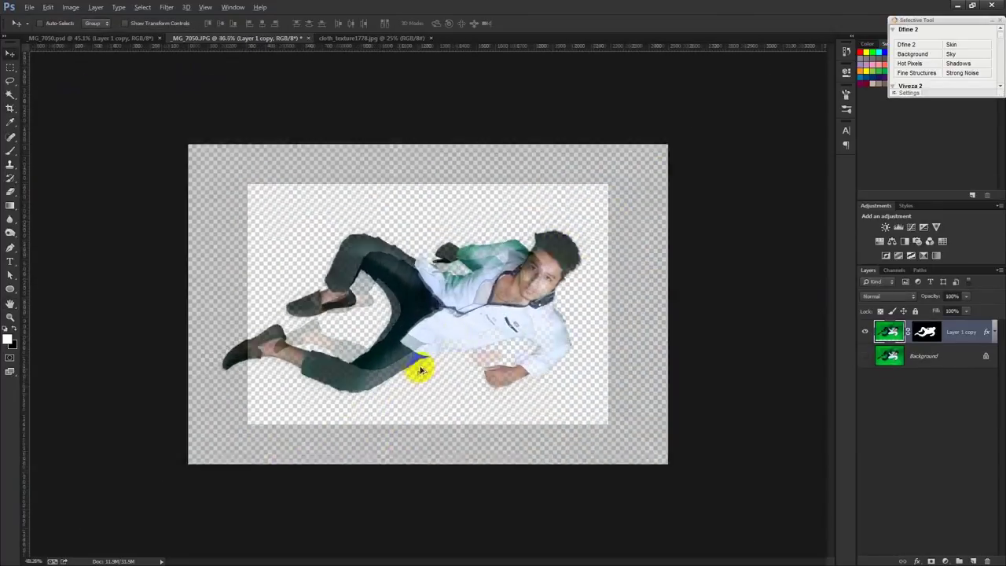
Step: Delete the green Background layer and bring up the red satin texture
{"action": "left_click", "coordinate": [949, 356]}
{"action": "key", "text": "Delete"}
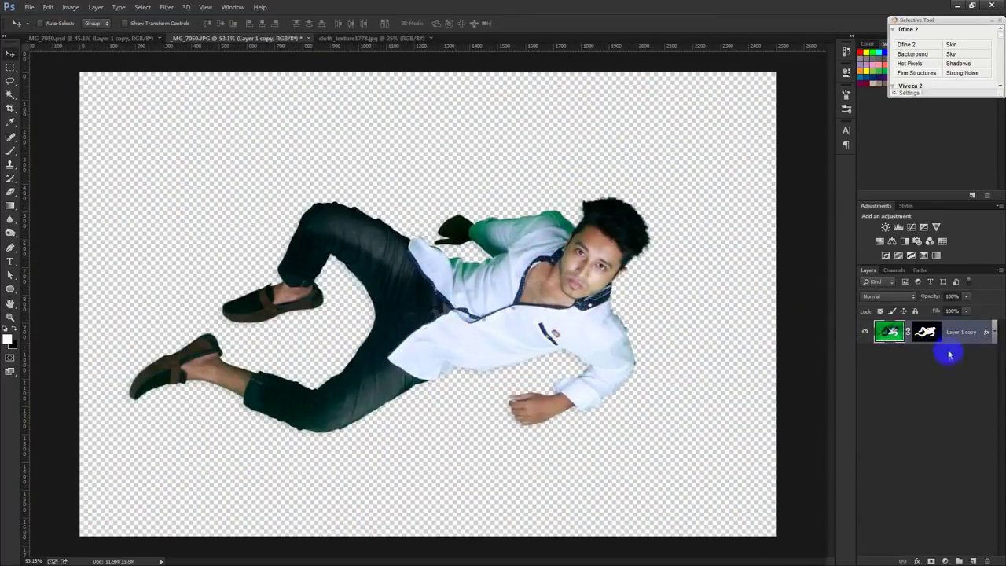
{"action": "left_click", "coordinate": [361, 38]}
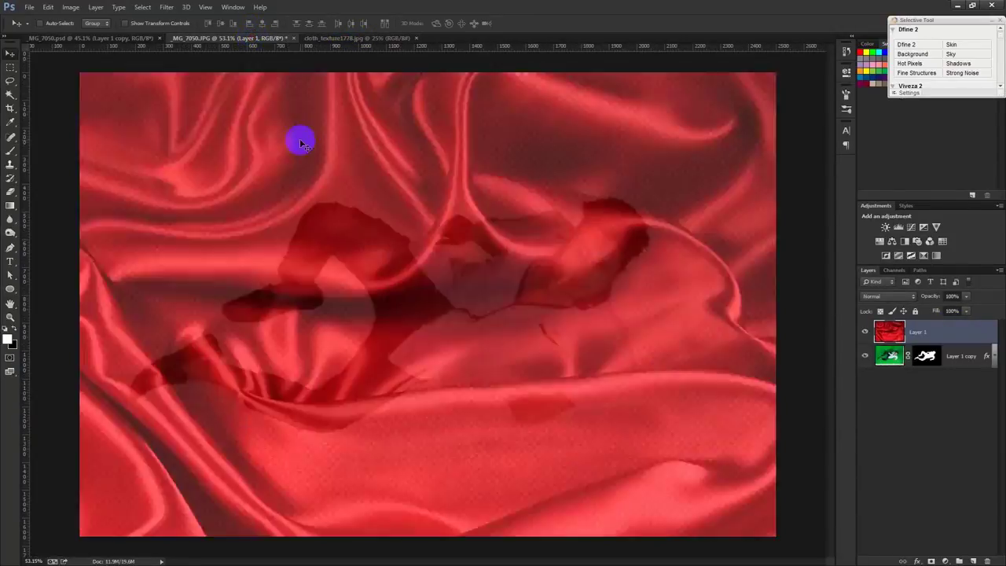
Step: Place the red satin below the man, scaled to about a third across the upper canvas
{"action": "left_click_drag", "start_coordinate": [252, 38], "coordinate": [300, 140]}
{"action": "left_click_drag", "start_coordinate": [915, 336], "coordinate": [920, 389]}
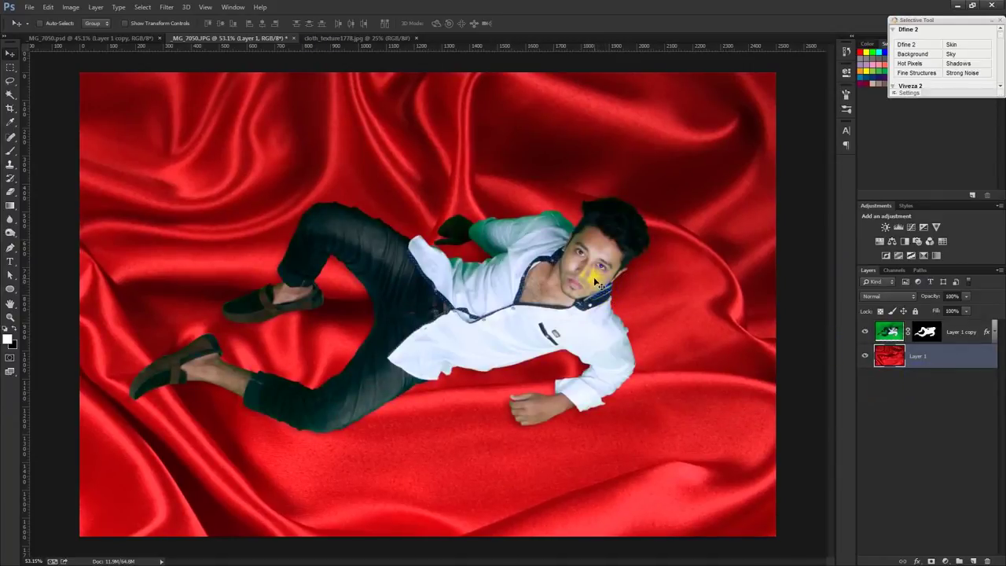
{"action": "key", "text": "ctrl+t"}
{"action": "key", "text": "ctrl+0"}
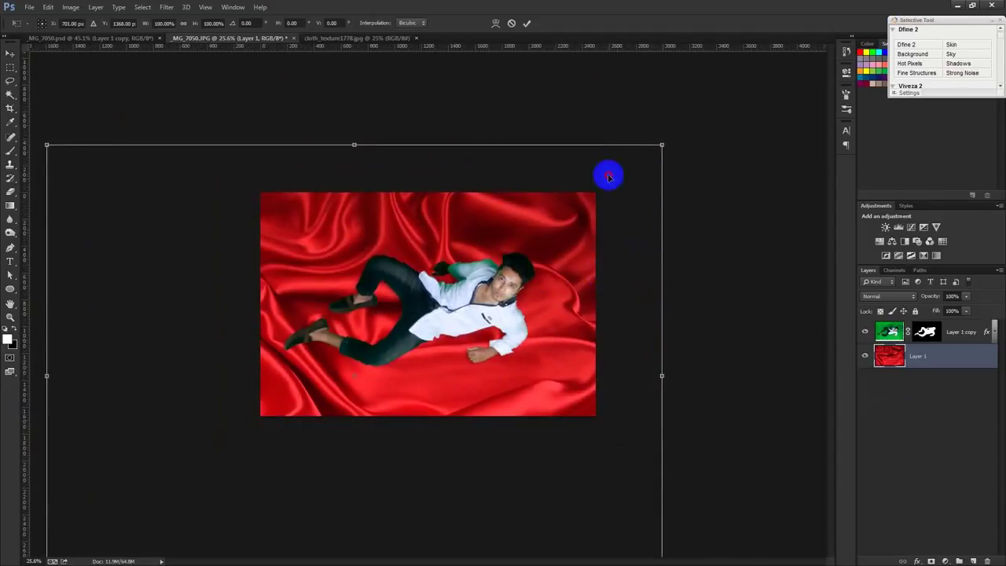
{"action": "left_click_drag", "start_coordinate": [609, 179], "coordinate": [676, 165]}
{"action": "mouse_move", "coordinate": [731, 130]}
{"action": "left_mouse_down"}
{"action": "mouse_move", "coordinate": [396, 386]}
{"action": "mouse_move", "coordinate": [517, 225]}
{"action": "mouse_move", "coordinate": [560, 351]}
{"action": "left_mouse_up"}
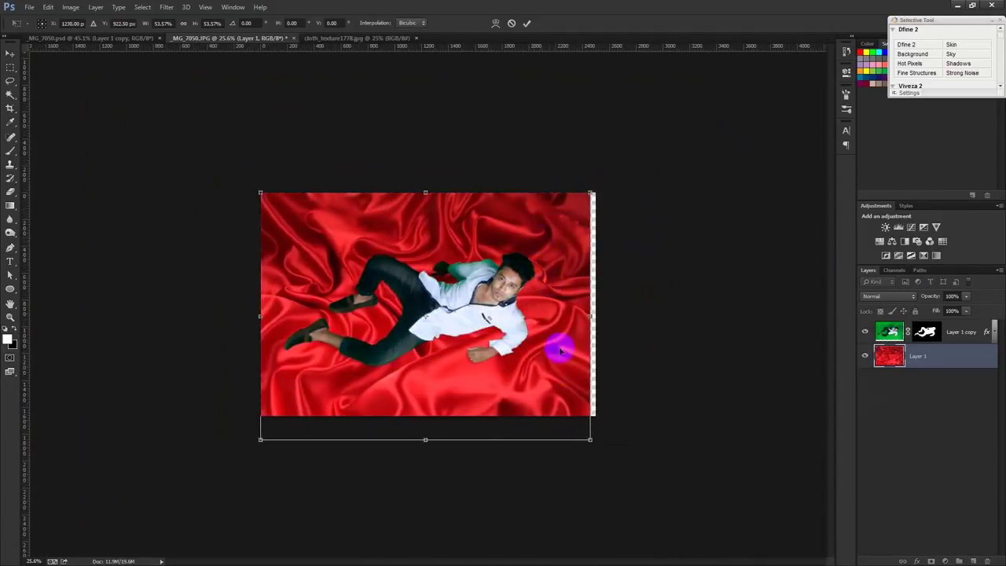
{"action": "left_click_drag", "start_coordinate": [589, 440], "coordinate": [617, 416]}
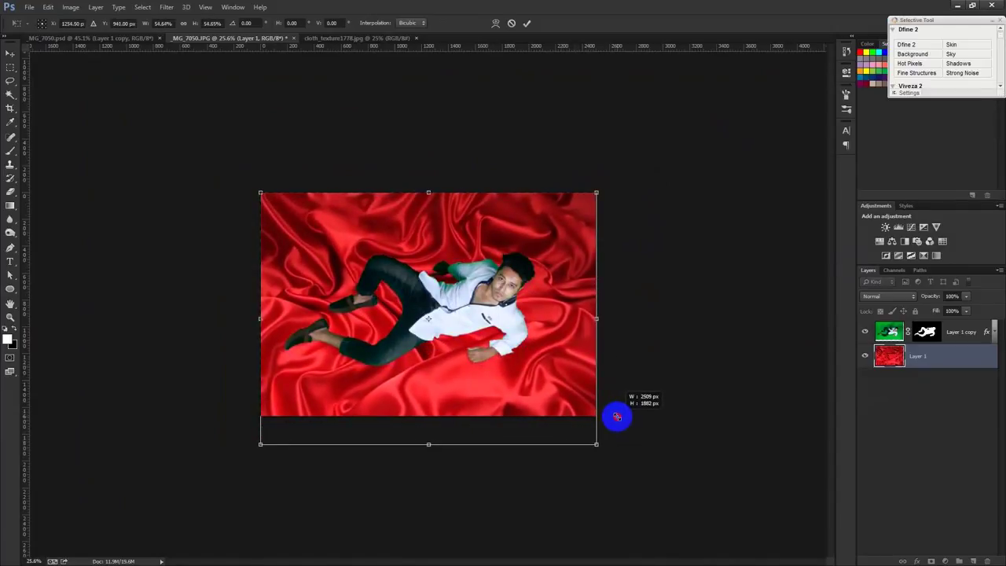
{"action": "left_click_drag", "start_coordinate": [617, 416], "coordinate": [367, 276]}
{"action": "key", "text": "ctrl+plus"}
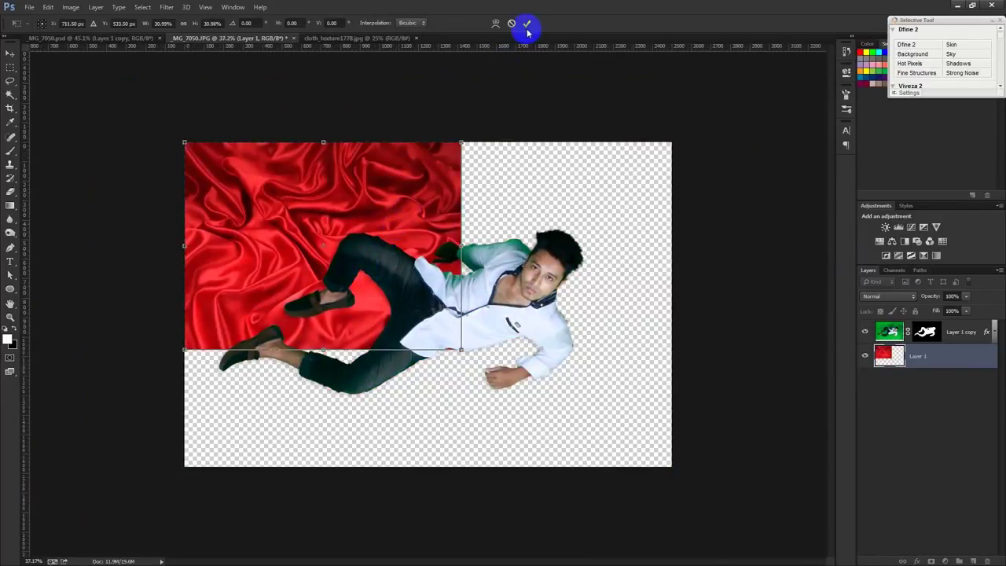
{"action": "key", "text": "Return"}
{"action": "left_click_drag", "start_coordinate": [404, 197], "coordinate": [625, 201]}
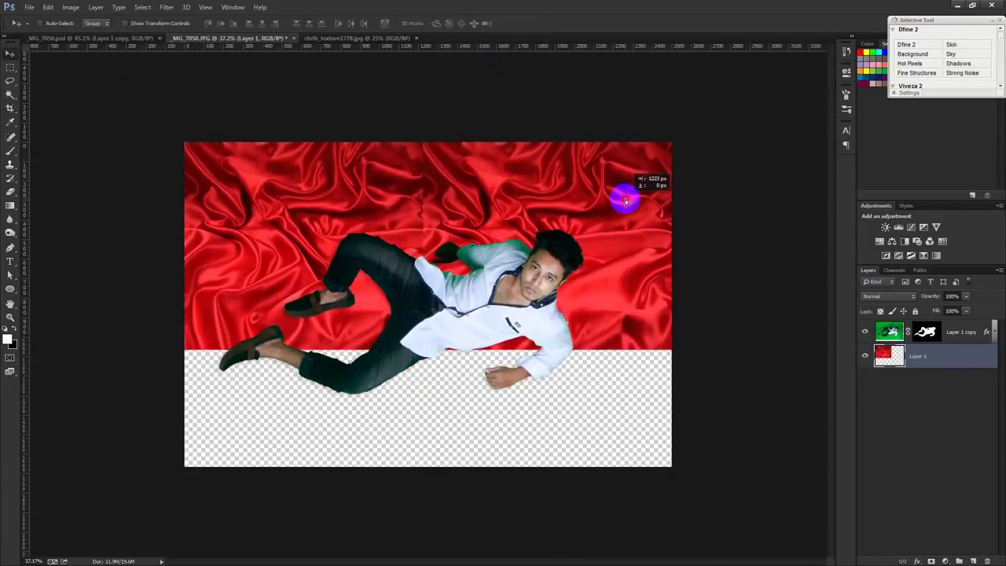
Step: Duplicate the satin and enlarge and tilt the copy at the top right
{"action": "key", "text": "ctrl+j"}
{"action": "key", "text": "ctrl+t"}
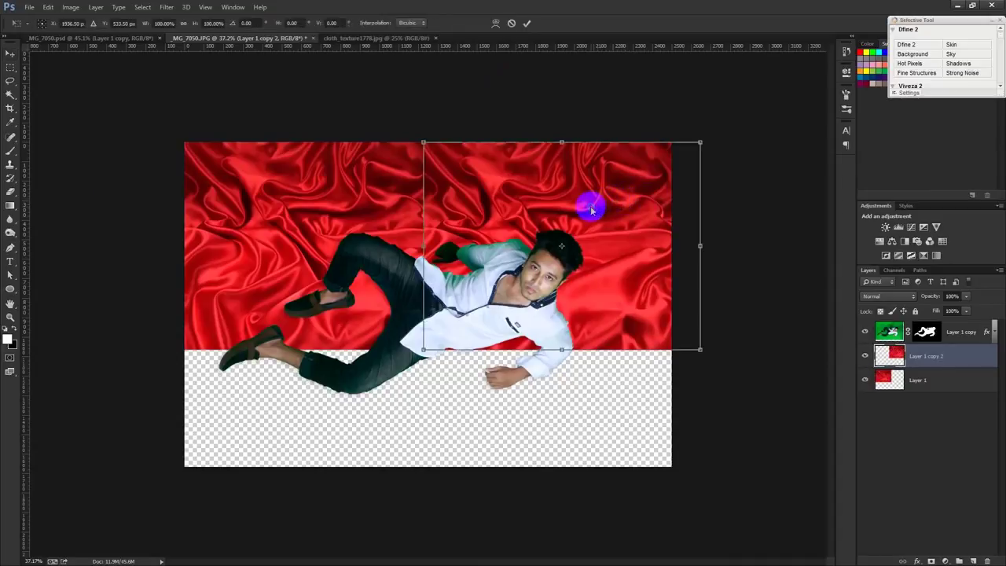
{"action": "right_click", "coordinate": [591, 207]}
{"action": "left_click", "coordinate": [629, 168]}
{"action": "mouse_move", "coordinate": [700, 142]}
{"action": "left_mouse_down"}
{"action": "mouse_move", "coordinate": [745, 165]}
{"action": "mouse_move", "coordinate": [772, 241]}
{"action": "left_mouse_up"}
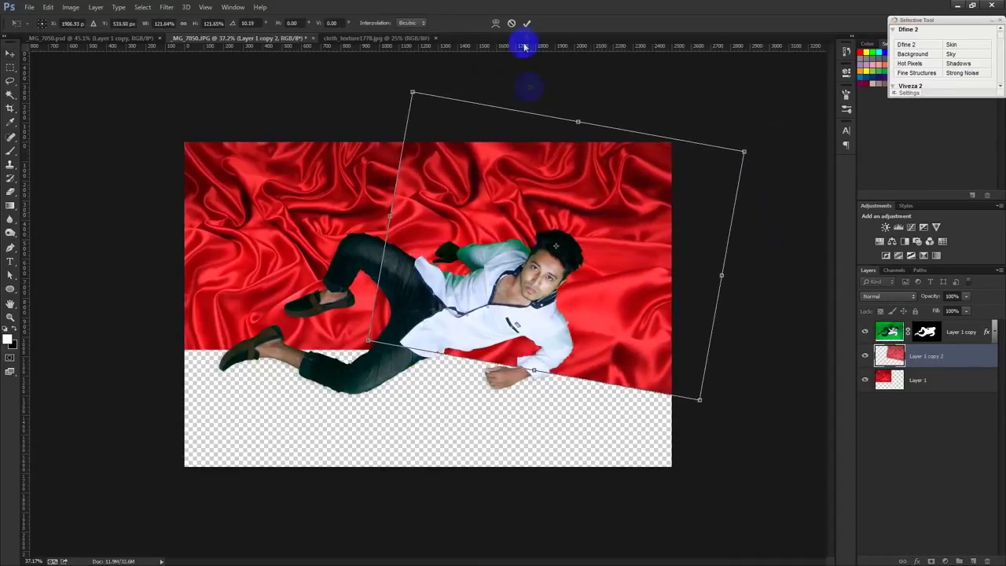
{"action": "double_click", "coordinate": [511, 161]}
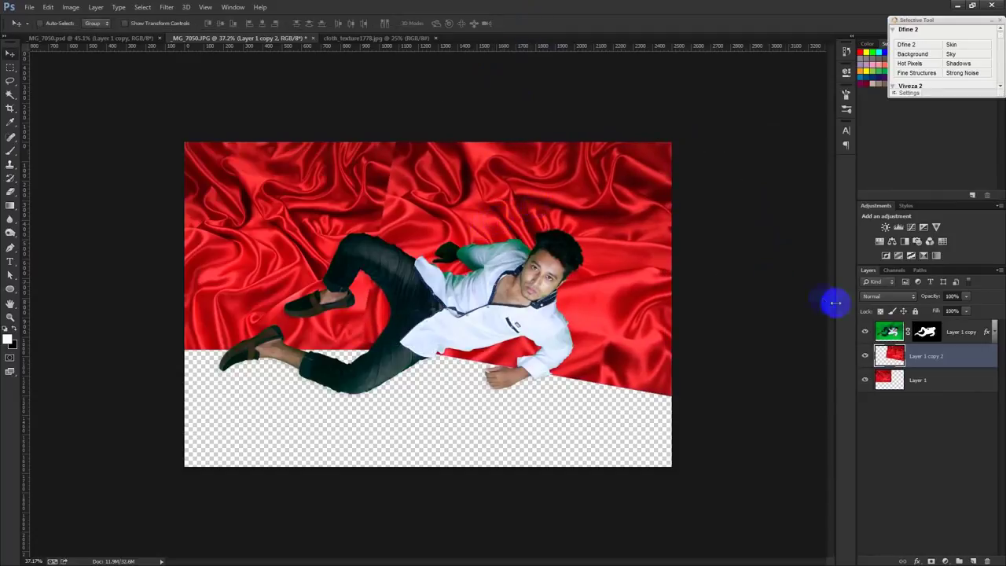
Step: Duplicate the satin into the lower empty area, flipped upside down
{"action": "left_click_drag", "start_coordinate": [573, 162], "coordinate": [555, 332]}
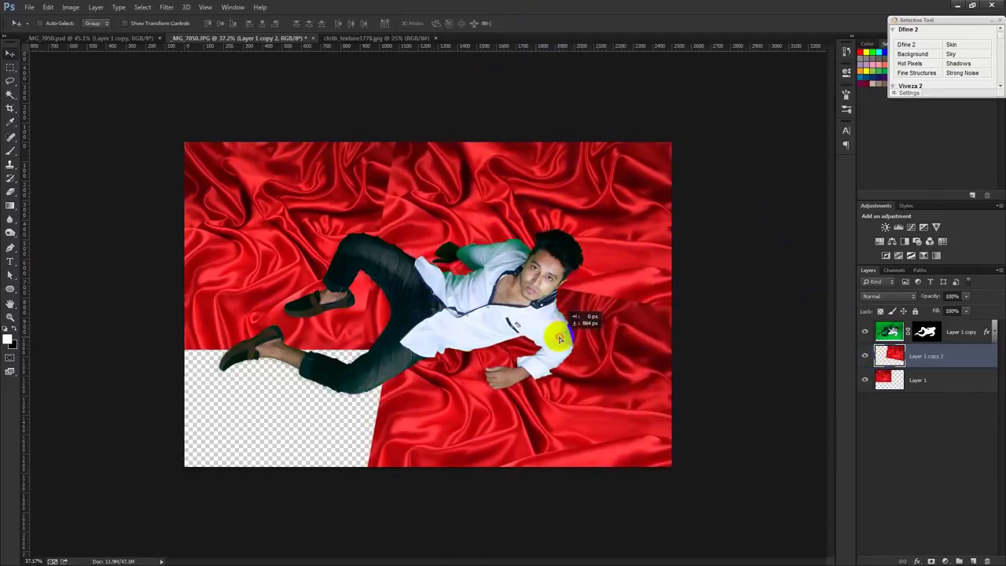
{"action": "key", "text": "ctrl+t"}
{"action": "right_click", "coordinate": [550, 293]}
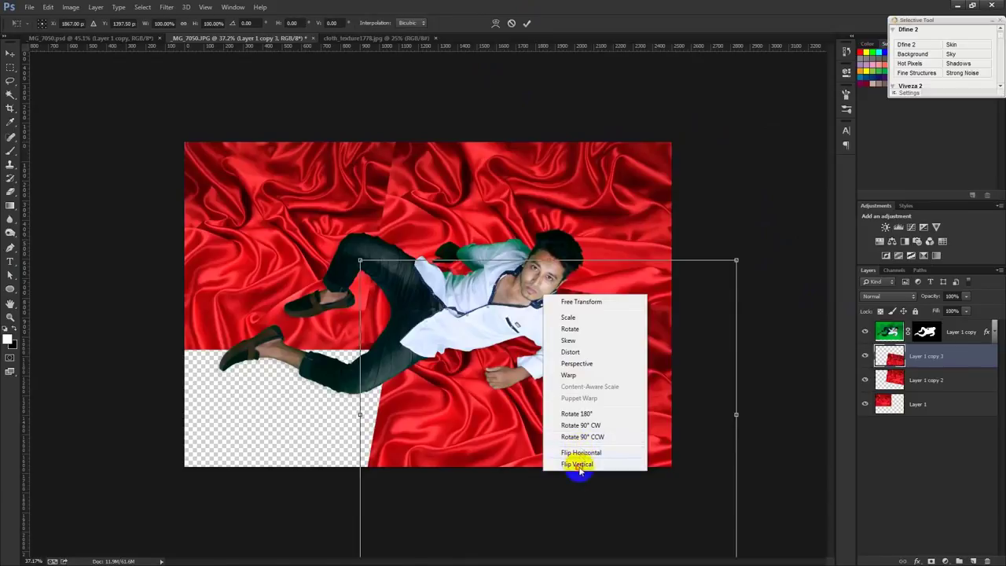
{"action": "left_click", "coordinate": [579, 458]}
{"action": "mouse_move", "coordinate": [591, 411]}
{"action": "left_mouse_down"}
{"action": "mouse_move", "coordinate": [530, 411]}
{"action": "mouse_move", "coordinate": [566, 417]}
{"action": "left_mouse_up"}
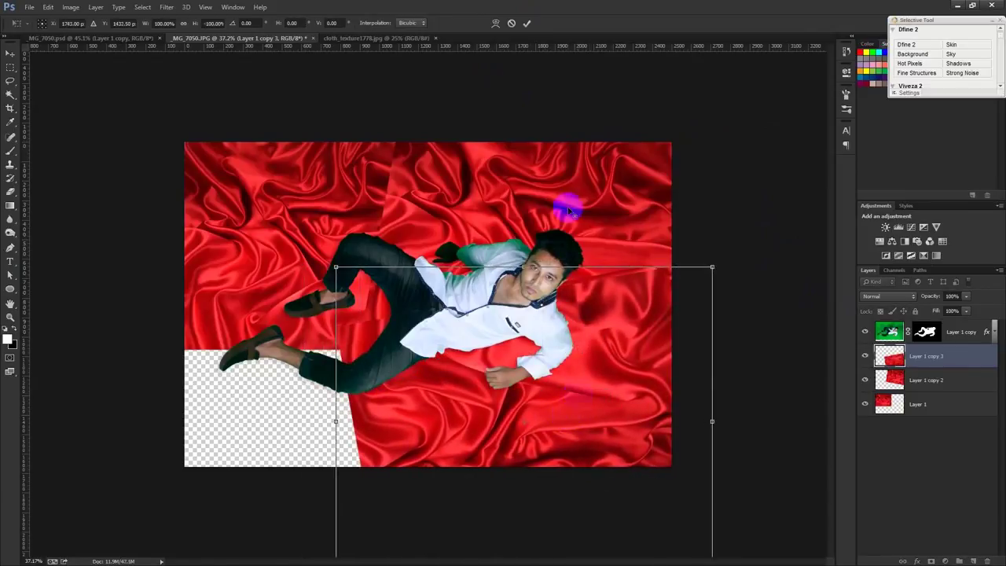
{"action": "left_click", "coordinate": [527, 23]}
Step: Add another satin copy in the bottom-left corner and hide the man's layer
{"action": "mouse_move", "coordinate": [570, 332]}
{"action": "left_mouse_down"}
{"action": "mouse_move", "coordinate": [378, 349]}
{"action": "mouse_move", "coordinate": [364, 331]}
{"action": "left_mouse_up"}
{"action": "key", "text": "ctrl+t"}
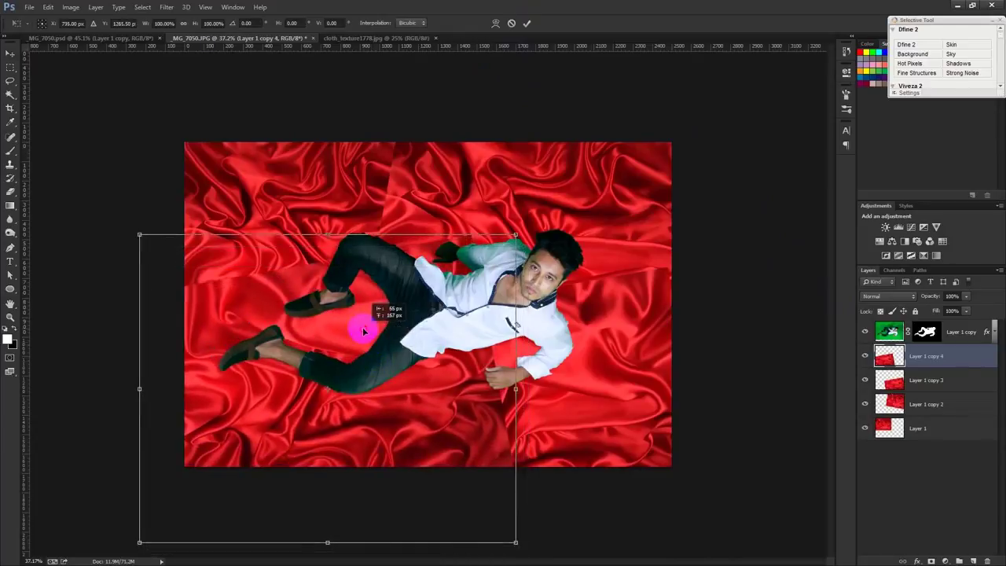
{"action": "key", "text": "Return"}
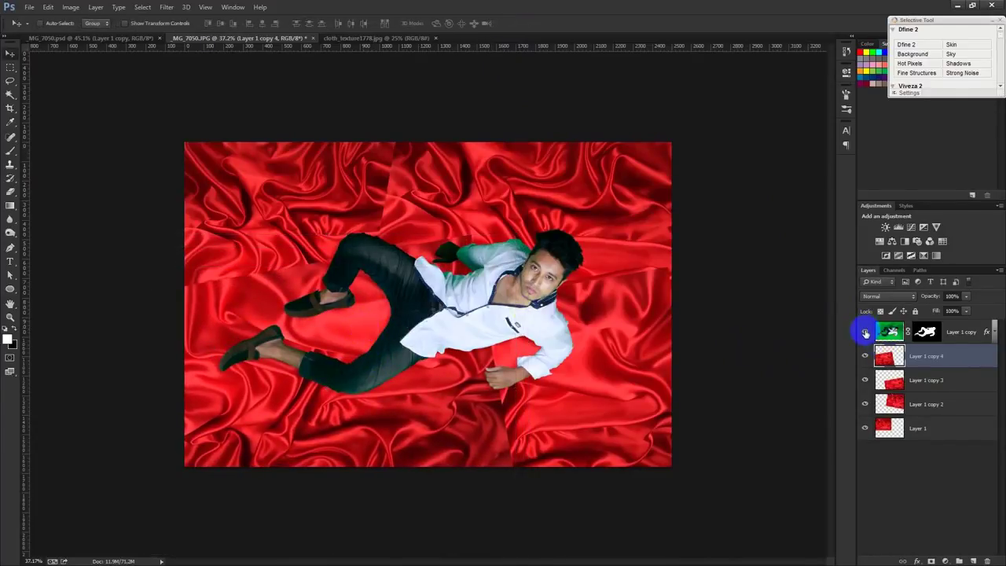
{"action": "left_click", "coordinate": [865, 333]}
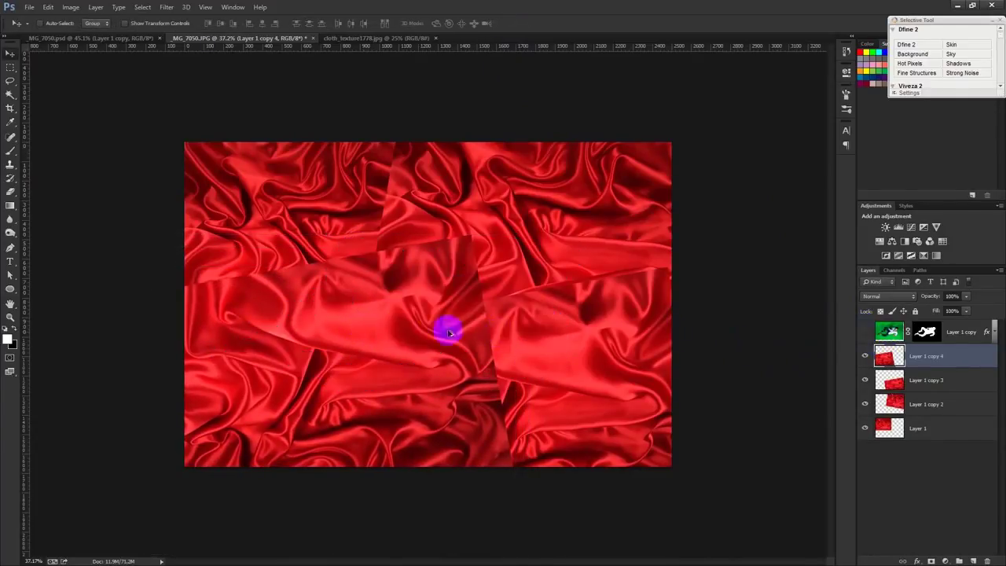
{"action": "scroll", "coordinate": [444, 331], "scroll_direction": "up", "scroll_amount": 1}
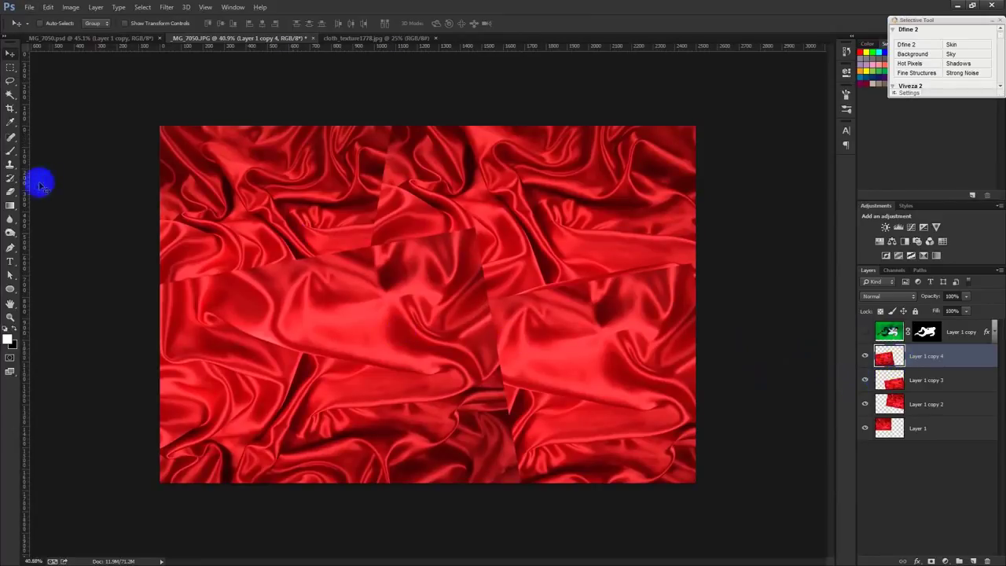
Step: Erase the vertical seam on the second satin piece with a large soft eraser
{"action": "left_click", "coordinate": [866, 378]}
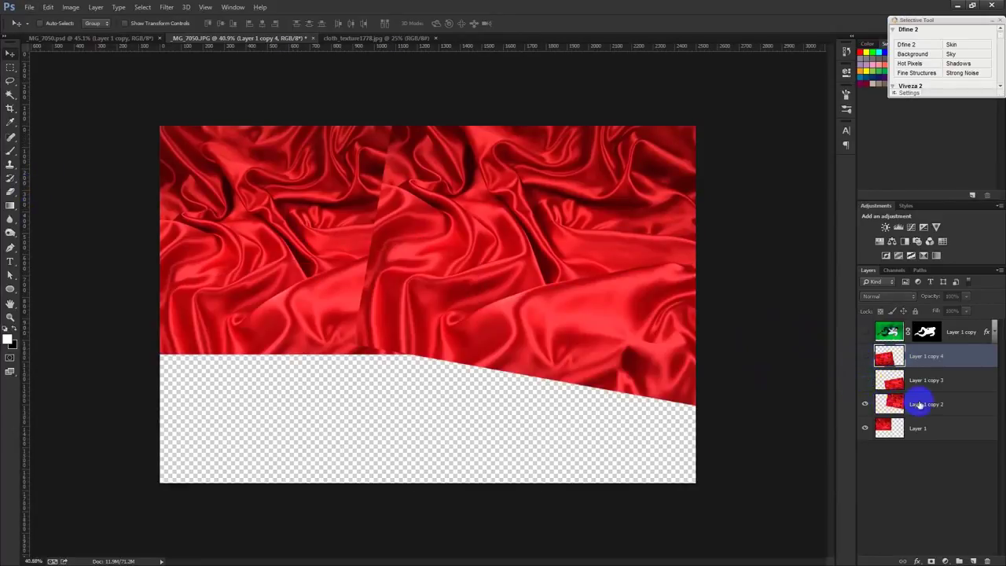
{"action": "left_click", "coordinate": [917, 403]}
{"action": "scroll", "coordinate": [559, 359], "scroll_direction": "up", "scroll_amount": 3}
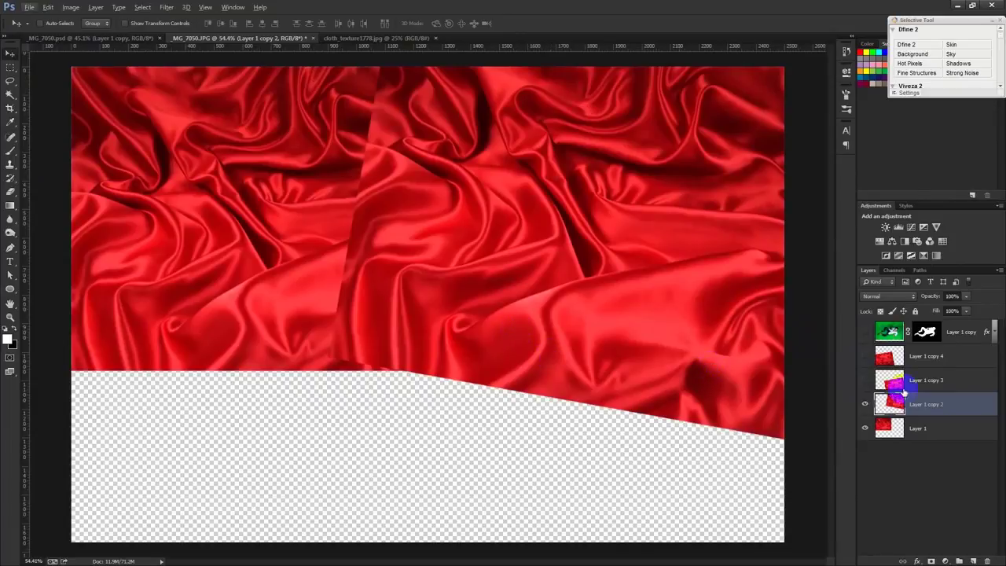
{"action": "left_click_drag", "start_coordinate": [10, 191], "coordinate": [47, 191]}
{"action": "right_click", "coordinate": [411, 274]}
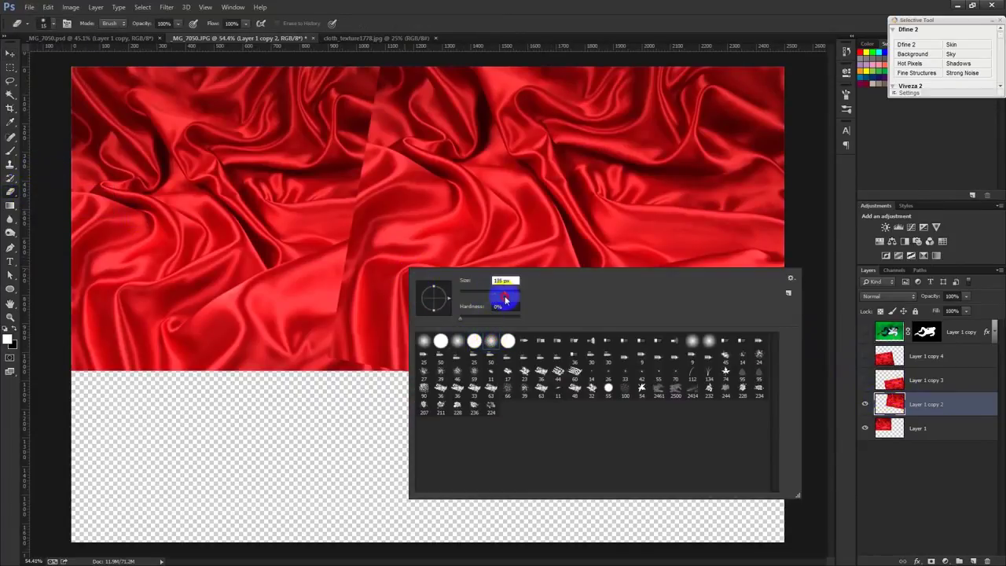
{"action": "left_click_drag", "start_coordinate": [505, 298], "coordinate": [507, 322]}
{"action": "left_click", "coordinate": [378, 71]}
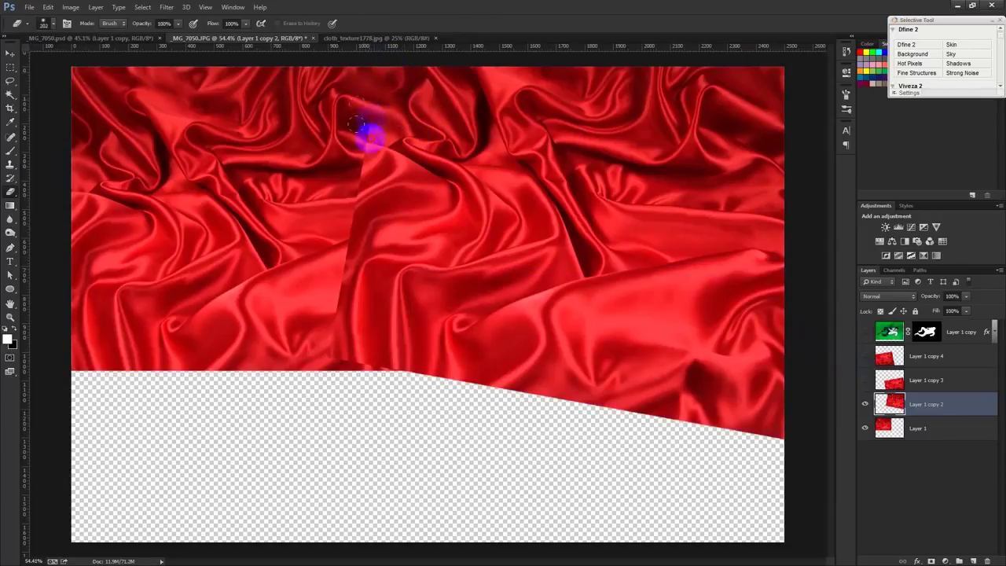
{"action": "mouse_move", "coordinate": [355, 189]}
{"action": "left_mouse_down"}
{"action": "mouse_move", "coordinate": [360, 232]}
{"action": "mouse_move", "coordinate": [330, 341]}
{"action": "mouse_move", "coordinate": [362, 378]}
{"action": "left_mouse_up"}
Step: Erase the seams along the third and fourth satin pieces
{"action": "scroll", "coordinate": [330, 346], "scroll_direction": "down", "scroll_amount": 2}
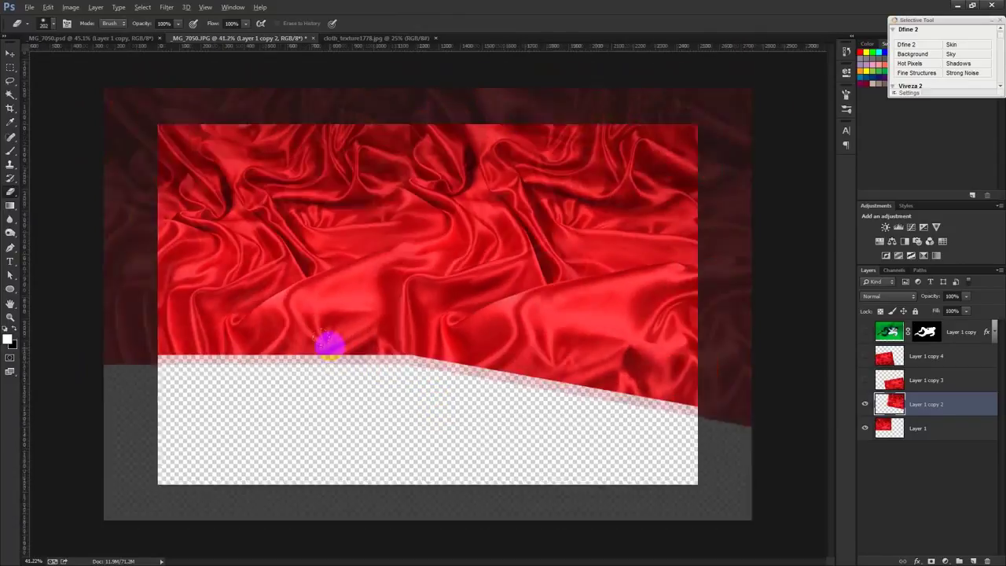
{"action": "left_click", "coordinate": [865, 380]}
{"action": "left_click", "coordinate": [924, 380]}
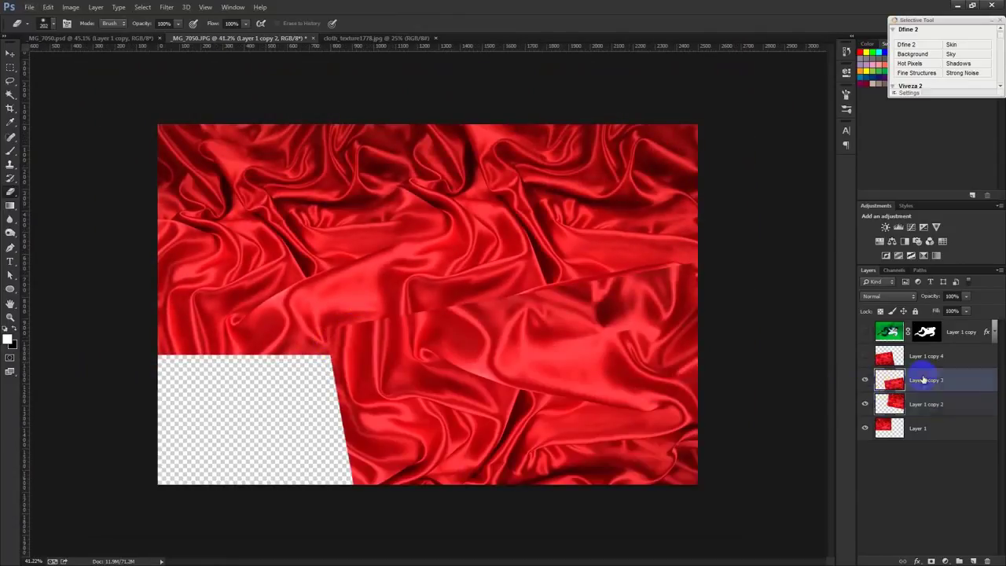
{"action": "mouse_move", "coordinate": [702, 279]}
{"action": "left_mouse_down"}
{"action": "mouse_move", "coordinate": [647, 270]}
{"action": "mouse_move", "coordinate": [579, 280]}
{"action": "mouse_move", "coordinate": [665, 272]}
{"action": "mouse_move", "coordinate": [692, 303]}
{"action": "mouse_move", "coordinate": [656, 287]}
{"action": "mouse_move", "coordinate": [395, 301]}
{"action": "mouse_move", "coordinate": [348, 315]}
{"action": "mouse_move", "coordinate": [318, 299]}
{"action": "left_mouse_up"}
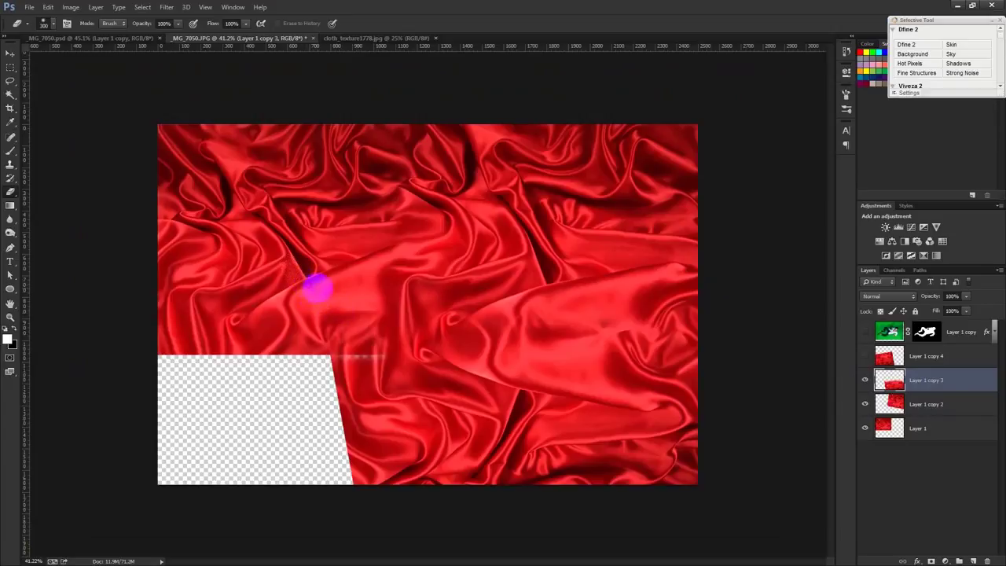
{"action": "left_click", "coordinate": [865, 356]}
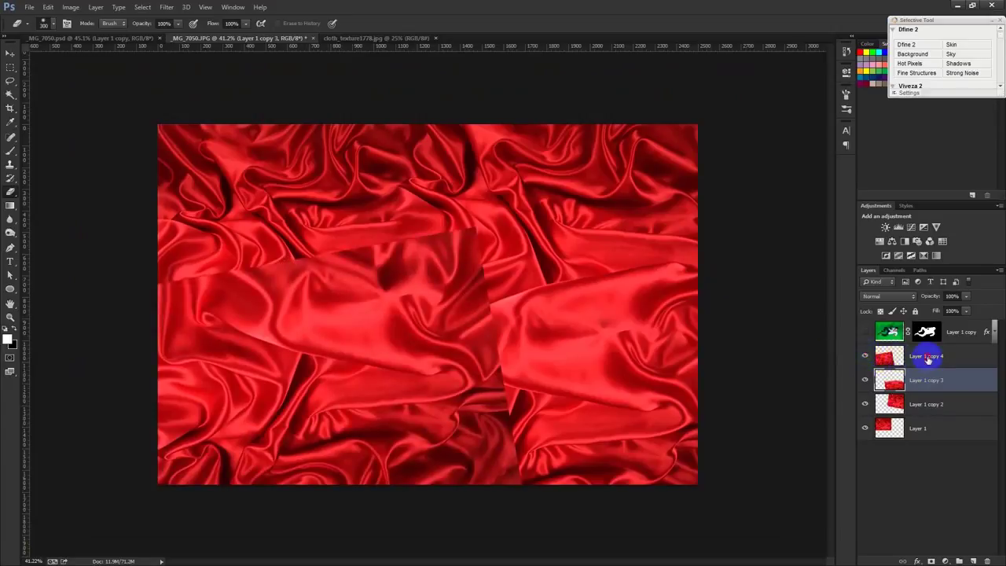
{"action": "left_click", "coordinate": [928, 357]}
{"action": "mouse_move", "coordinate": [574, 476]}
{"action": "left_mouse_down"}
{"action": "mouse_move", "coordinate": [531, 465]}
{"action": "mouse_move", "coordinate": [466, 251]}
{"action": "mouse_move", "coordinate": [175, 274]}
{"action": "mouse_move", "coordinate": [184, 288]}
{"action": "mouse_move", "coordinate": [314, 243]}
{"action": "mouse_move", "coordinate": [330, 280]}
{"action": "mouse_move", "coordinate": [404, 251]}
{"action": "mouse_move", "coordinate": [620, 263]}
{"action": "mouse_move", "coordinate": [501, 259]}
{"action": "left_mouse_up"}
Step: Show the man's layer again over the blended red cloth
{"action": "left_click", "coordinate": [10, 52]}
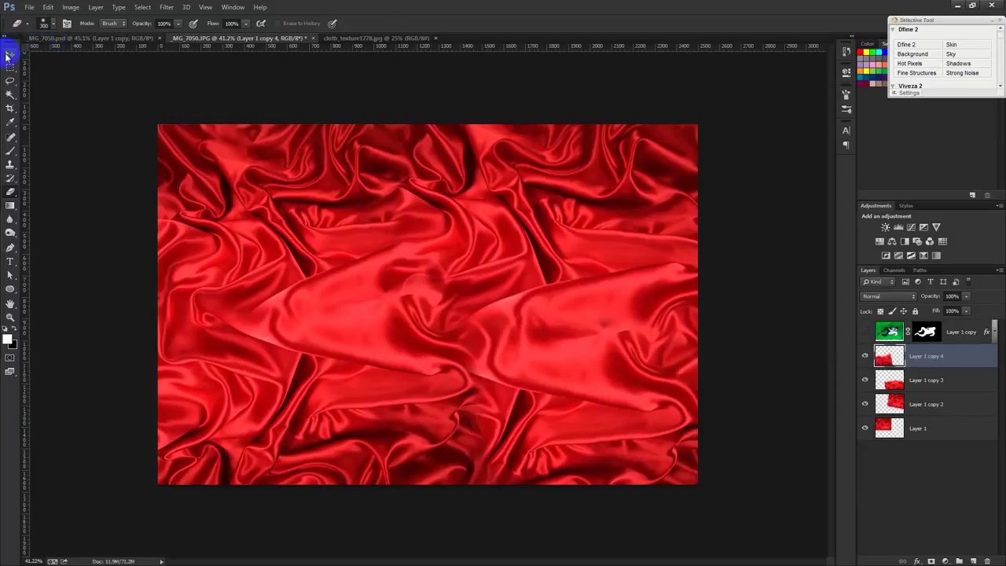
{"action": "scroll", "coordinate": [370, 206], "scroll_direction": "up", "scroll_amount": 1}
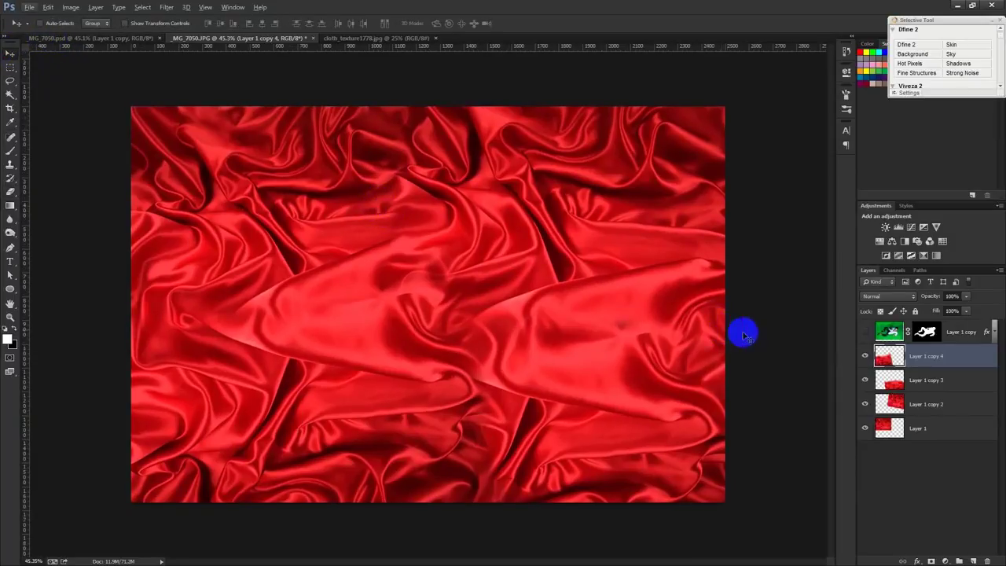
{"action": "left_click", "coordinate": [865, 331]}
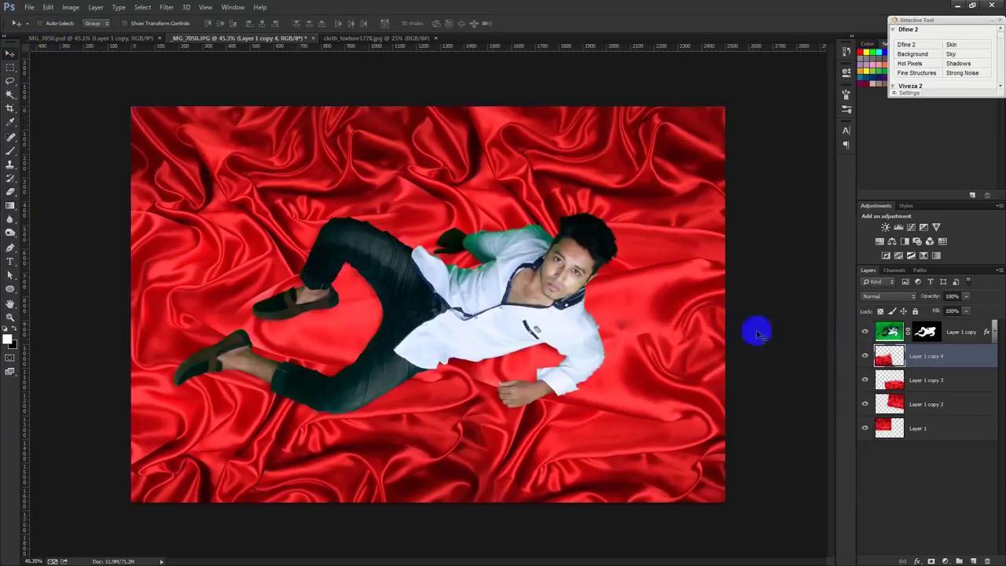
{"action": "left_click_drag", "start_coordinate": [585, 331], "coordinate": [654, 334]}
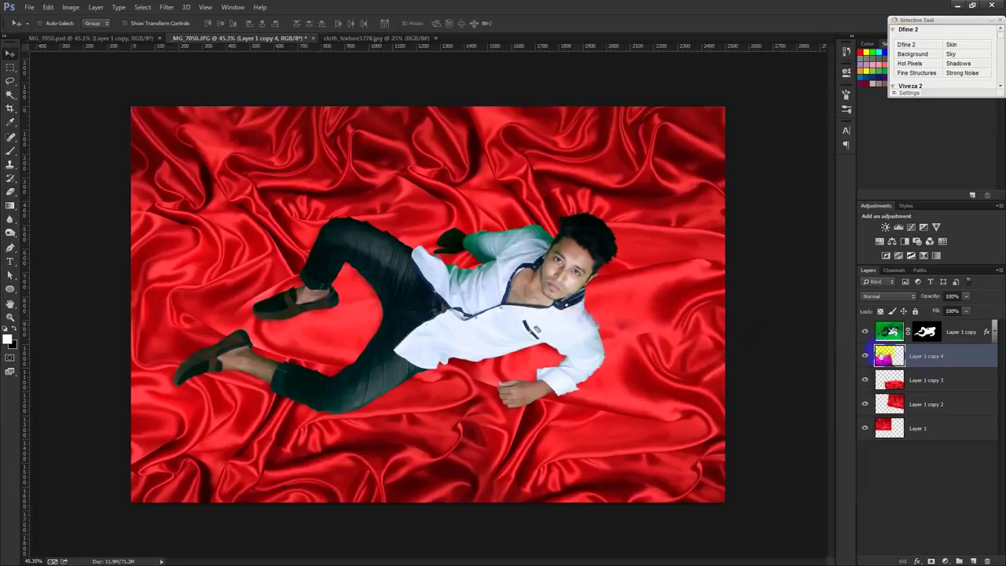
Step: Merge the selected satin piece layers into one cloth layer
{"action": "left_click", "coordinate": [927, 423], "text": "shift"}
{"action": "key", "text": "ctrl+e"}
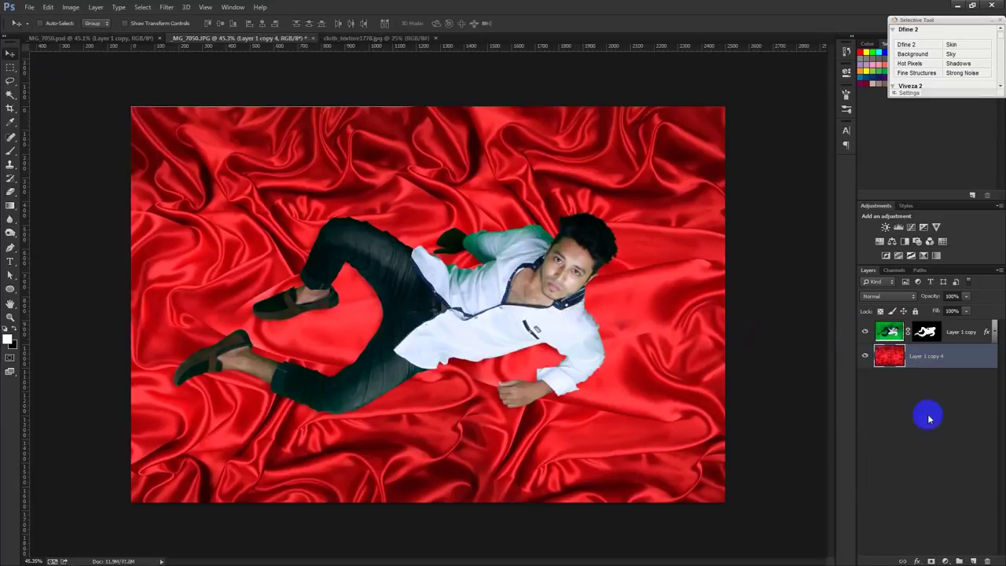
{"action": "key", "text": "ctrl+z"}
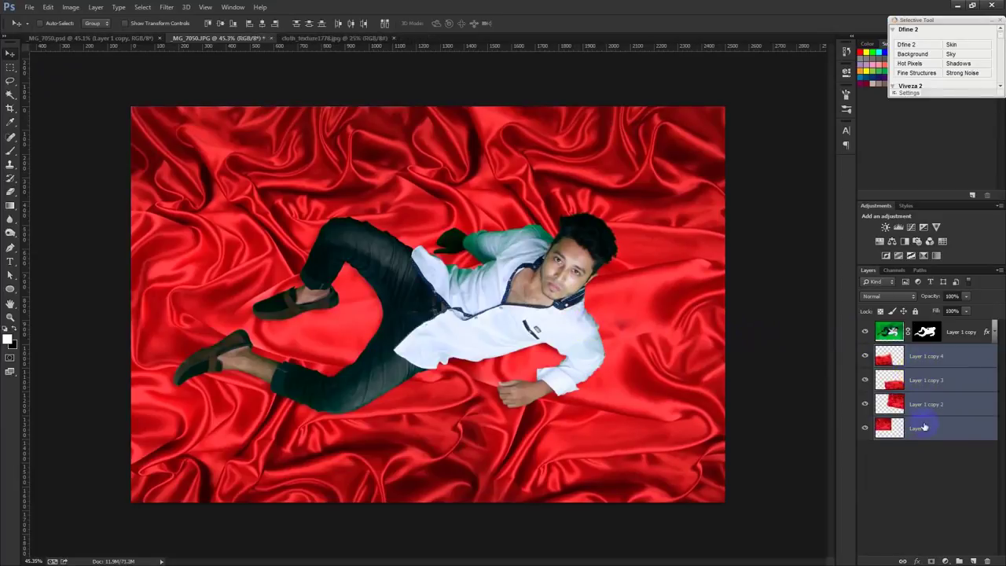
{"action": "right_click", "coordinate": [905, 418]}
{"action": "left_click", "coordinate": [811, 402]}
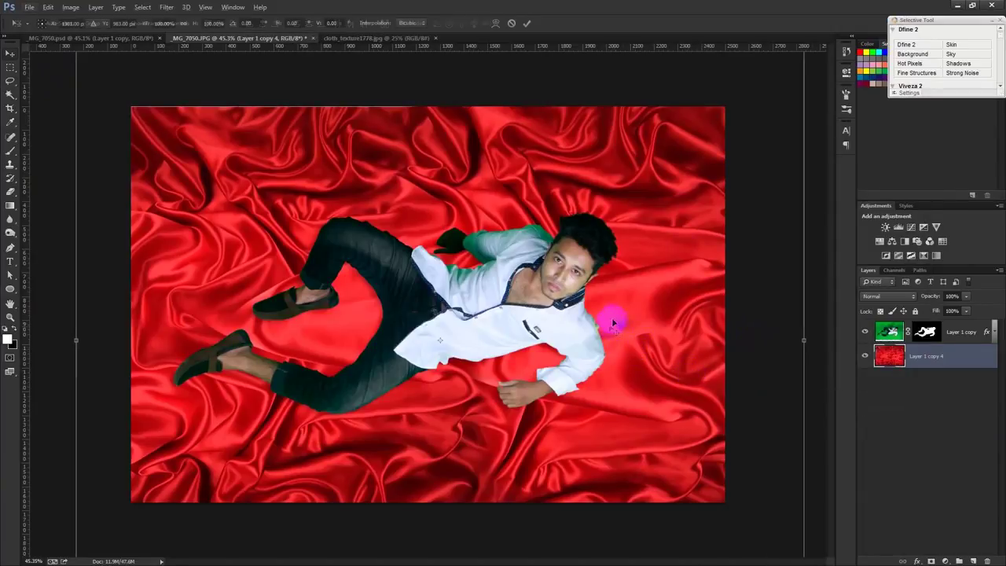
Step: Transform the cloth layer to shift it slightly up and right
{"action": "key", "text": "ctrl+t"}
{"action": "key", "text": "ctrl+minus"}
{"action": "mouse_move", "coordinate": [678, 141]}
{"action": "left_mouse_down"}
{"action": "mouse_move", "coordinate": [722, 110]}
{"action": "mouse_move", "coordinate": [634, 152]}
{"action": "left_mouse_up"}
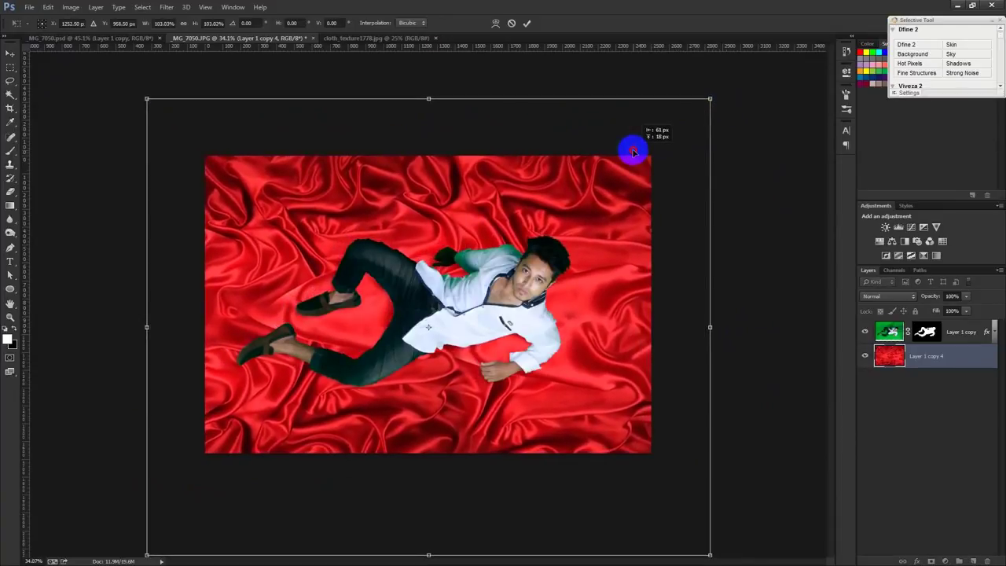
{"action": "left_click", "coordinate": [527, 23]}
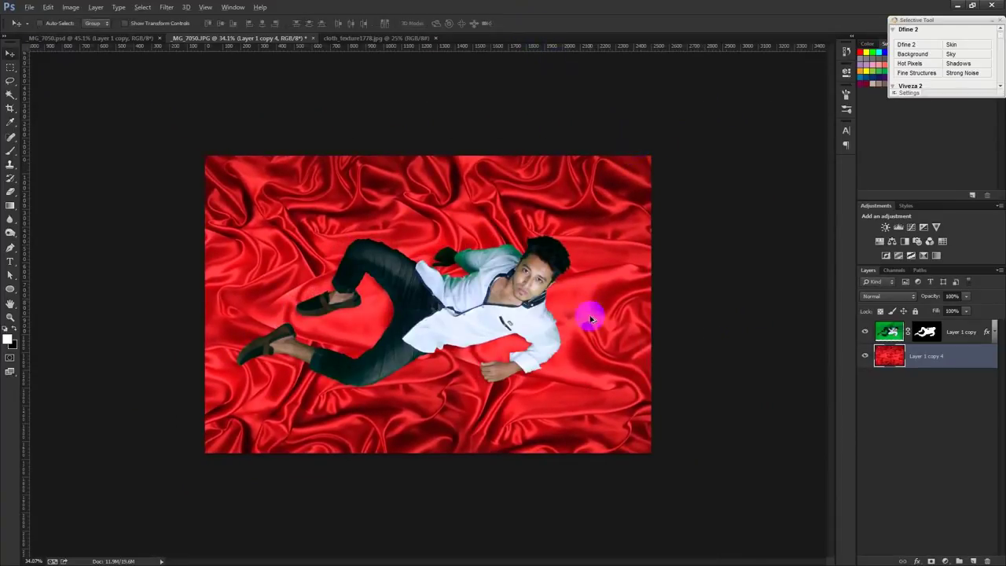
{"action": "scroll", "coordinate": [582, 311], "scroll_direction": "up", "scroll_amount": 1}
Step: Apply Levels to the satin, moving the black slider right for deeper shadows
{"action": "left_click", "coordinate": [71, 7]}
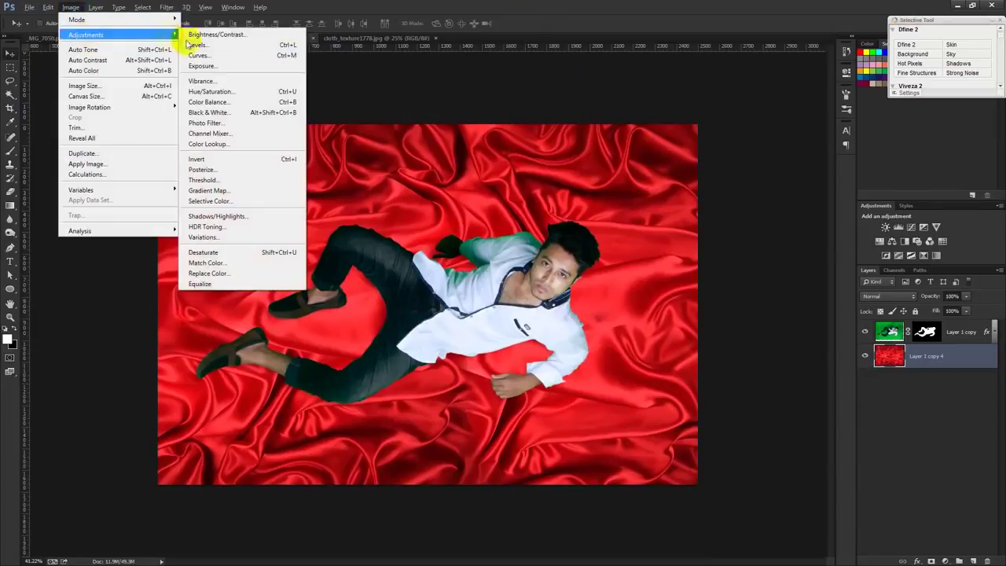
{"action": "left_click", "coordinate": [236, 45]}
{"action": "left_click_drag", "start_coordinate": [636, 282], "coordinate": [653, 283]}
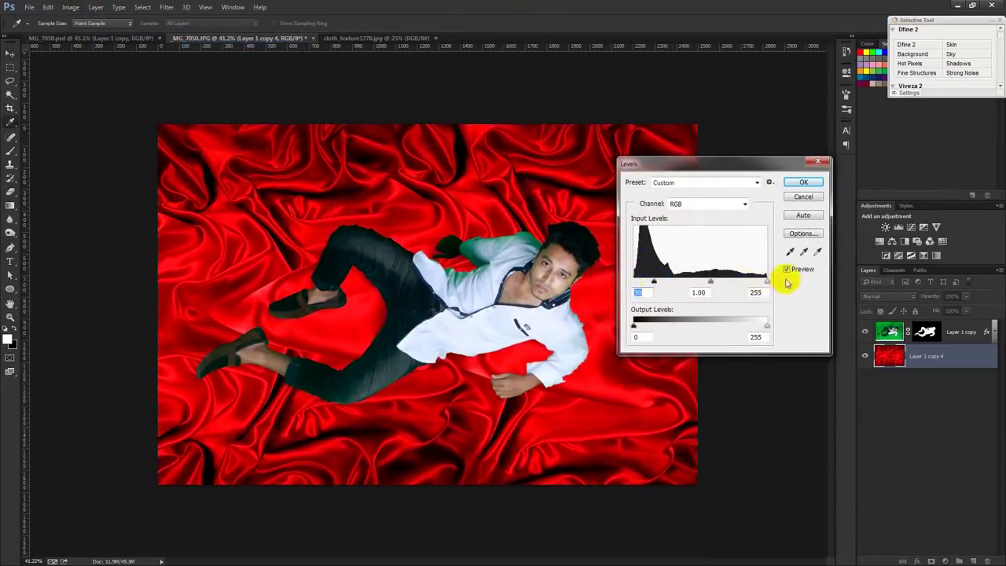
{"action": "left_click", "coordinate": [768, 281]}
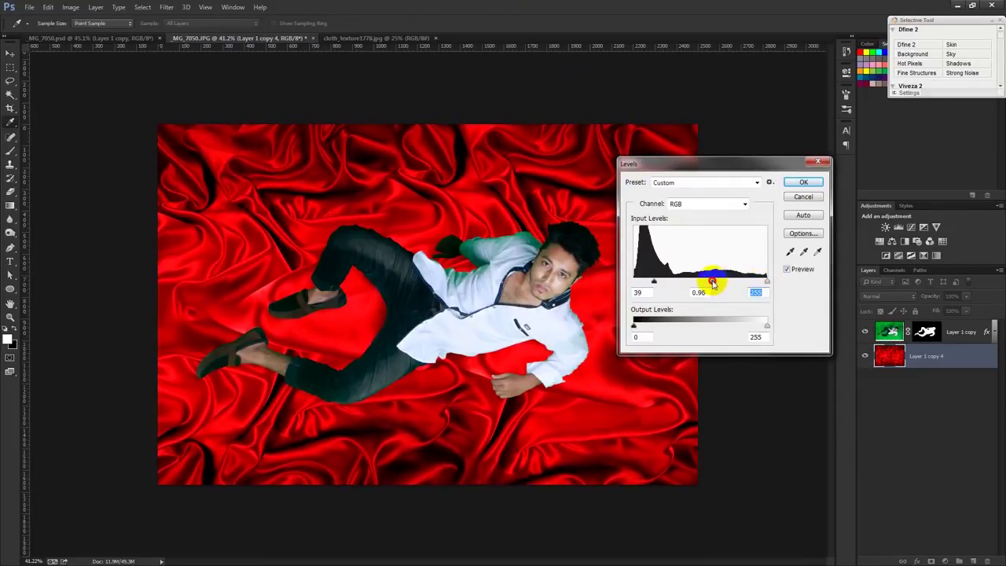
{"action": "left_click", "coordinate": [802, 183]}
Step: Add an empty layer between the man and the satin backdrop
{"action": "key", "text": "ctrl+0"}
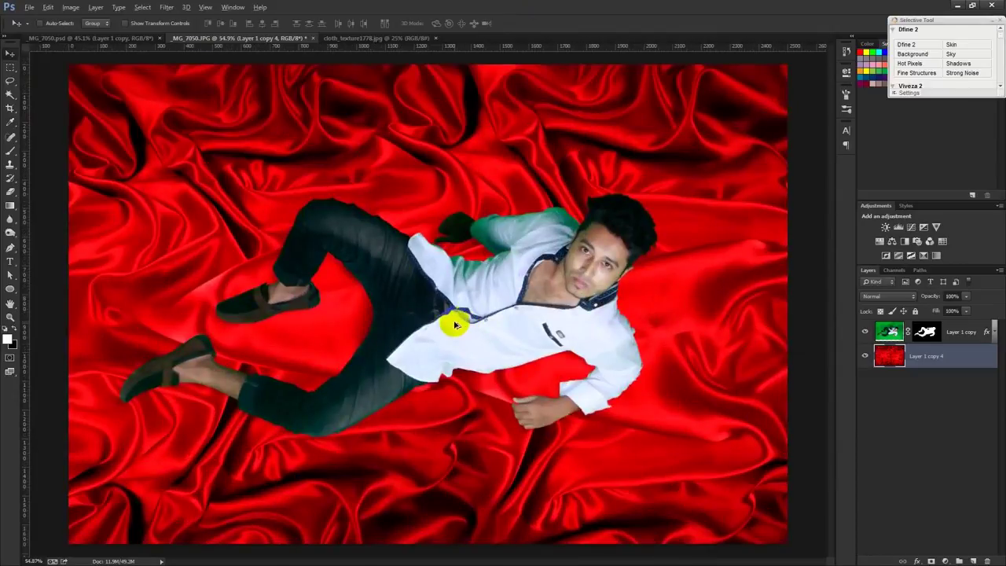
{"action": "left_click_drag", "start_coordinate": [487, 297], "coordinate": [570, 224]}
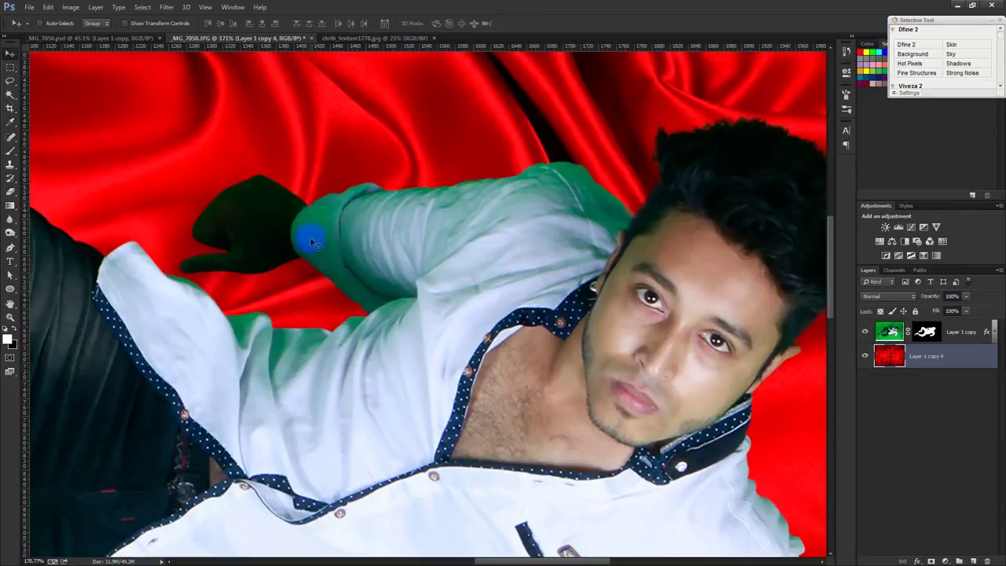
{"action": "left_click_drag", "start_coordinate": [340, 270], "coordinate": [277, 270]}
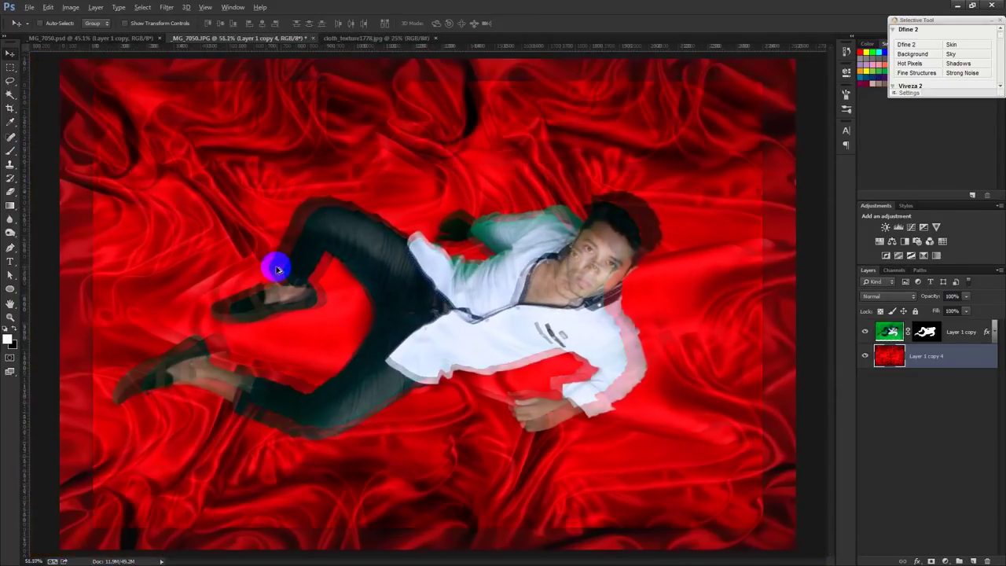
{"action": "left_click", "coordinate": [277, 269]}
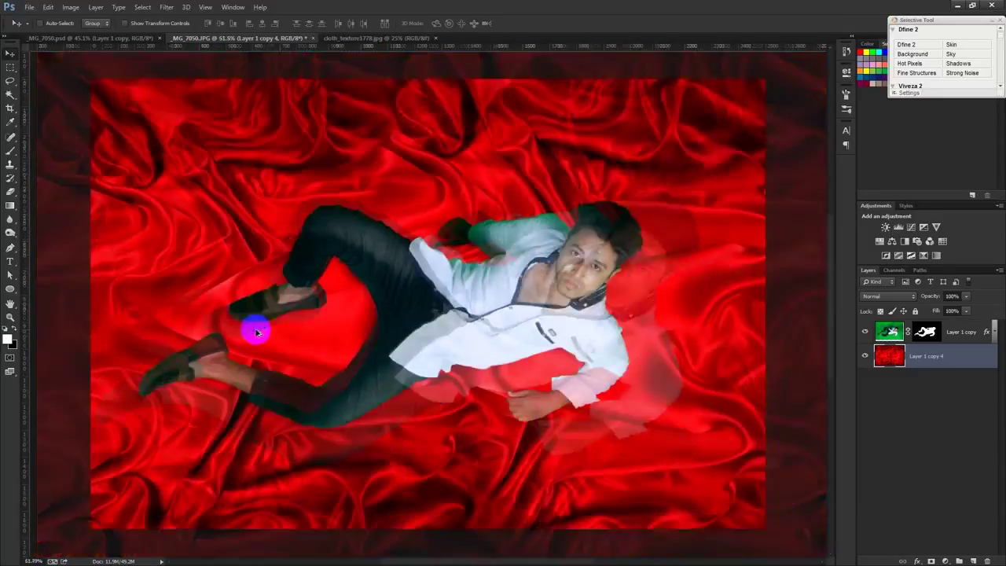
{"action": "left_click_drag", "start_coordinate": [287, 330], "coordinate": [254, 330]}
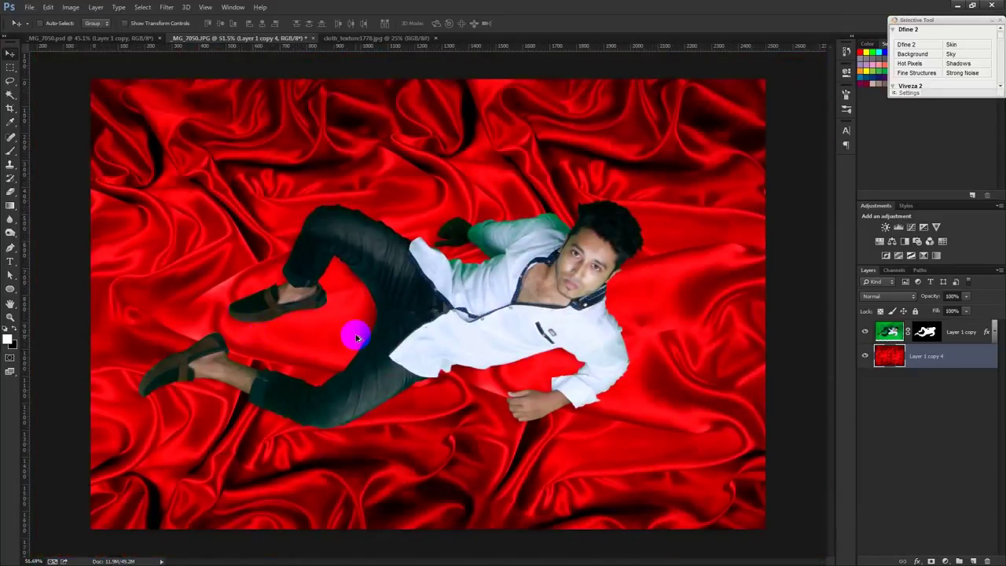
{"action": "left_click_drag", "start_coordinate": [356, 337], "coordinate": [377, 337]}
{"action": "left_click", "coordinate": [975, 331]}
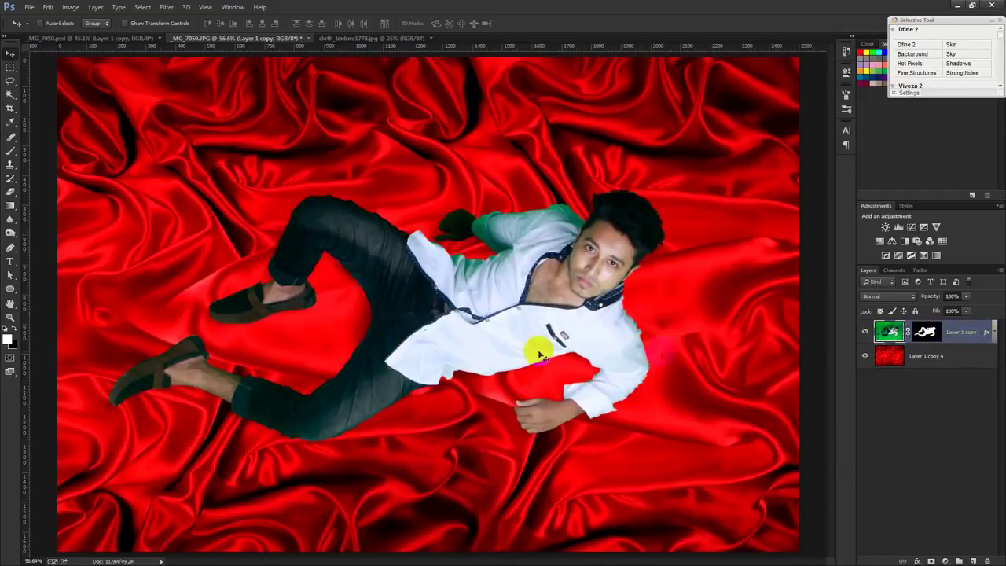
{"action": "left_click", "coordinate": [973, 560], "text": "ctrl"}
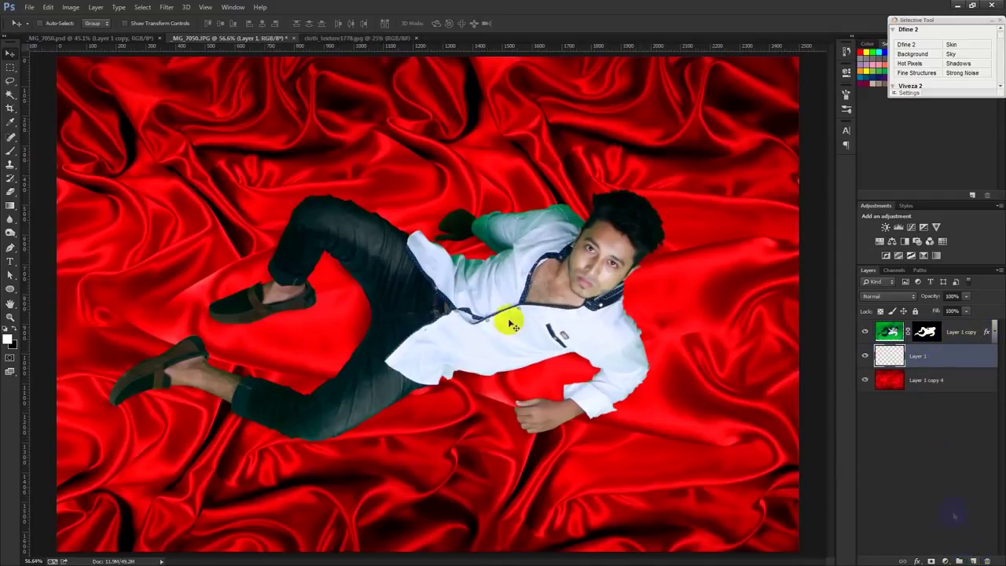
Step: Set up the Brush with black foreground and adjust its size and opacity
{"action": "left_click", "coordinate": [15, 153]}
{"action": "left_click", "coordinate": [49, 151]}
{"action": "left_click", "coordinate": [22, 334]}
{"action": "key", "text": "d"}
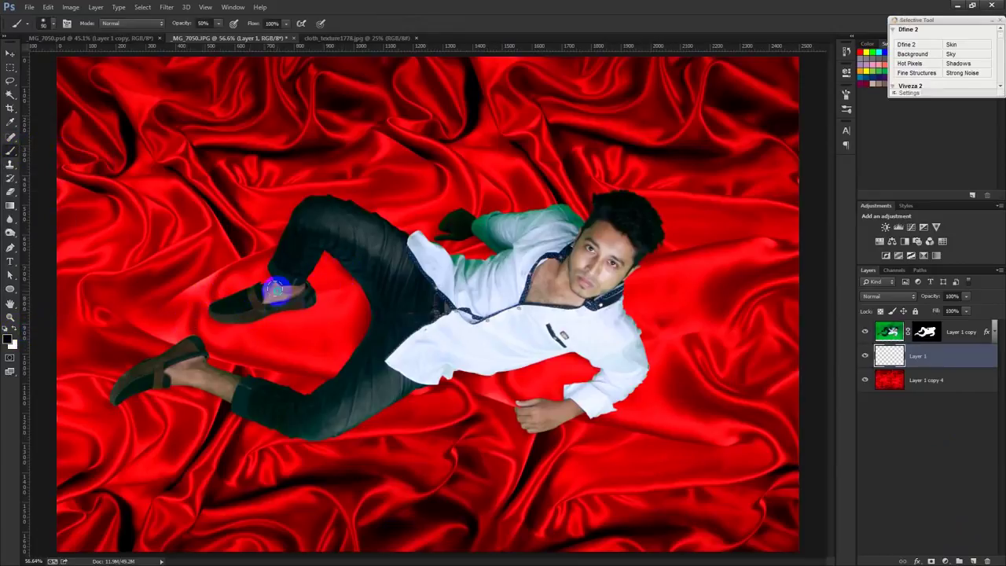
{"action": "right_click", "coordinate": [275, 290]}
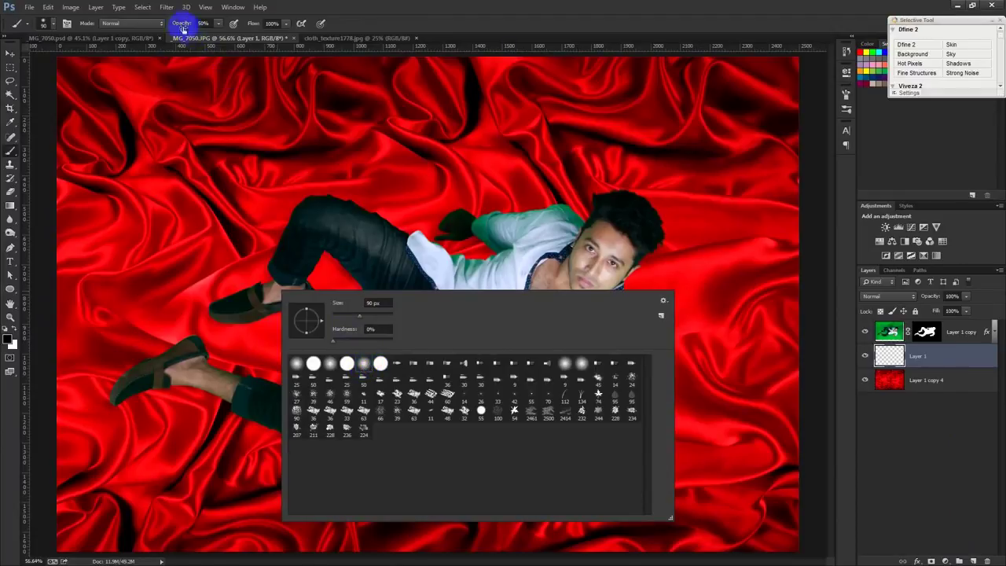
{"action": "left_click", "coordinate": [203, 23]}
{"action": "scroll", "coordinate": [226, 338], "scroll_direction": "up", "scroll_amount": 5}
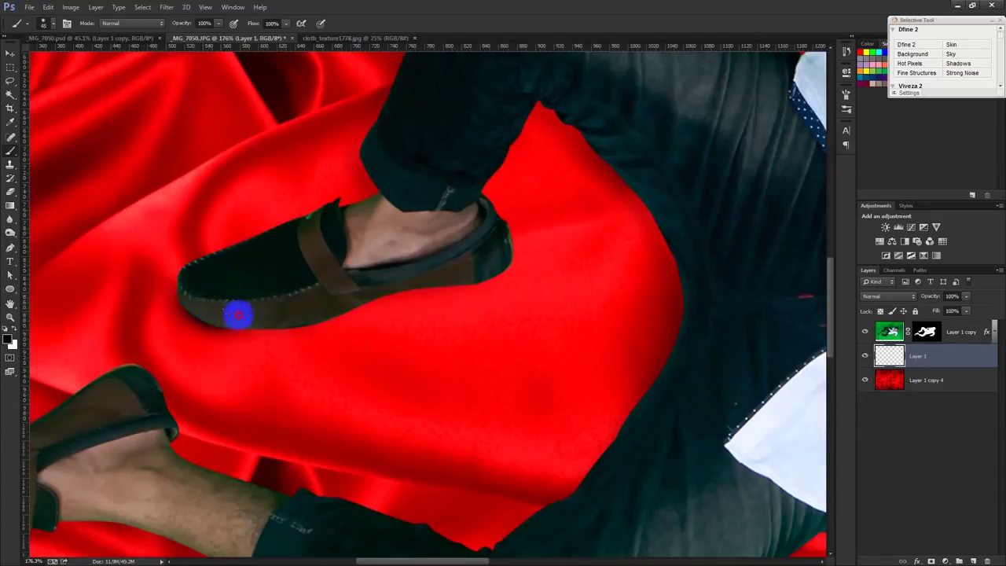
Step: Paint dark shadows along the lower edges of both shoes
{"action": "mouse_move", "coordinate": [319, 307]}
{"action": "left_mouse_down"}
{"action": "mouse_move", "coordinate": [488, 270]}
{"action": "mouse_move", "coordinate": [378, 284]}
{"action": "mouse_move", "coordinate": [280, 314]}
{"action": "mouse_move", "coordinate": [203, 303]}
{"action": "mouse_move", "coordinate": [291, 310]}
{"action": "mouse_move", "coordinate": [468, 268]}
{"action": "left_mouse_up"}
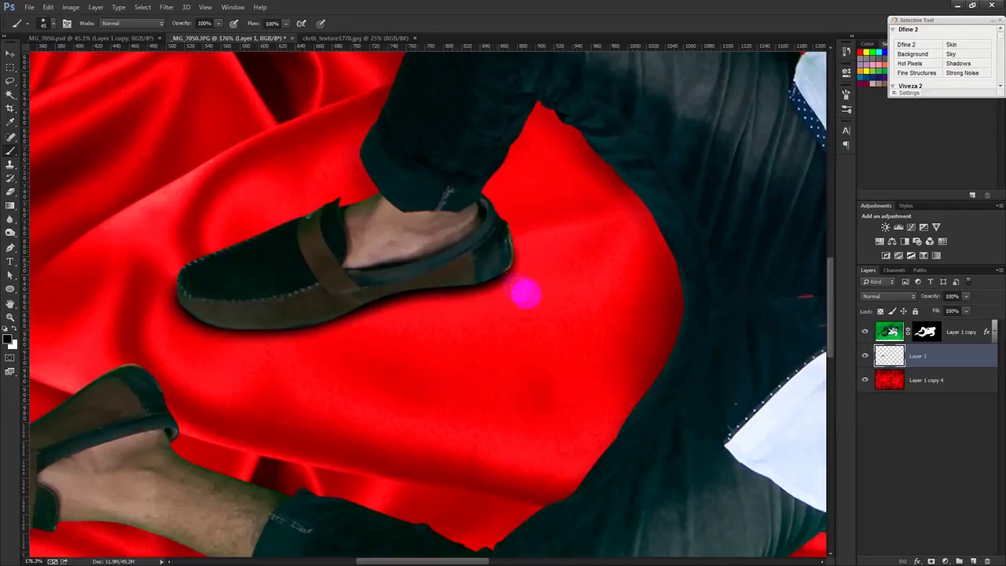
{"action": "mouse_move", "coordinate": [433, 337]}
{"action": "left_mouse_down"}
{"action": "mouse_move", "coordinate": [479, 254]}
{"action": "mouse_move", "coordinate": [348, 301]}
{"action": "mouse_move", "coordinate": [407, 273]}
{"action": "left_mouse_up"}
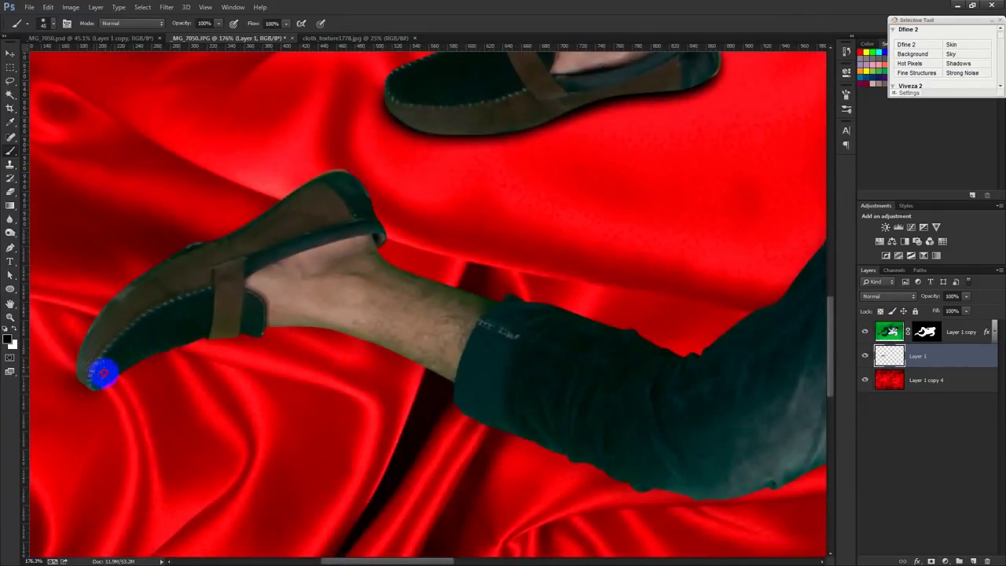
{"action": "mouse_move", "coordinate": [96, 378]}
{"action": "left_mouse_down"}
{"action": "mouse_move", "coordinate": [130, 354]}
{"action": "mouse_move", "coordinate": [249, 320]}
{"action": "left_mouse_up"}
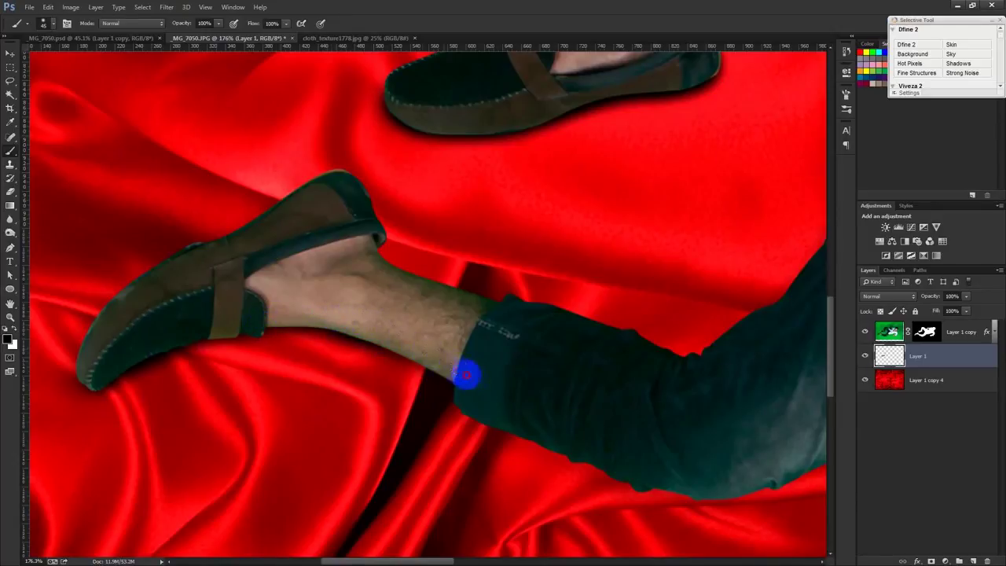
{"action": "mouse_move", "coordinate": [378, 323]}
{"action": "left_mouse_down"}
{"action": "mouse_move", "coordinate": [265, 314]}
{"action": "mouse_move", "coordinate": [158, 340]}
{"action": "mouse_move", "coordinate": [94, 377]}
{"action": "left_mouse_up"}
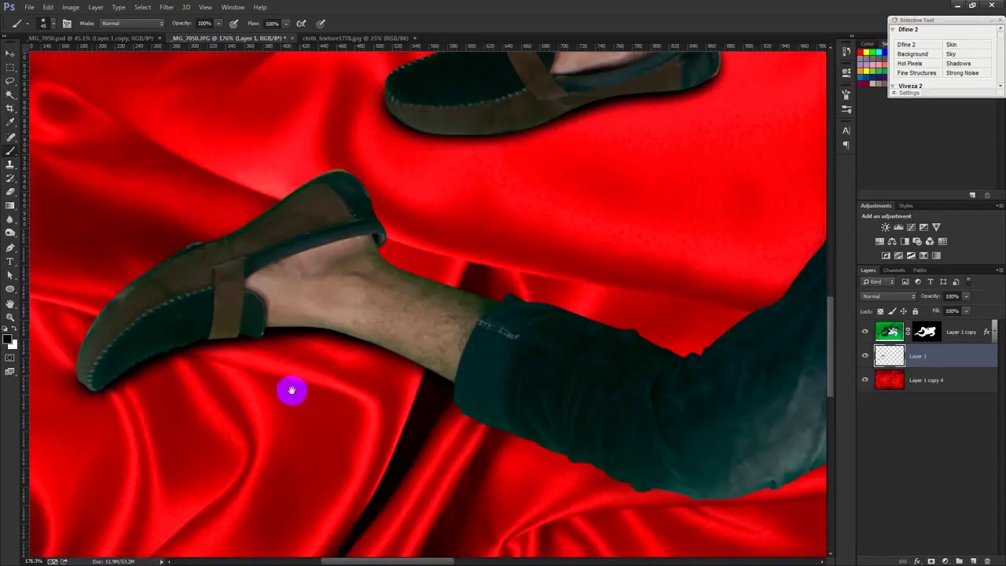
Step: Paint shadows along the trouser, shirt and sleeve edges
{"action": "left_click_drag", "start_coordinate": [292, 393], "coordinate": [191, 260]}
{"action": "mouse_move", "coordinate": [371, 303]}
{"action": "left_mouse_down"}
{"action": "mouse_move", "coordinate": [273, 305]}
{"action": "mouse_move", "coordinate": [247, 268]}
{"action": "mouse_move", "coordinate": [444, 350]}
{"action": "mouse_move", "coordinate": [512, 353]}
{"action": "mouse_move", "coordinate": [662, 301]}
{"action": "mouse_move", "coordinate": [820, 191]}
{"action": "left_mouse_up"}
{"action": "left_click_drag", "start_coordinate": [702, 275], "coordinate": [377, 306]}
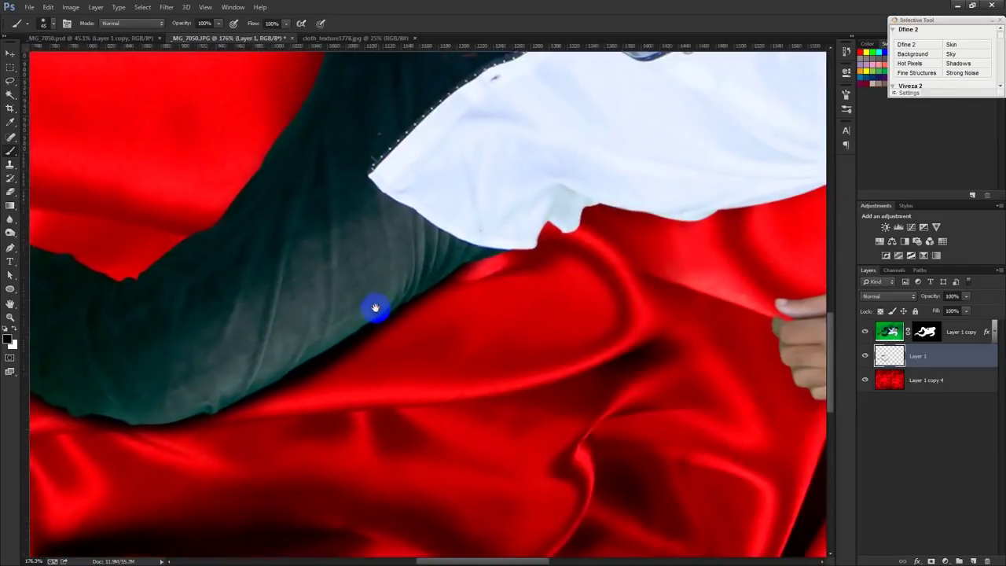
{"action": "mouse_move", "coordinate": [451, 279]}
{"action": "left_mouse_down"}
{"action": "mouse_move", "coordinate": [461, 263]}
{"action": "mouse_move", "coordinate": [545, 230]}
{"action": "left_mouse_up"}
{"action": "mouse_move", "coordinate": [616, 249]}
{"action": "left_mouse_down"}
{"action": "mouse_move", "coordinate": [561, 270]}
{"action": "mouse_move", "coordinate": [464, 263]}
{"action": "mouse_move", "coordinate": [553, 219]}
{"action": "left_mouse_up"}
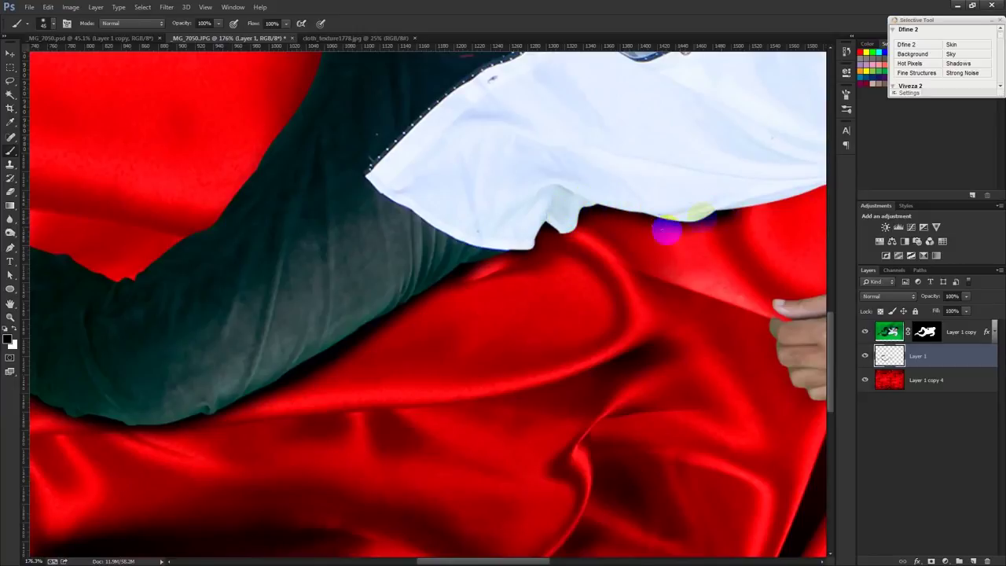
{"action": "left_click_drag", "start_coordinate": [565, 260], "coordinate": [224, 309]}
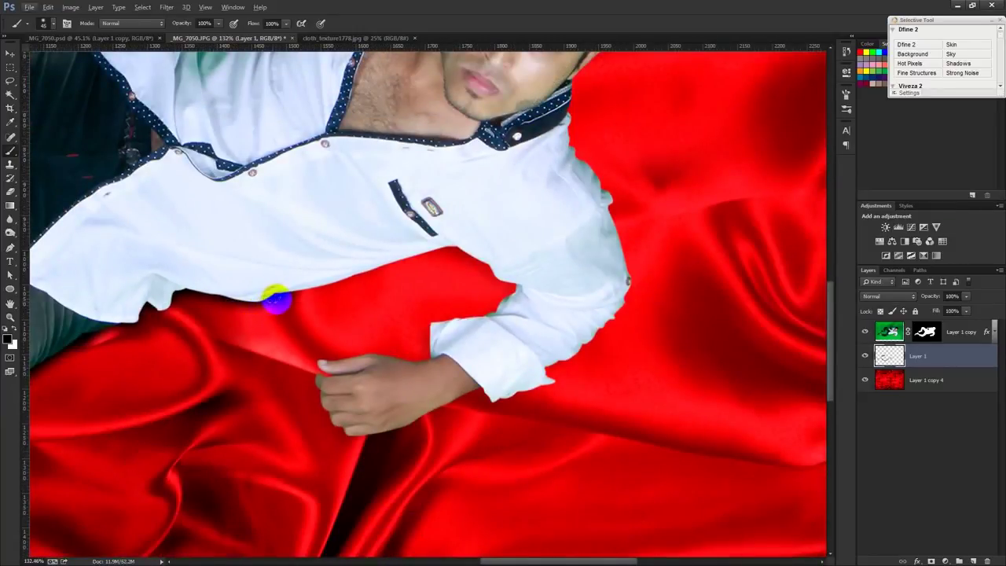
Step: Paint shadows beneath the shirt edge, sleeve, cuff and hand
{"action": "left_click_drag", "start_coordinate": [276, 299], "coordinate": [479, 239]}
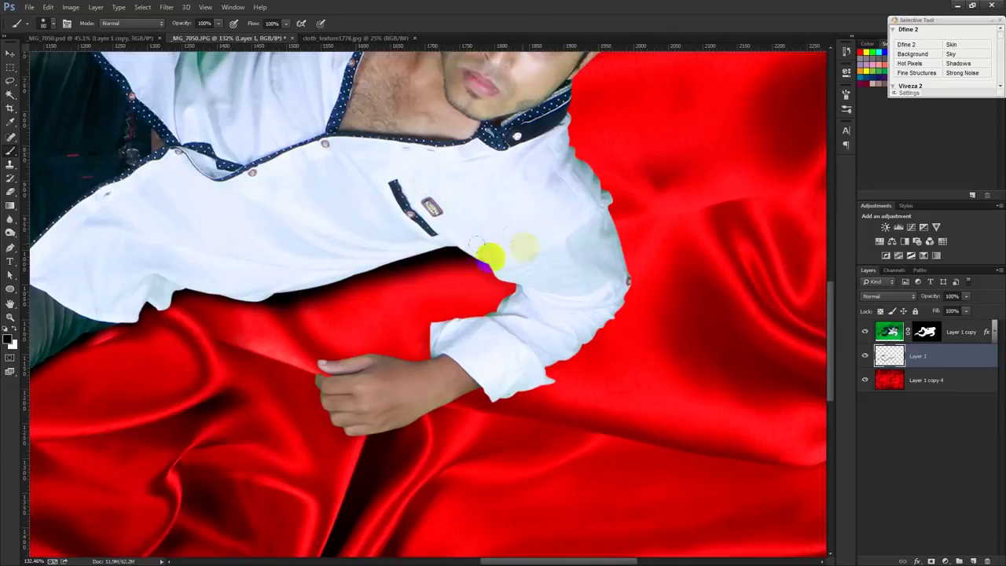
{"action": "mouse_move", "coordinate": [539, 281]}
{"action": "left_mouse_down"}
{"action": "mouse_move", "coordinate": [503, 322]}
{"action": "mouse_move", "coordinate": [457, 345]}
{"action": "left_mouse_up"}
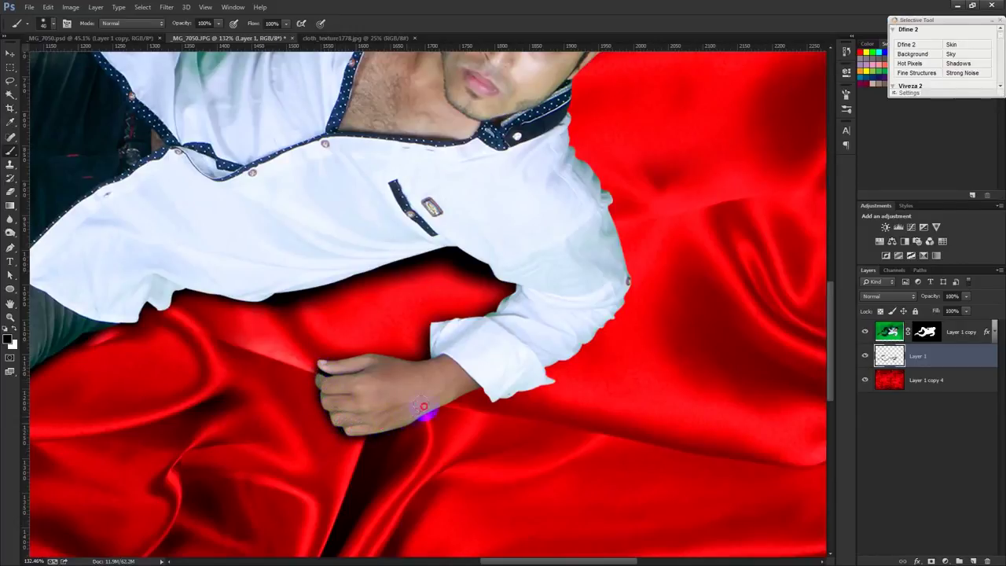
{"action": "mouse_move", "coordinate": [492, 396]}
{"action": "left_mouse_down"}
{"action": "mouse_move", "coordinate": [534, 382]}
{"action": "mouse_move", "coordinate": [617, 287]}
{"action": "left_mouse_up"}
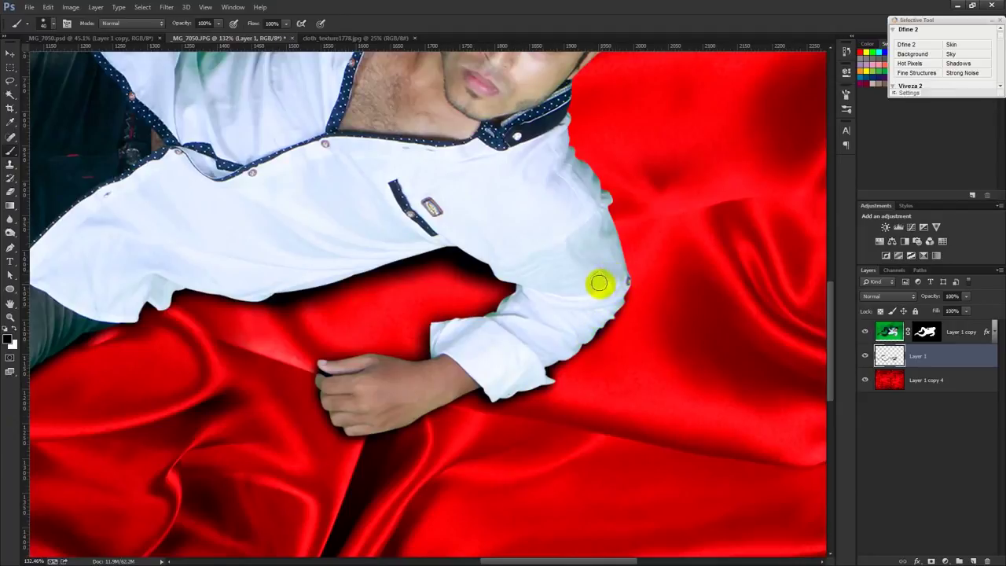
{"action": "left_click_drag", "start_coordinate": [600, 286], "coordinate": [554, 224]}
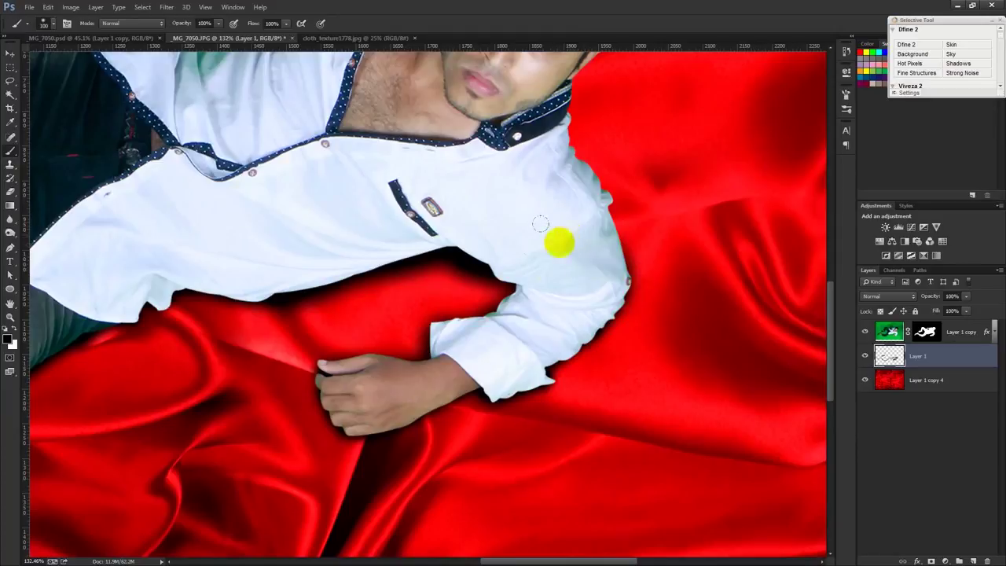
{"action": "scroll", "coordinate": [540, 276], "scroll_direction": "down", "scroll_amount": 1}
{"action": "scroll", "coordinate": [539, 276], "scroll_direction": "down", "scroll_amount": 5}
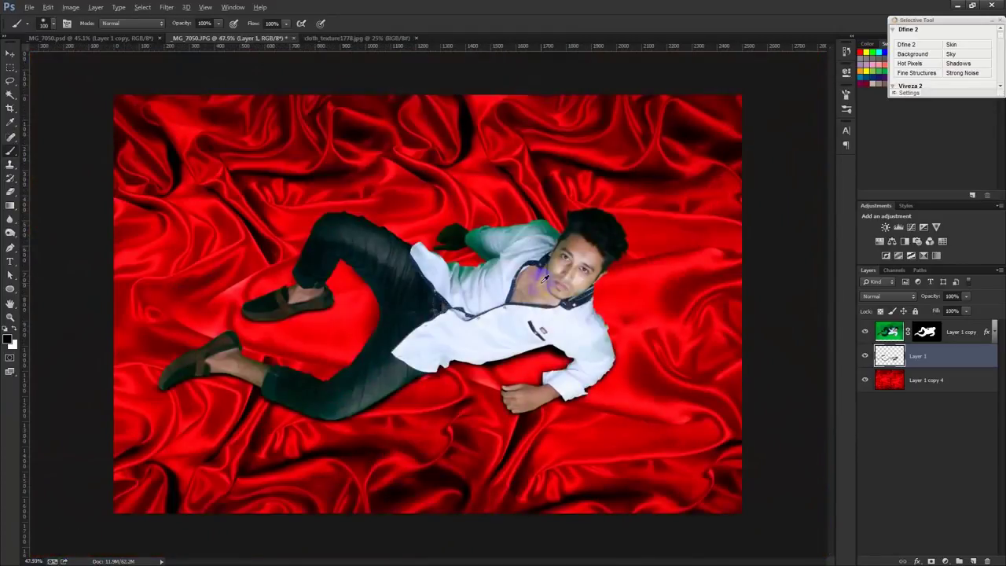
{"action": "scroll", "coordinate": [543, 276], "scroll_direction": "up", "scroll_amount": 2}
{"action": "scroll", "coordinate": [543, 277], "scroll_direction": "up", "scroll_amount": 3}
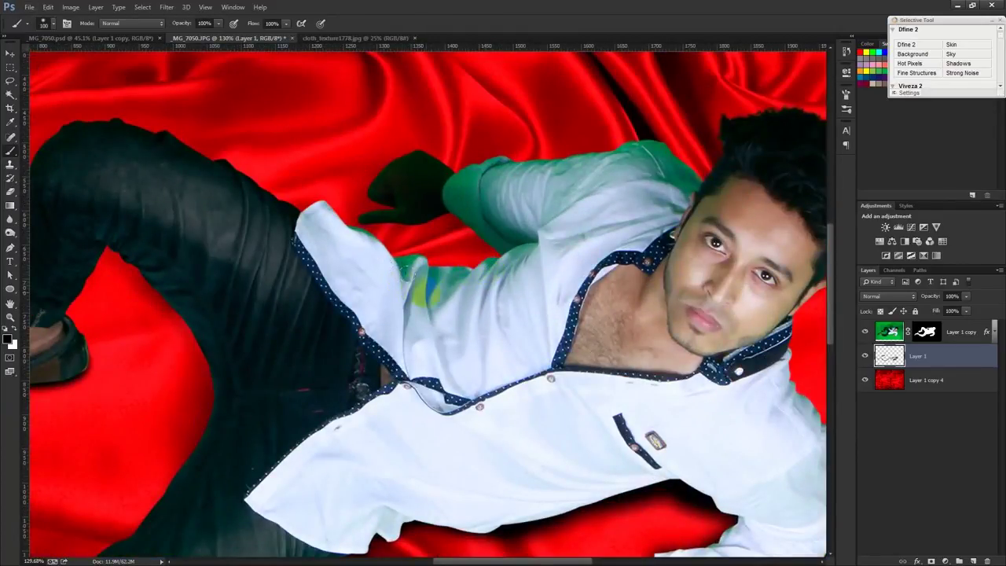
Step: Darken the cloth around the raised sleeve and hand
{"action": "left_click_drag", "start_coordinate": [515, 244], "coordinate": [500, 230]}
{"action": "mouse_move", "coordinate": [463, 198]}
{"action": "left_mouse_down"}
{"action": "mouse_move", "coordinate": [448, 181]}
{"action": "mouse_move", "coordinate": [397, 200]}
{"action": "mouse_move", "coordinate": [397, 217]}
{"action": "mouse_move", "coordinate": [393, 173]}
{"action": "mouse_move", "coordinate": [415, 172]}
{"action": "left_mouse_up"}
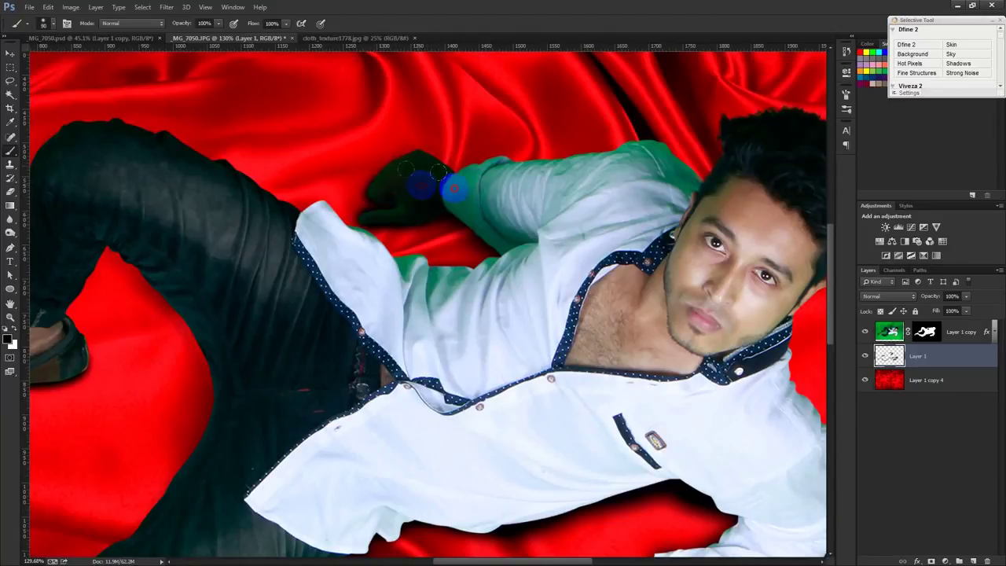
{"action": "left_click_drag", "start_coordinate": [438, 171], "coordinate": [440, 171]}
{"action": "scroll", "coordinate": [617, 240], "scroll_direction": "down", "scroll_amount": 5}
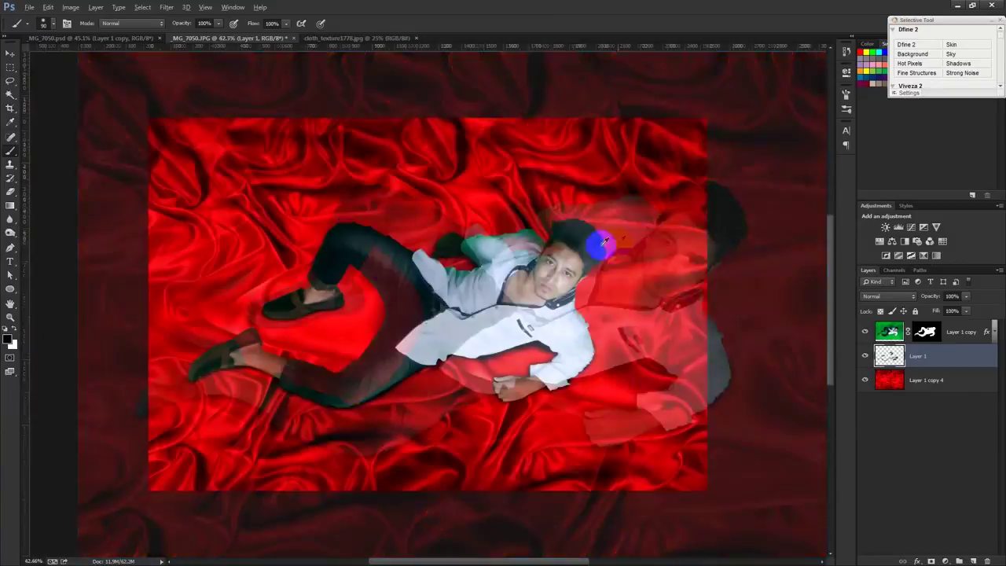
{"action": "scroll", "coordinate": [380, 307], "scroll_direction": "up", "scroll_amount": 2}
{"action": "scroll", "coordinate": [380, 306], "scroll_direction": "up", "scroll_amount": 2}
Step: Lower the brush opacity
{"action": "left_click_drag", "start_coordinate": [395, 310], "coordinate": [427, 317]}
{"action": "left_click", "coordinate": [194, 23]}
{"action": "left_click_drag", "start_coordinate": [180, 24], "coordinate": [136, 26]}
Step: Paint faint 19%-opacity shadows beside the knee, shoe, legs and shirt bottom
{"action": "left_click_drag", "start_coordinate": [357, 249], "coordinate": [322, 259]}
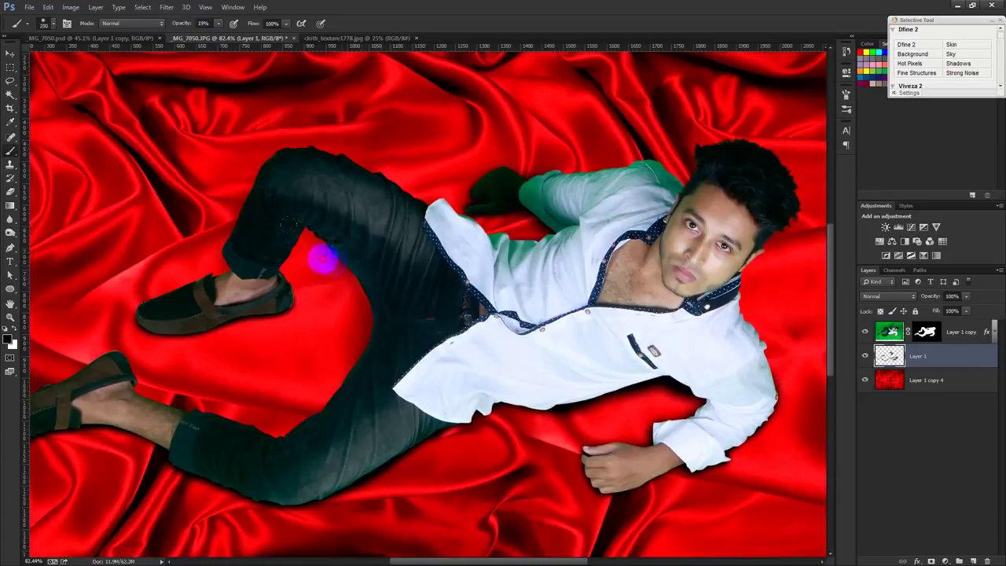
{"action": "mouse_move", "coordinate": [357, 272]}
{"action": "left_mouse_down"}
{"action": "mouse_move", "coordinate": [376, 314]}
{"action": "mouse_move", "coordinate": [323, 423]}
{"action": "mouse_move", "coordinate": [392, 374]}
{"action": "mouse_move", "coordinate": [355, 375]}
{"action": "mouse_move", "coordinate": [415, 319]}
{"action": "left_mouse_up"}
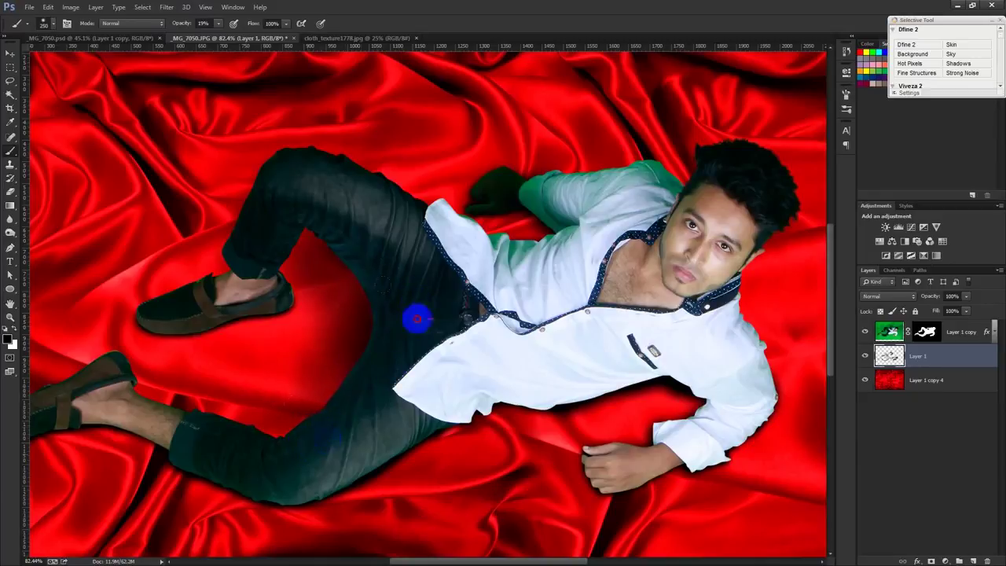
{"action": "mouse_move", "coordinate": [629, 395]}
{"action": "left_mouse_down"}
{"action": "mouse_move", "coordinate": [674, 393]}
{"action": "mouse_move", "coordinate": [642, 380]}
{"action": "left_mouse_up"}
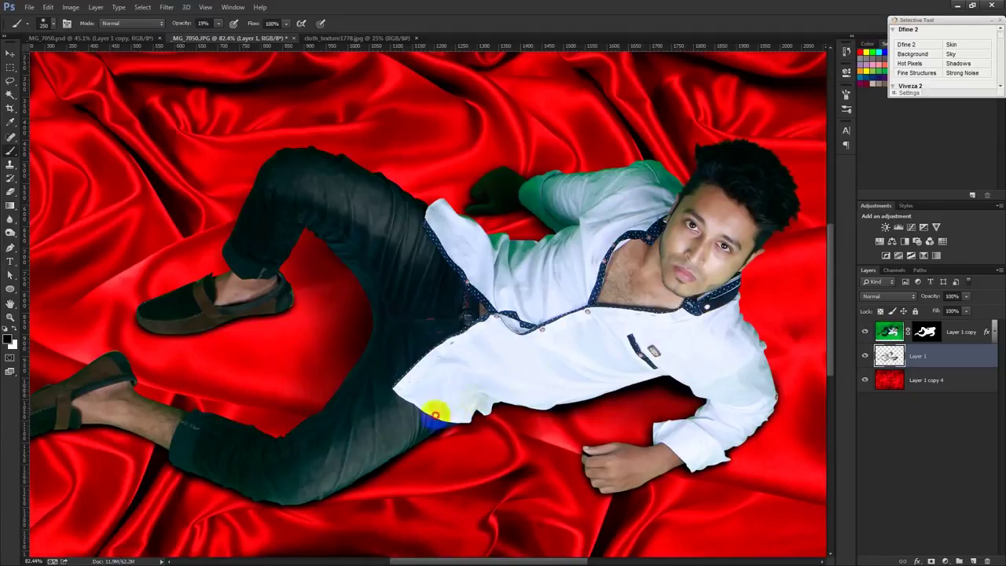
{"action": "left_click_drag", "start_coordinate": [495, 389], "coordinate": [630, 337]}
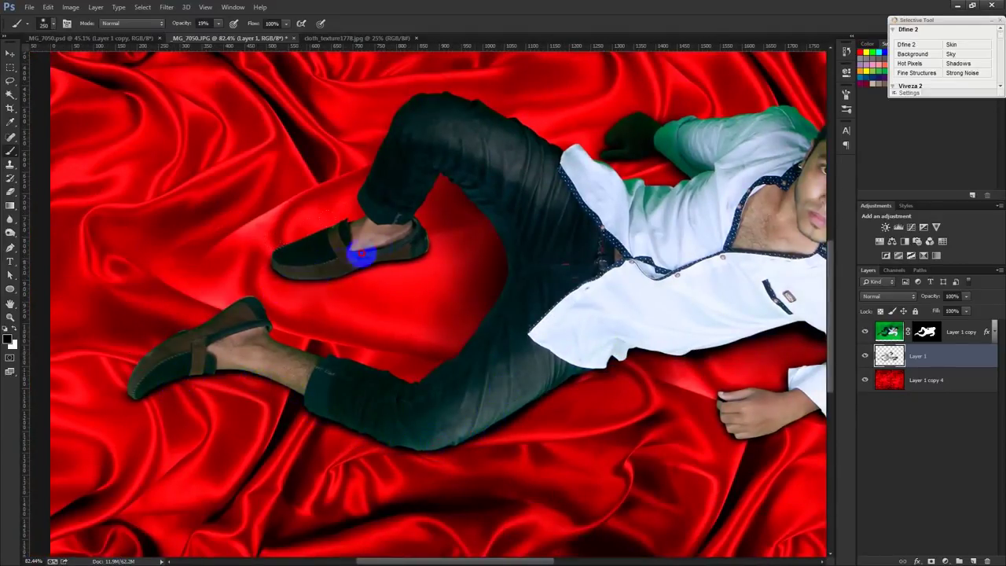
{"action": "mouse_move", "coordinate": [370, 267]}
{"action": "left_mouse_down"}
{"action": "mouse_move", "coordinate": [393, 251]}
{"action": "mouse_move", "coordinate": [268, 235]}
{"action": "left_mouse_up"}
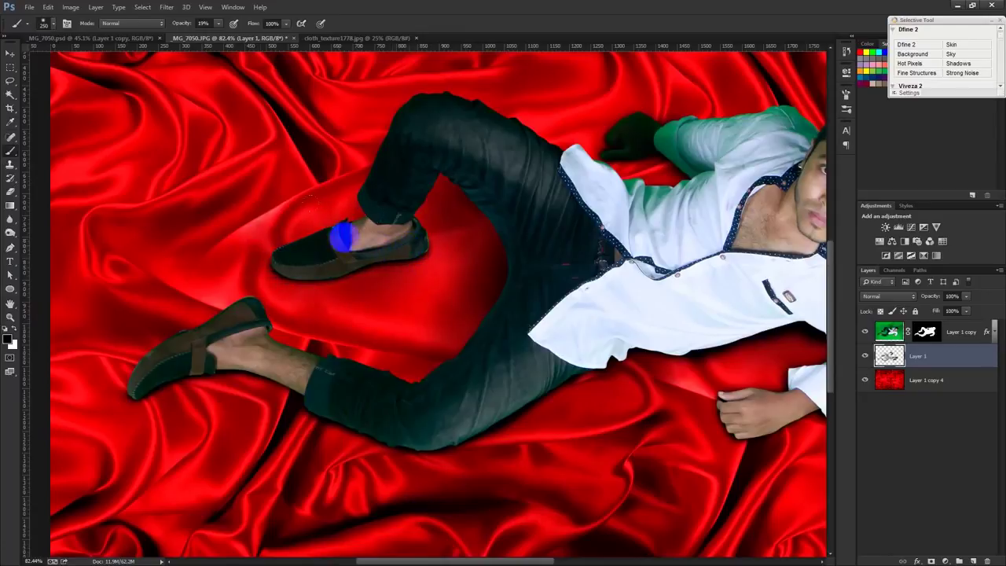
{"action": "scroll", "coordinate": [644, 153], "scroll_direction": "down", "scroll_amount": 3}
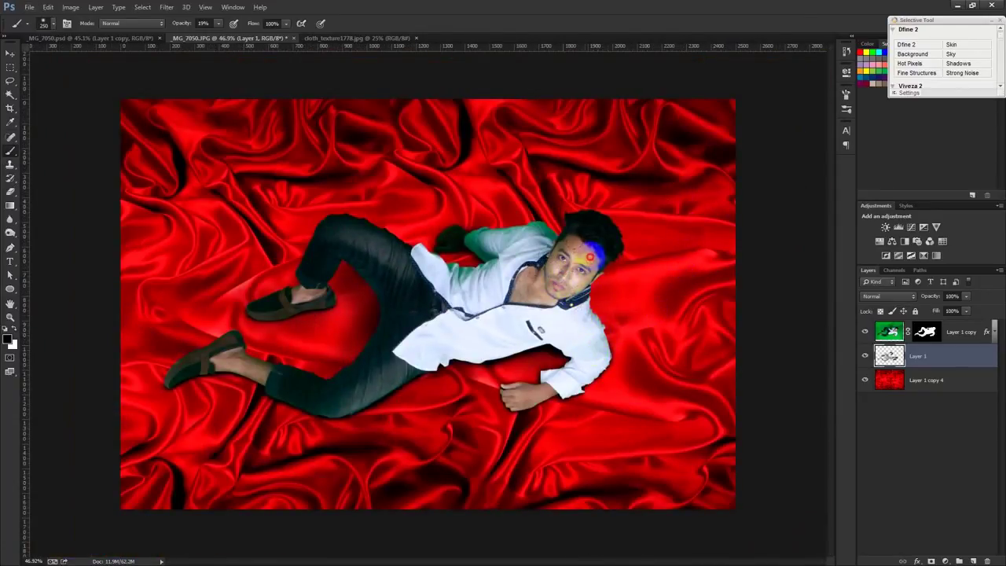
{"action": "left_click_drag", "start_coordinate": [515, 279], "coordinate": [362, 301]}
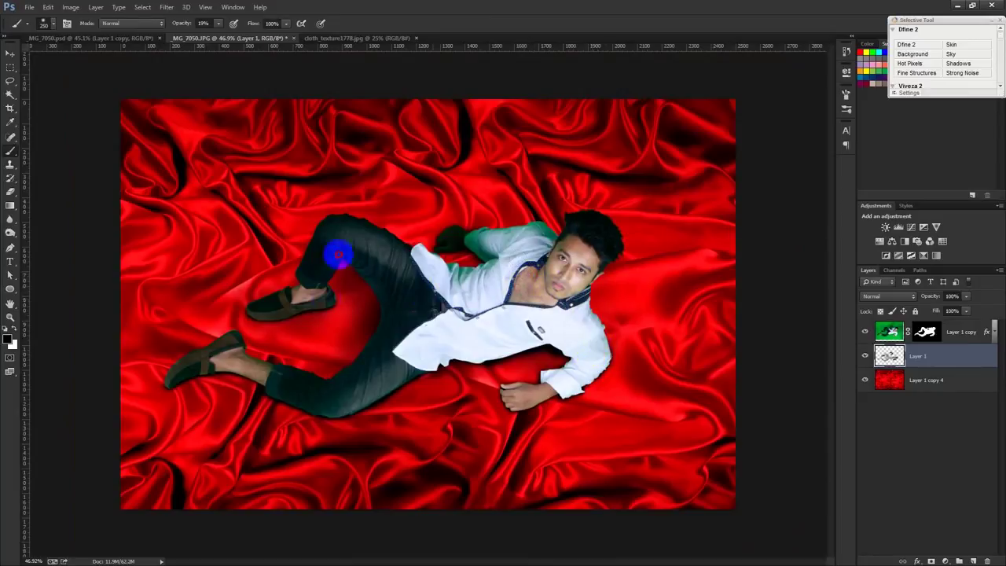
{"action": "scroll", "coordinate": [425, 311], "scroll_direction": "up", "scroll_amount": 2}
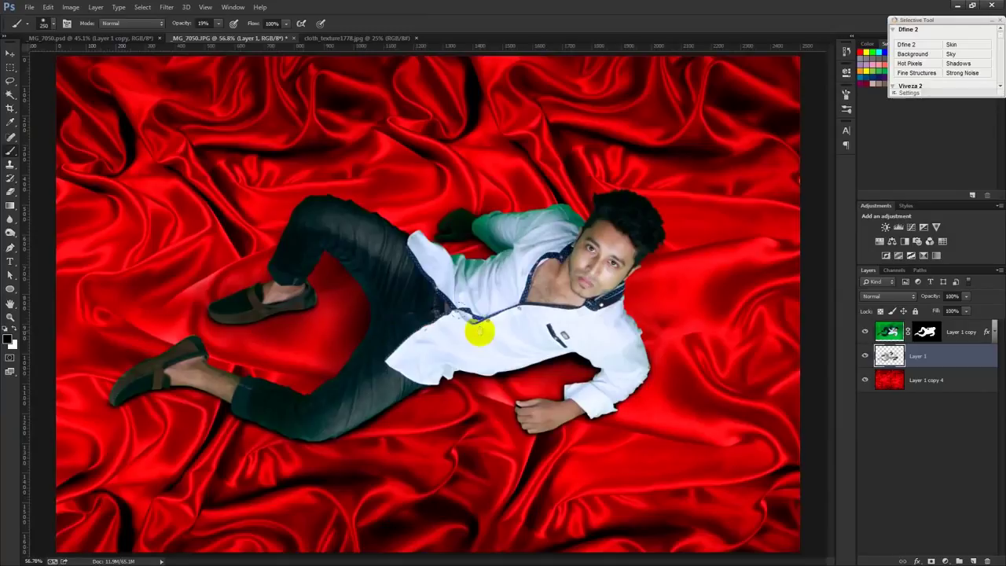
{"action": "scroll", "coordinate": [479, 332], "scroll_direction": "up", "scroll_amount": 2}
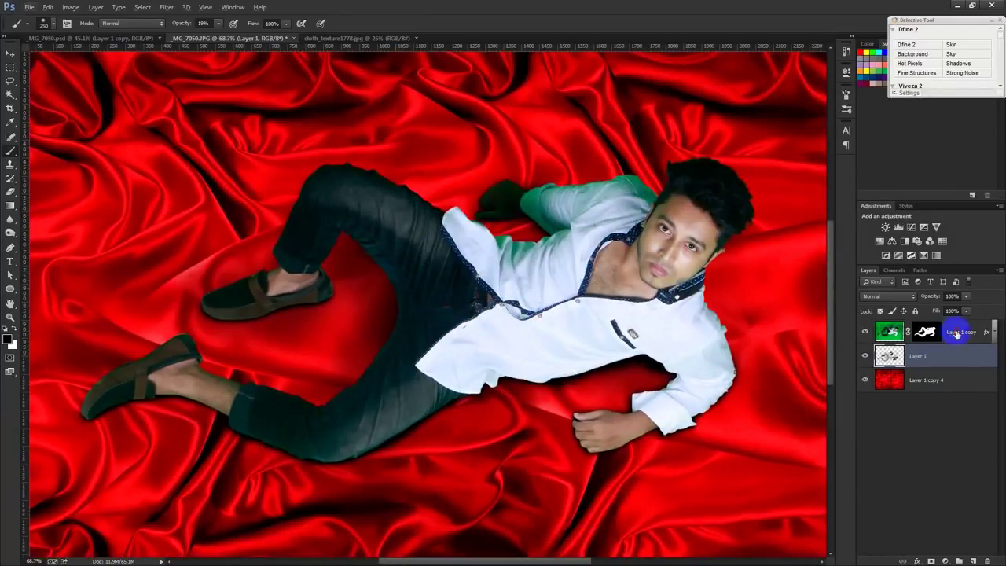
Step: Add a new empty layer above Layer 1 copy and clip it to the man's cut-out
{"action": "left_click", "coordinate": [956, 333]}
{"action": "left_click", "coordinate": [972, 561]}
{"action": "right_click", "coordinate": [928, 335]}
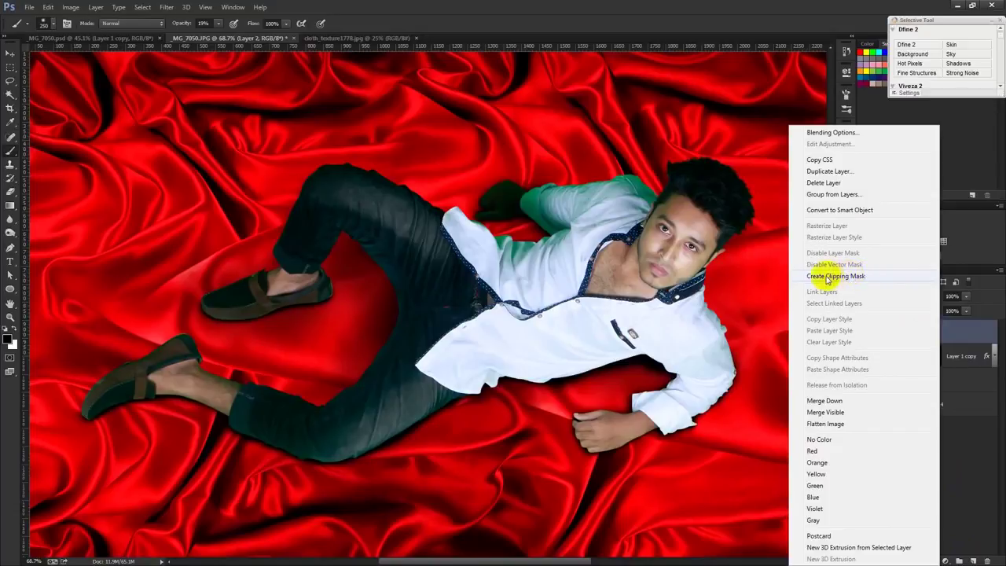
{"action": "left_click", "coordinate": [835, 276]}
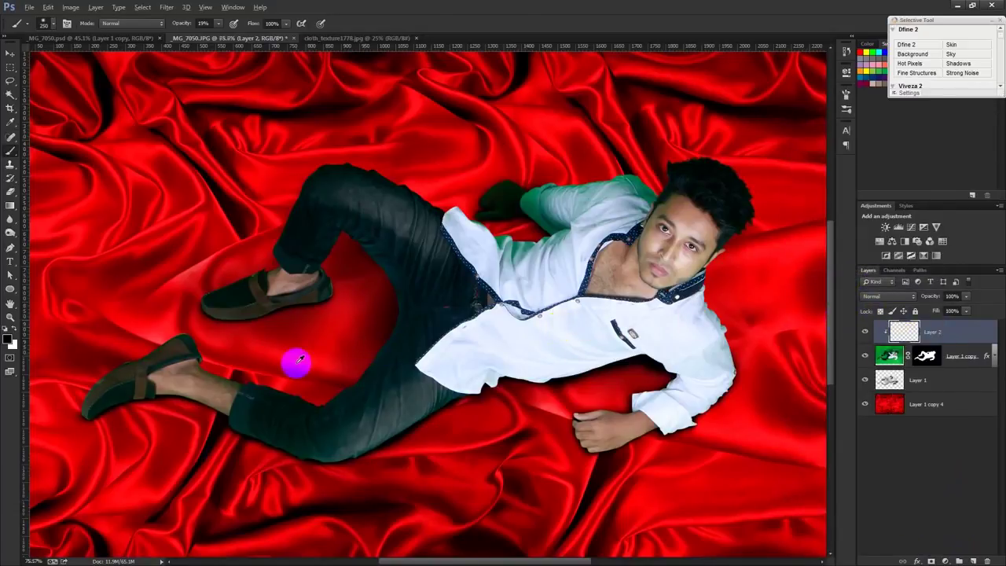
Step: With a smaller brush, darken the lower shoe's sole edge and shade the trouser edges
{"action": "scroll", "coordinate": [302, 357], "scroll_direction": "up", "scroll_amount": 2}
{"action": "left_click_drag", "start_coordinate": [301, 356], "coordinate": [474, 366]}
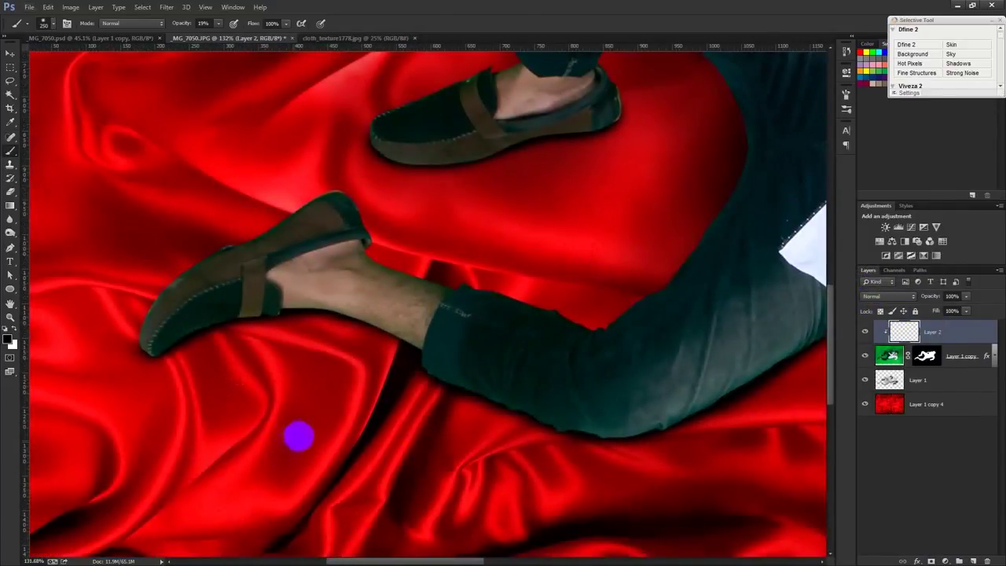
{"action": "key", "text": "bracketleft"}
{"action": "key", "text": "bracketleft"}
{"action": "key", "text": "bracketleft"}
{"action": "mouse_move", "coordinate": [140, 360]}
{"action": "left_mouse_down"}
{"action": "mouse_move", "coordinate": [173, 346]}
{"action": "mouse_move", "coordinate": [180, 354]}
{"action": "left_mouse_up"}
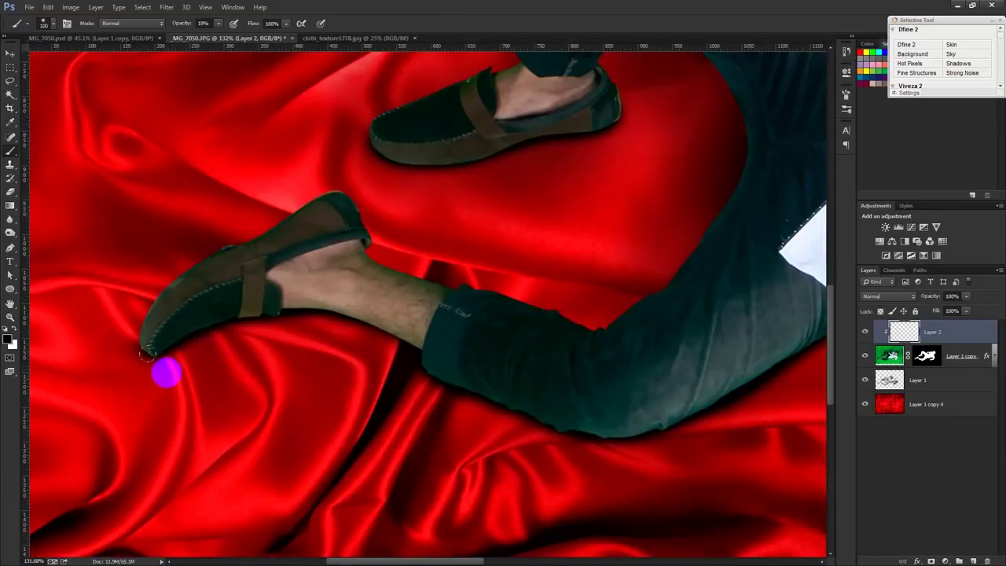
{"action": "mouse_move", "coordinate": [197, 379]}
{"action": "left_mouse_down"}
{"action": "mouse_move", "coordinate": [152, 374]}
{"action": "mouse_move", "coordinate": [222, 346]}
{"action": "mouse_move", "coordinate": [237, 322]}
{"action": "mouse_move", "coordinate": [288, 318]}
{"action": "mouse_move", "coordinate": [369, 342]}
{"action": "mouse_move", "coordinate": [424, 381]}
{"action": "mouse_move", "coordinate": [591, 438]}
{"action": "mouse_move", "coordinate": [709, 438]}
{"action": "mouse_move", "coordinate": [818, 371]}
{"action": "left_mouse_up"}
{"action": "left_click_drag", "start_coordinate": [771, 406], "coordinate": [571, 500]}
{"action": "mouse_move", "coordinate": [460, 243]}
{"action": "left_mouse_down"}
{"action": "mouse_move", "coordinate": [449, 195]}
{"action": "mouse_move", "coordinate": [467, 166]}
{"action": "mouse_move", "coordinate": [507, 230]}
{"action": "left_mouse_up"}
{"action": "mouse_move", "coordinate": [468, 184]}
{"action": "left_mouse_down"}
{"action": "mouse_move", "coordinate": [508, 218]}
{"action": "mouse_move", "coordinate": [490, 294]}
{"action": "mouse_move", "coordinate": [468, 279]}
{"action": "mouse_move", "coordinate": [370, 376]}
{"action": "mouse_move", "coordinate": [341, 382]}
{"action": "mouse_move", "coordinate": [274, 359]}
{"action": "left_mouse_up"}
{"action": "left_click_drag", "start_coordinate": [490, 378], "coordinate": [287, 324]}
{"action": "mouse_move", "coordinate": [449, 409]}
{"action": "left_mouse_down"}
{"action": "mouse_move", "coordinate": [422, 377]}
{"action": "mouse_move", "coordinate": [435, 382]}
{"action": "mouse_move", "coordinate": [340, 438]}
{"action": "left_mouse_up"}
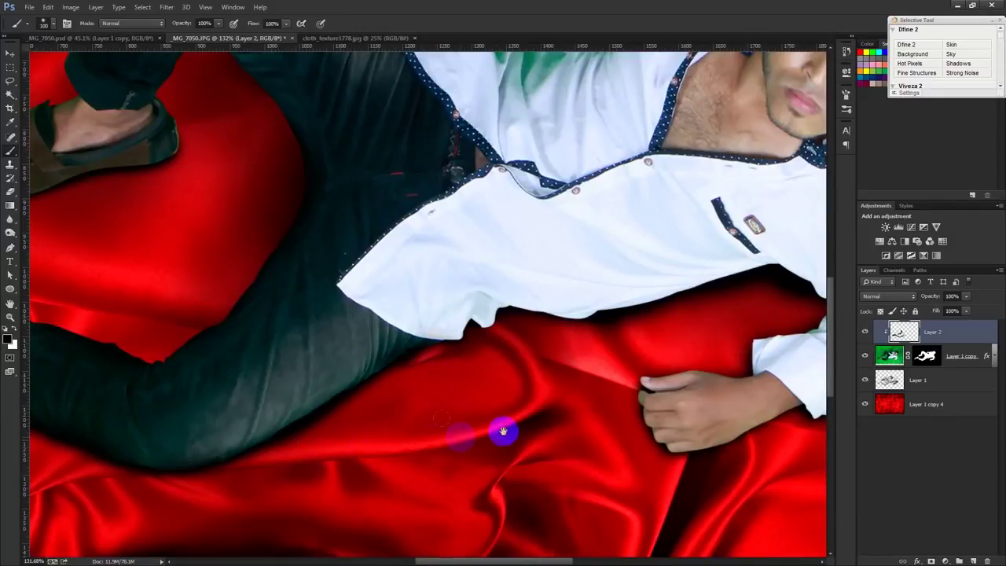
{"action": "left_click_drag", "start_coordinate": [503, 429], "coordinate": [221, 427]}
{"action": "mouse_move", "coordinate": [332, 430]}
{"action": "left_mouse_down"}
{"action": "mouse_move", "coordinate": [364, 461]}
{"action": "mouse_move", "coordinate": [543, 420]}
{"action": "mouse_move", "coordinate": [674, 364]}
{"action": "mouse_move", "coordinate": [703, 238]}
{"action": "mouse_move", "coordinate": [731, 458]}
{"action": "left_mouse_up"}
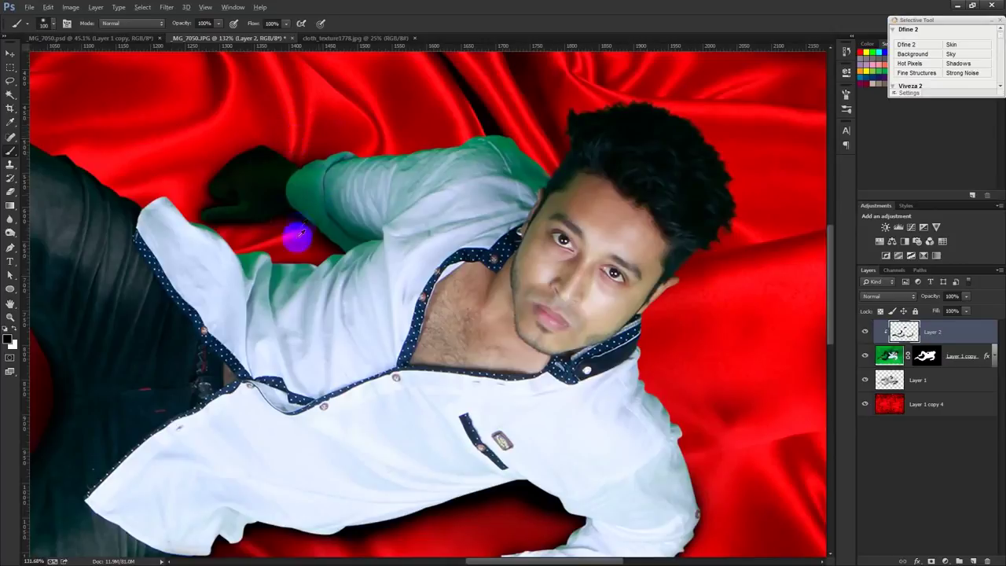
Step: Paint tone over the dark hand near the shoulder and along the shoe to the cuff
{"action": "key", "text": "bracketleft"}
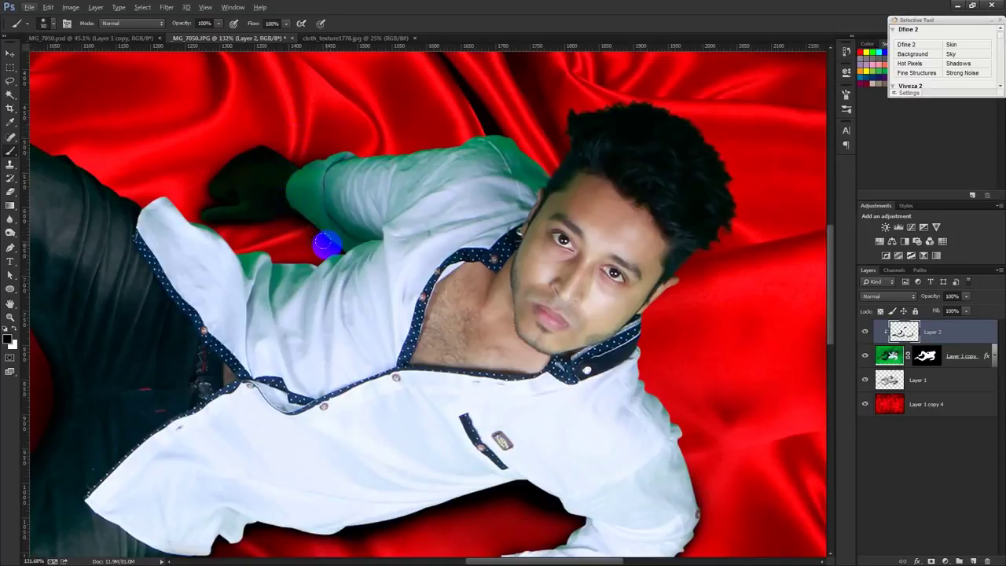
{"action": "mouse_move", "coordinate": [229, 227]}
{"action": "left_mouse_down"}
{"action": "mouse_move", "coordinate": [254, 249]}
{"action": "mouse_move", "coordinate": [213, 218]}
{"action": "mouse_move", "coordinate": [271, 240]}
{"action": "left_mouse_up"}
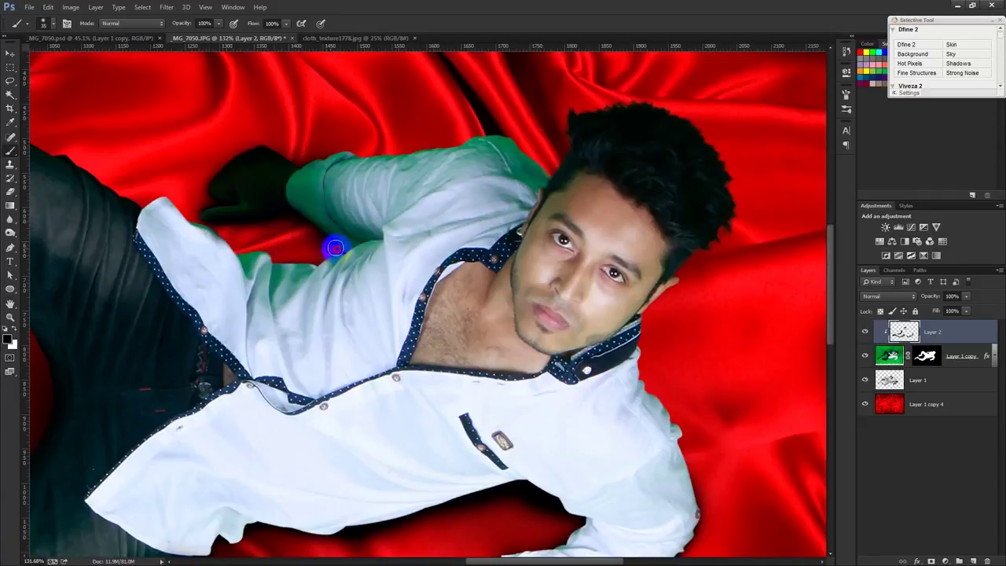
{"action": "scroll", "coordinate": [241, 246], "scroll_direction": "down", "scroll_amount": 3}
{"action": "scroll", "coordinate": [135, 247], "scroll_direction": "down", "scroll_amount": 2}
{"action": "scroll", "coordinate": [472, 218], "scroll_direction": "up", "scroll_amount": 3}
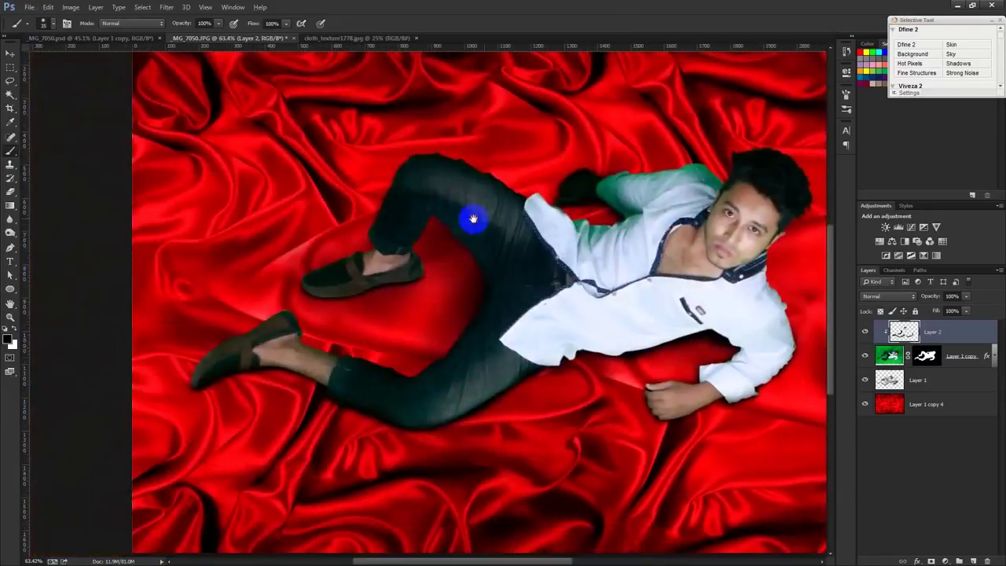
{"action": "scroll", "coordinate": [418, 272], "scroll_direction": "up", "scroll_amount": 2}
{"action": "scroll", "coordinate": [440, 279], "scroll_direction": "up", "scroll_amount": 2}
{"action": "mouse_move", "coordinate": [443, 279]}
{"action": "left_mouse_down"}
{"action": "mouse_move", "coordinate": [336, 318]}
{"action": "mouse_move", "coordinate": [126, 312]}
{"action": "left_mouse_up"}
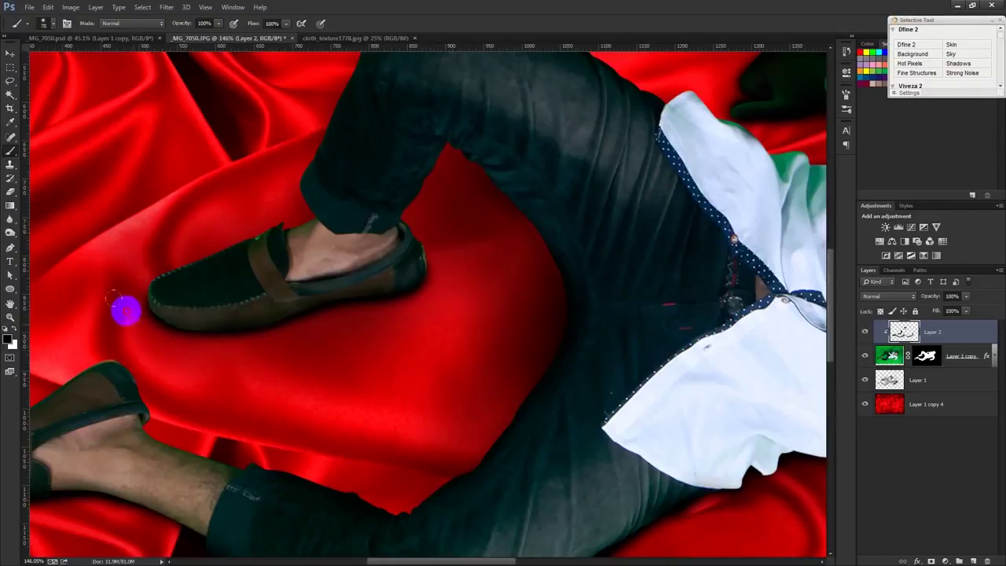
{"action": "left_click_drag", "start_coordinate": [126, 312], "coordinate": [314, 342]}
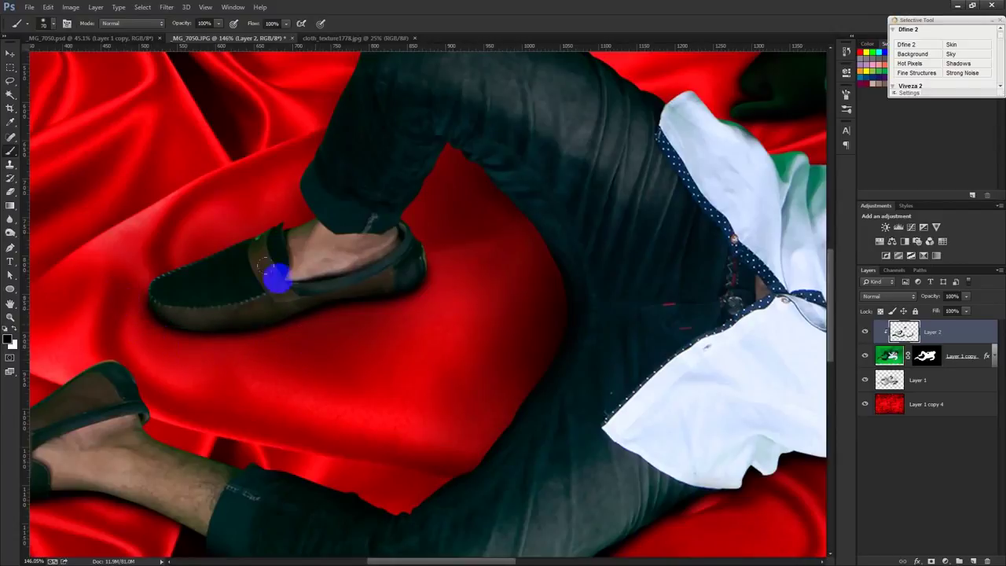
{"action": "mouse_move", "coordinate": [334, 190]}
{"action": "left_mouse_down"}
{"action": "mouse_move", "coordinate": [415, 198]}
{"action": "mouse_move", "coordinate": [531, 291]}
{"action": "left_mouse_up"}
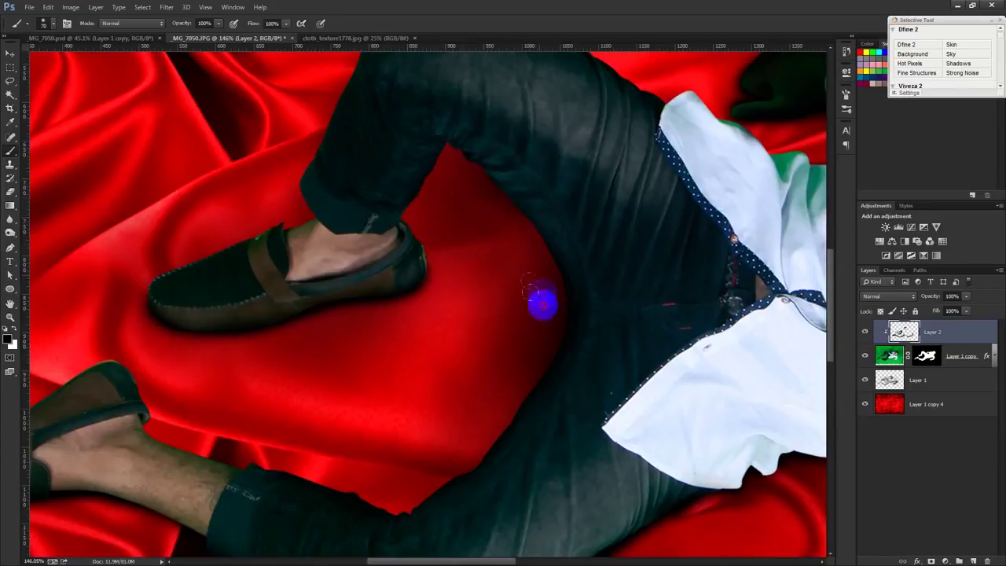
{"action": "scroll", "coordinate": [478, 401], "scroll_direction": "down", "scroll_amount": 3}
{"action": "scroll", "coordinate": [478, 387], "scroll_direction": "down", "scroll_amount": 2}
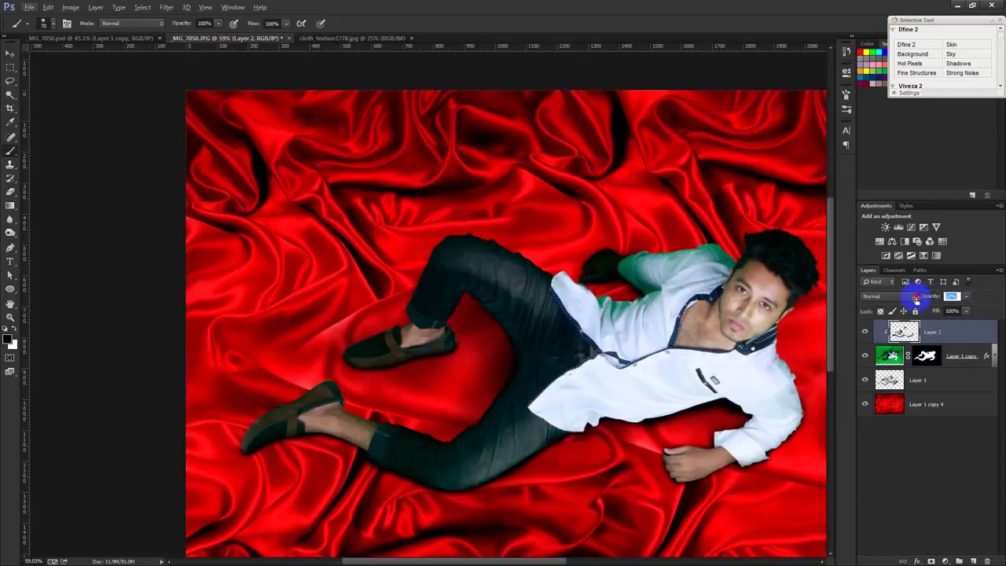
Step: Add a new layer above Layer 1 and paint a 1000px soft black spot under the man
{"action": "left_click", "coordinate": [10, 53]}
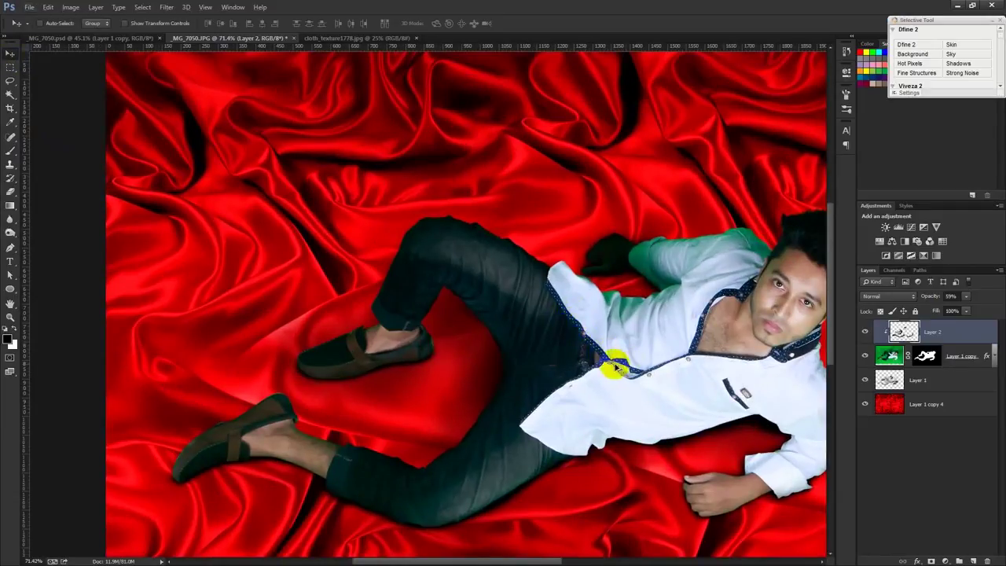
{"action": "scroll", "coordinate": [613, 364], "scroll_direction": "down", "scroll_amount": 1}
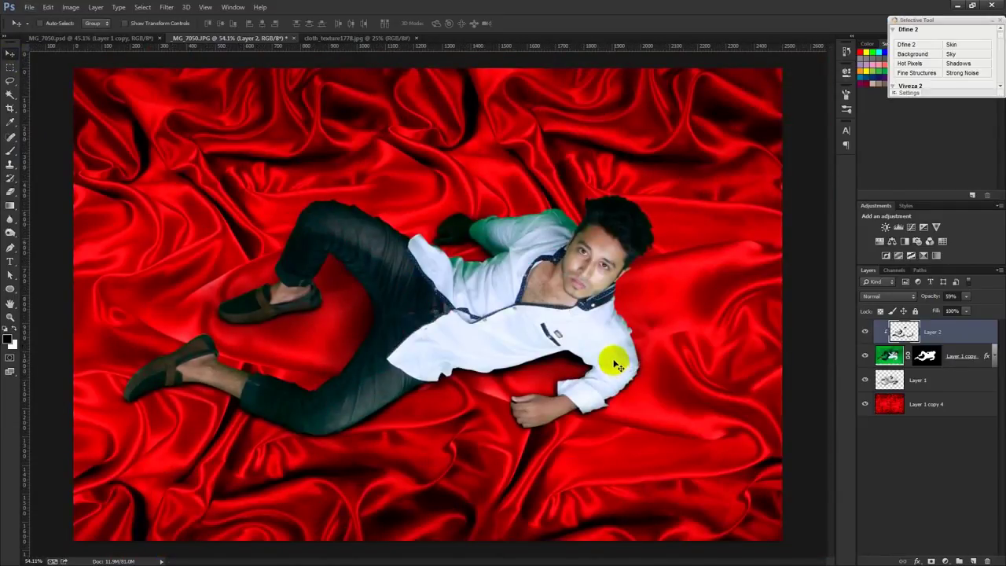
{"action": "left_click", "coordinate": [937, 382]}
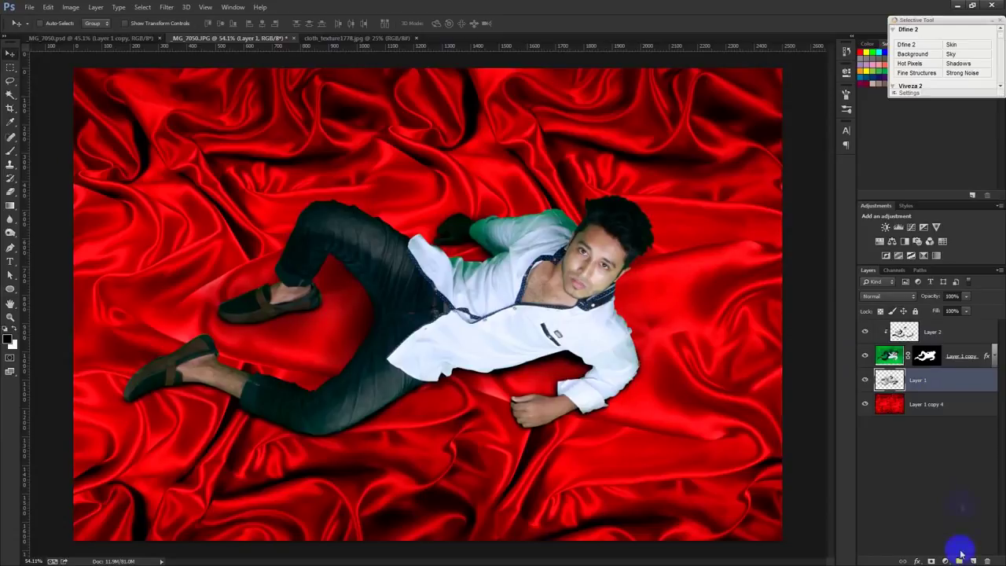
{"action": "left_click", "coordinate": [973, 560]}
{"action": "left_click", "coordinate": [10, 151]}
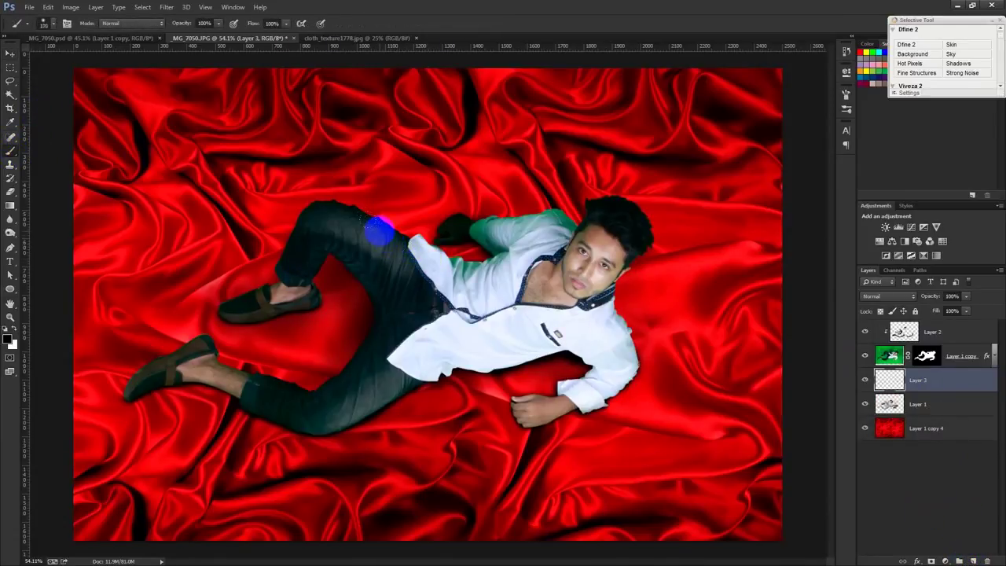
{"action": "left_click", "coordinate": [500, 313]}
{"action": "left_click", "coordinate": [559, 316]}
Step: Transform the dark spot shorter and wider across the cloth, then reselect Layer 1
{"action": "key", "text": "ctrl+t"}
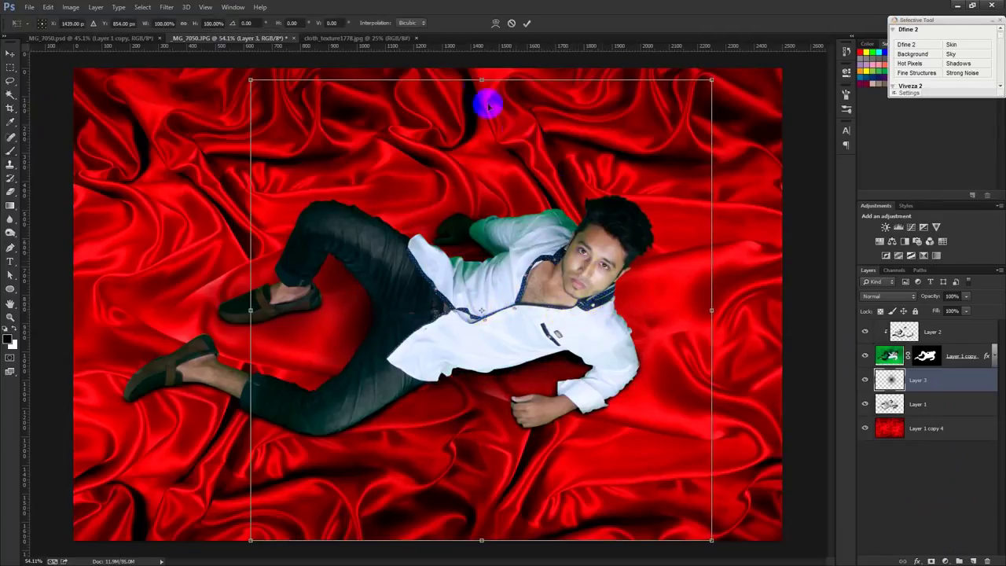
{"action": "left_click_drag", "start_coordinate": [478, 80], "coordinate": [485, 152]}
{"action": "left_click_drag", "start_coordinate": [513, 190], "coordinate": [518, 204]}
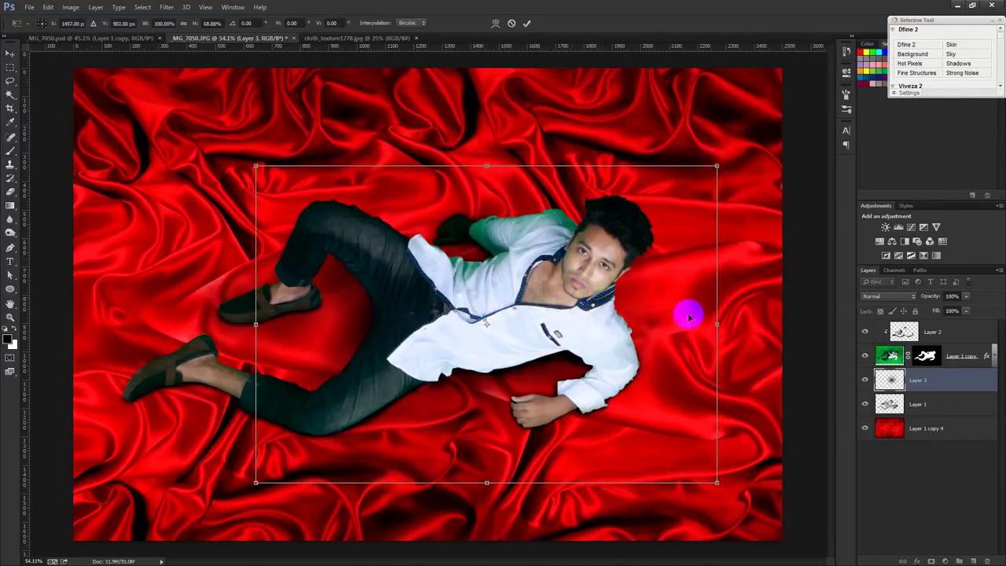
{"action": "left_click_drag", "start_coordinate": [720, 323], "coordinate": [864, 281]}
{"action": "left_click_drag", "start_coordinate": [645, 294], "coordinate": [612, 313]}
{"action": "double_click", "coordinate": [610, 313]}
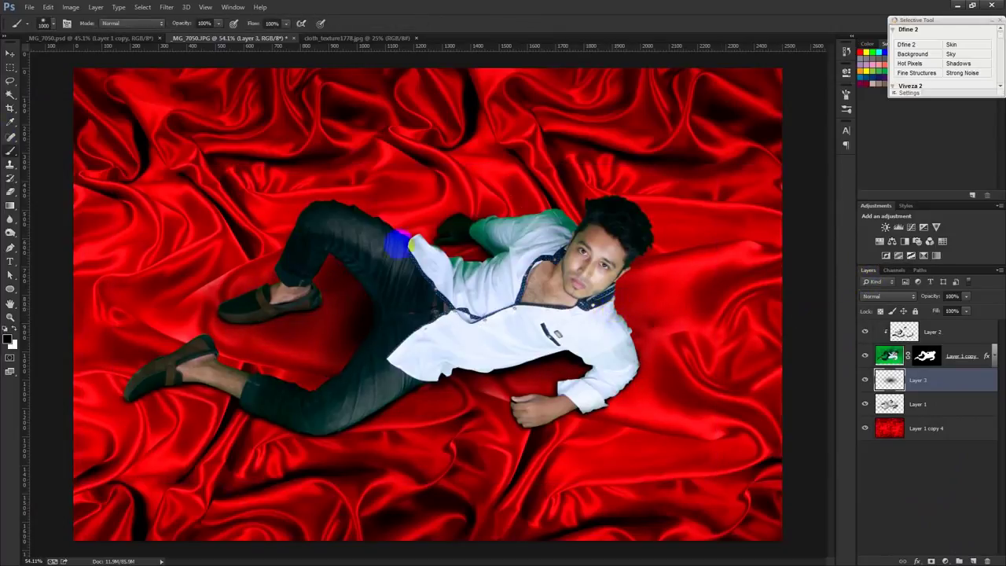
{"action": "left_click", "coordinate": [918, 403]}
{"action": "left_click", "coordinate": [918, 297]}
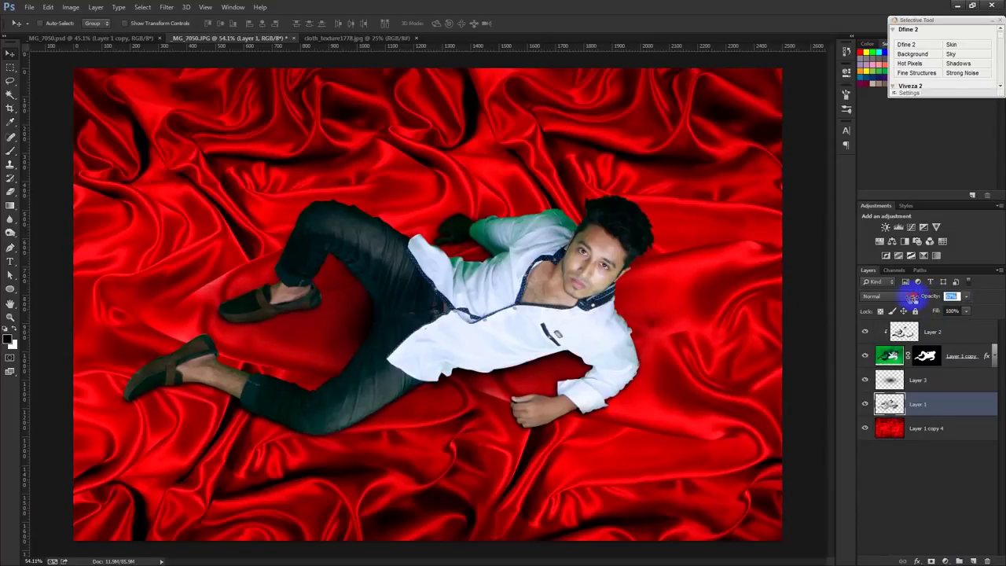
Step: Set Layer 1 to 63% opacity, duplicate it beneath, and Gaussian-blur the copy
{"action": "left_click", "coordinate": [932, 335]}
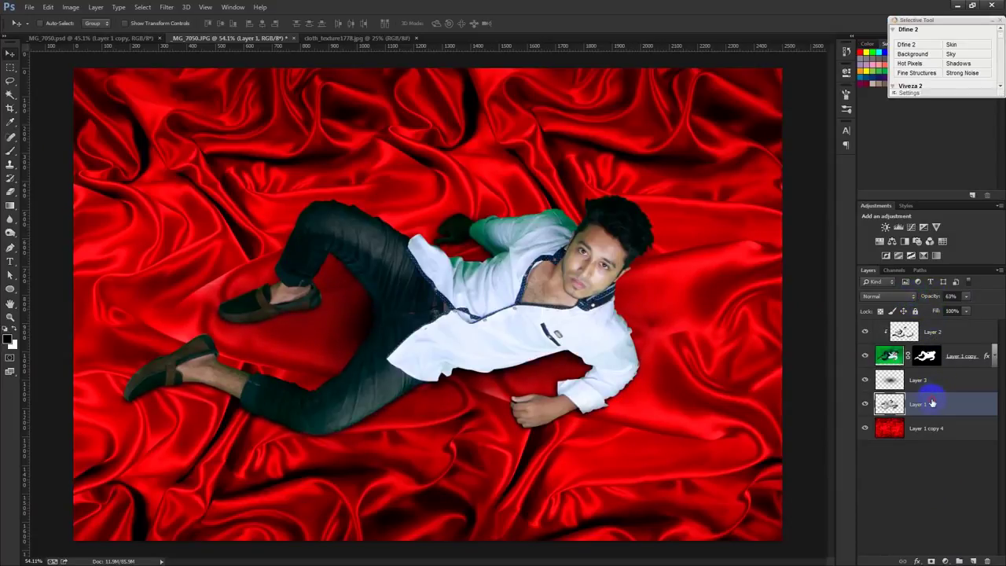
{"action": "key", "text": "ctrl+j"}
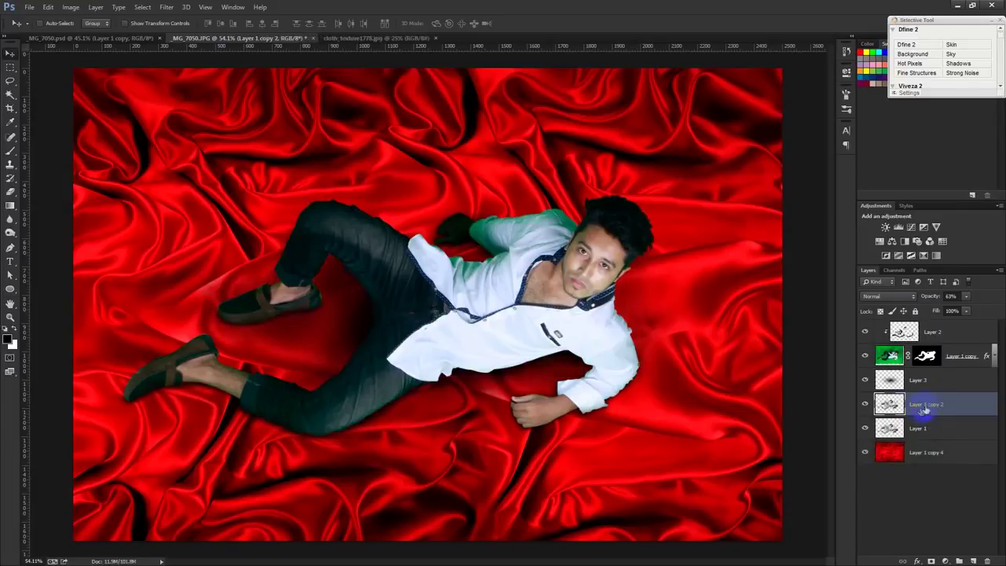
{"action": "left_click_drag", "start_coordinate": [933, 406], "coordinate": [930, 430]}
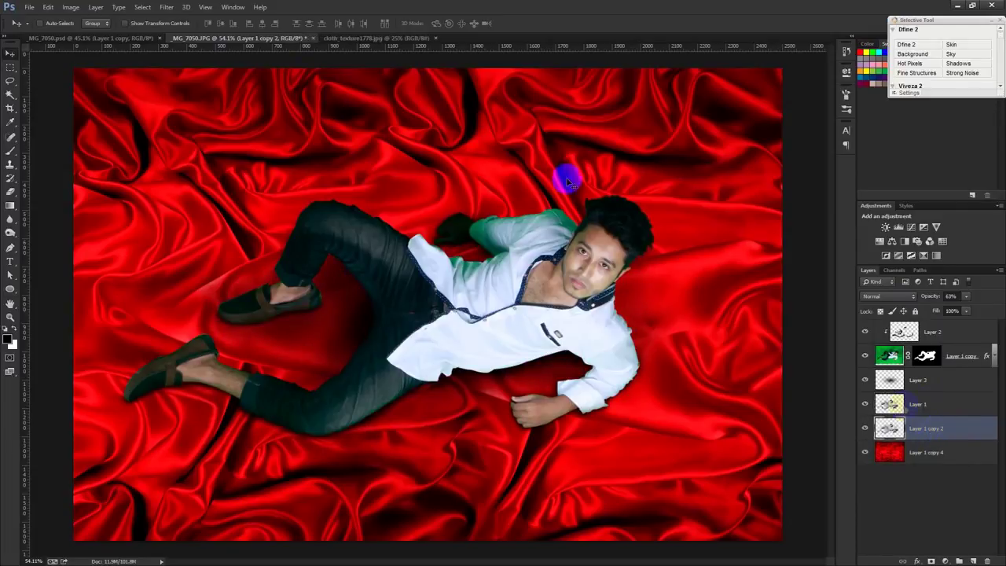
{"action": "left_click", "coordinate": [140, 9]}
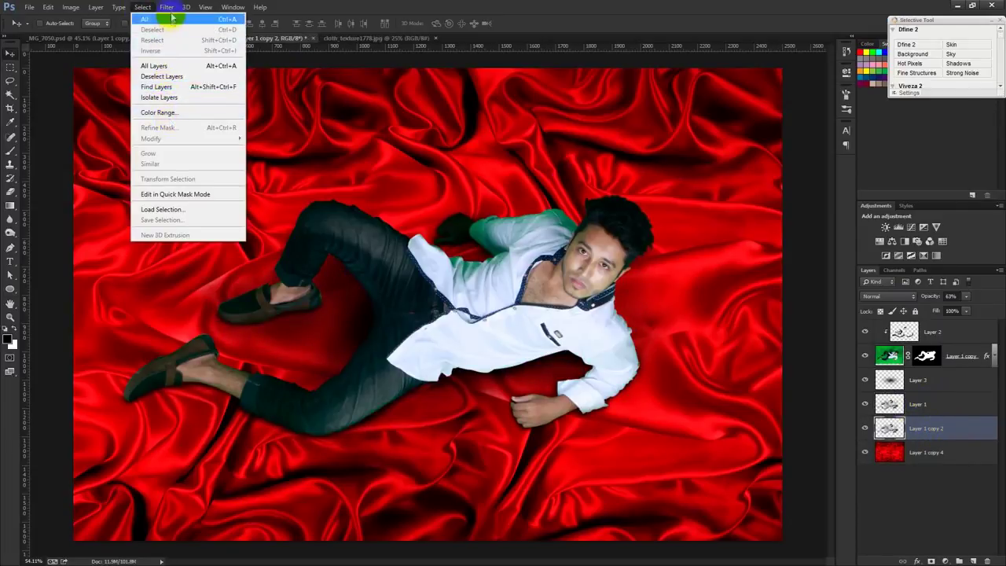
{"action": "mouse_move", "coordinate": [228, 127]}
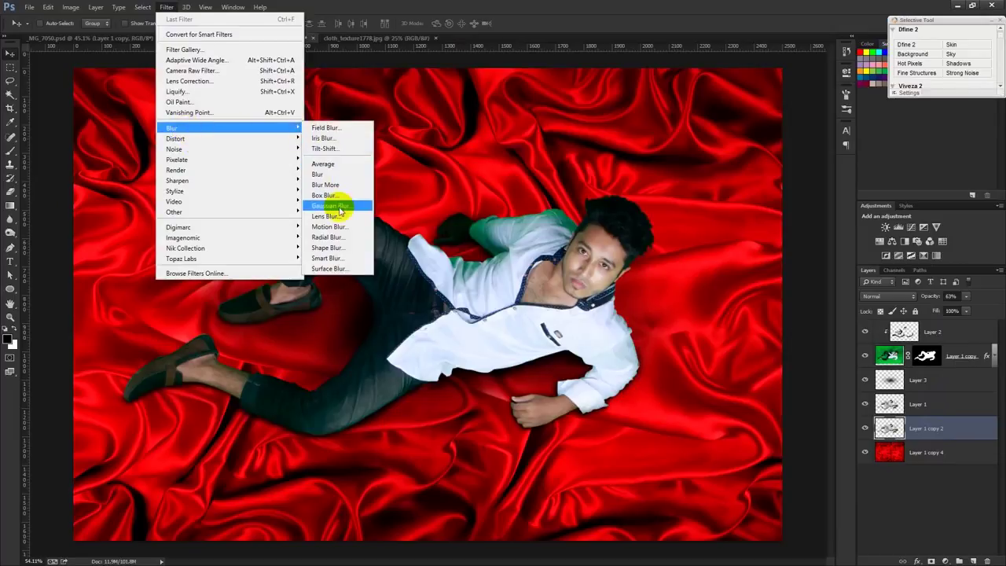
{"action": "left_click", "coordinate": [340, 209]}
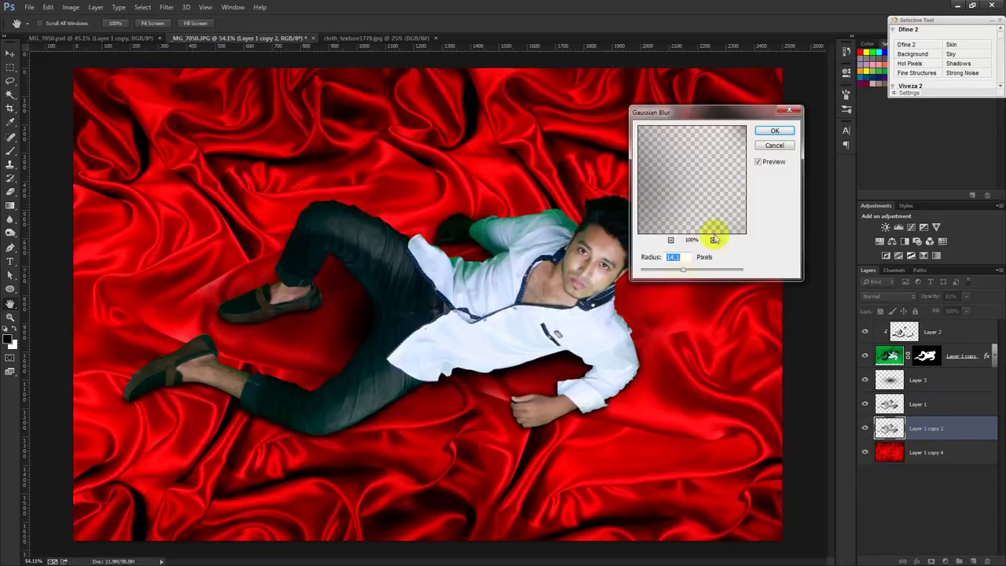
{"action": "left_click", "coordinate": [774, 130]}
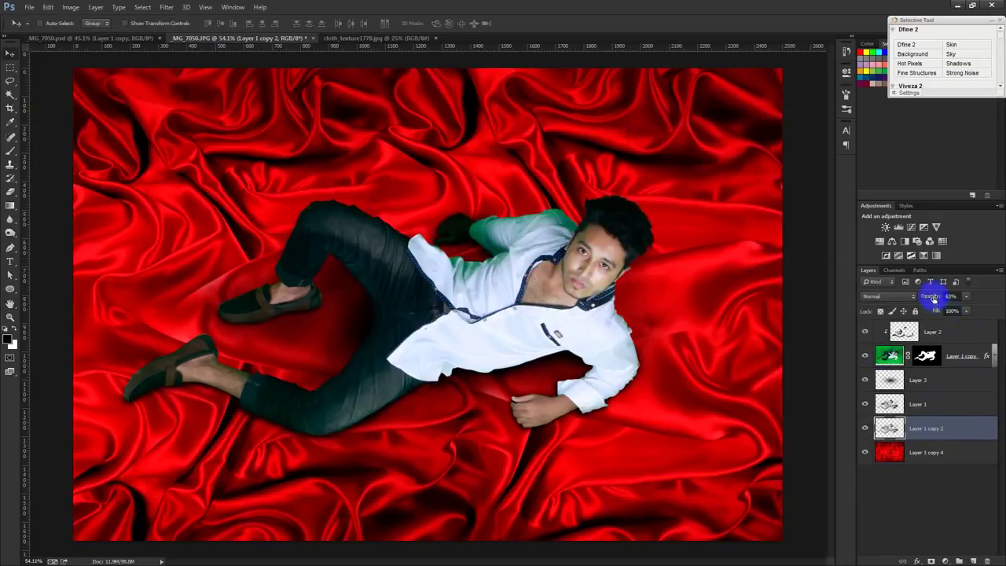
Step: Lower the Layer 3 shadow's opacity and select the man's layers together
{"action": "left_click", "coordinate": [919, 298]}
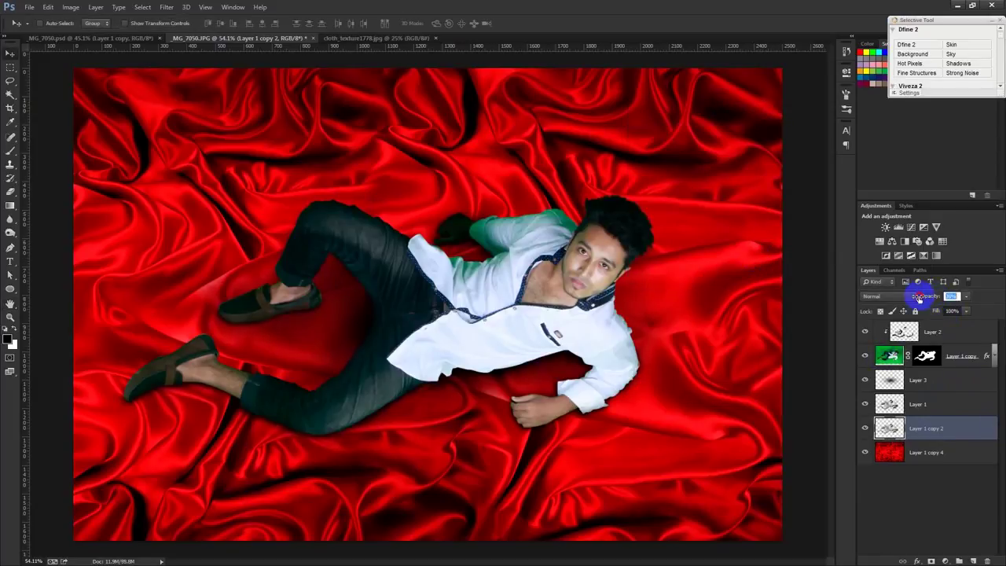
{"action": "left_click", "coordinate": [927, 382]}
{"action": "left_click_drag", "start_coordinate": [919, 299], "coordinate": [909, 298]}
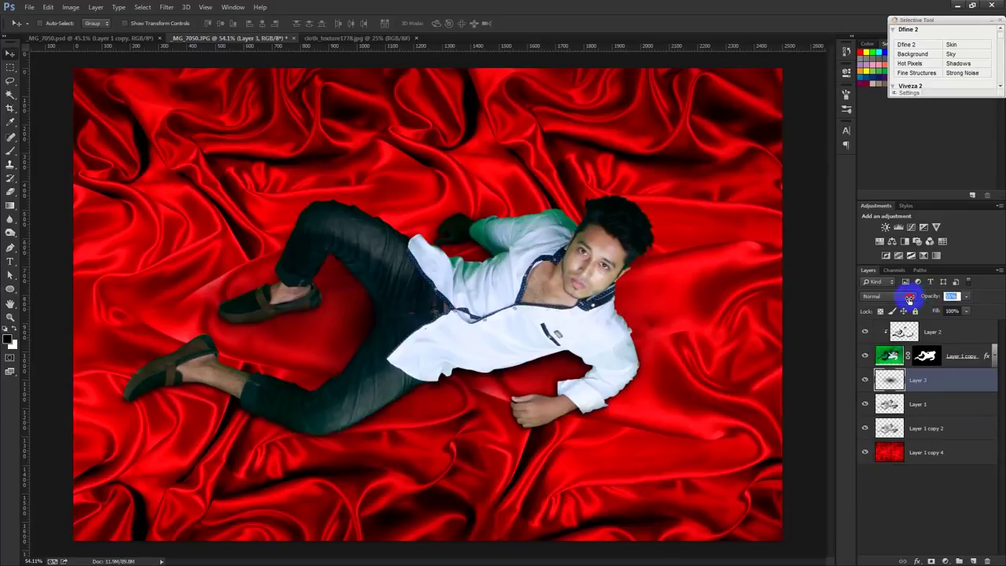
{"action": "left_click", "coordinate": [944, 334]}
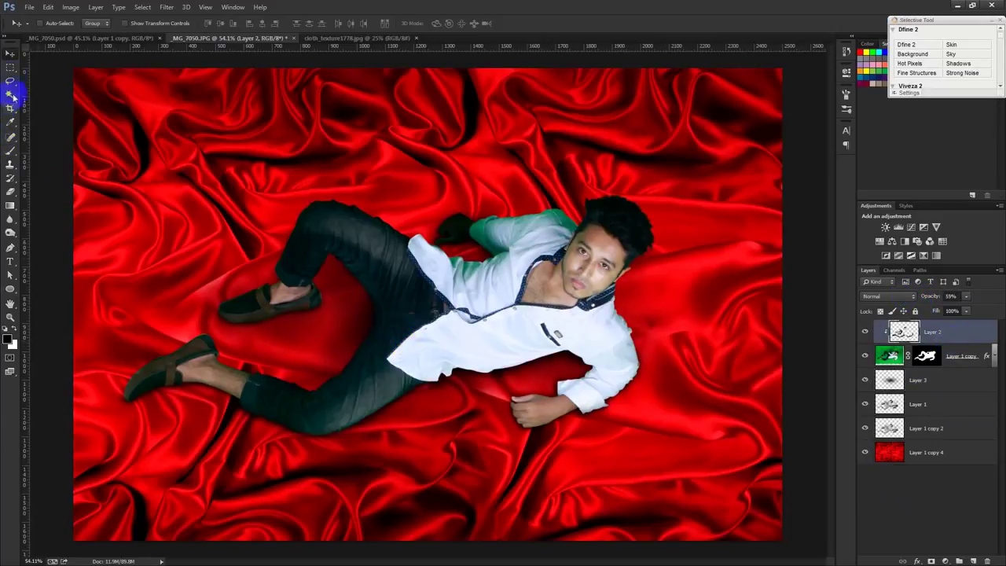
{"action": "left_click", "coordinate": [936, 428], "text": "shift"}
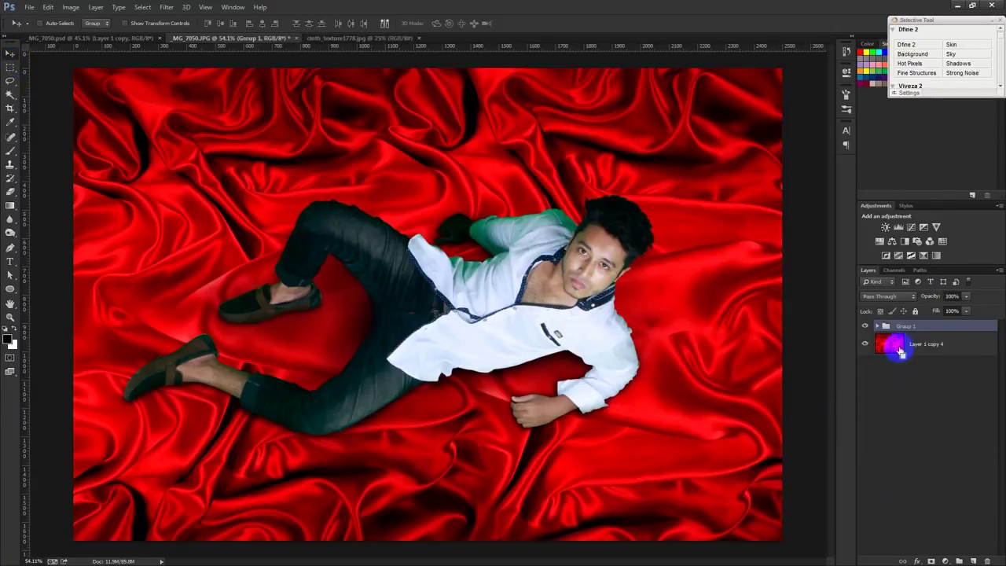
Step: Group Layer 2 through Layer 1 copy 2 with Ctrl+G and name the group 'man'
{"action": "left_click_drag", "start_coordinate": [917, 428], "coordinate": [896, 354]}
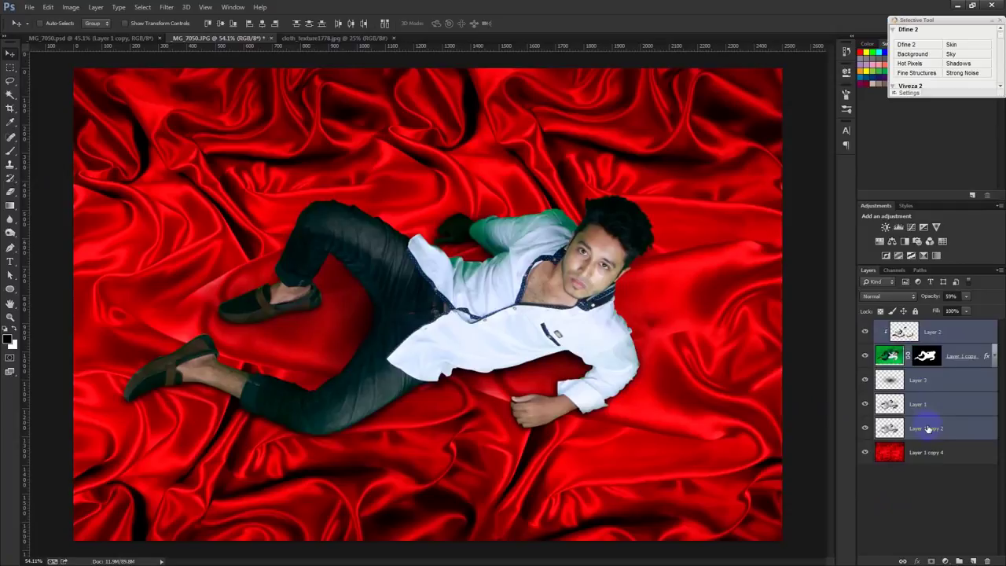
{"action": "key", "text": "ctrl+g"}
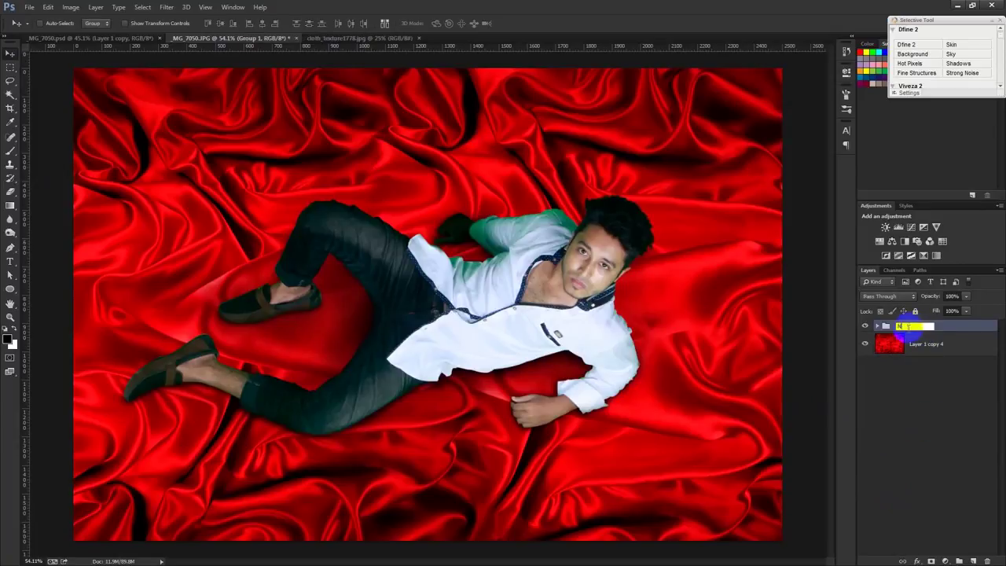
{"action": "left_click", "coordinate": [959, 327]}
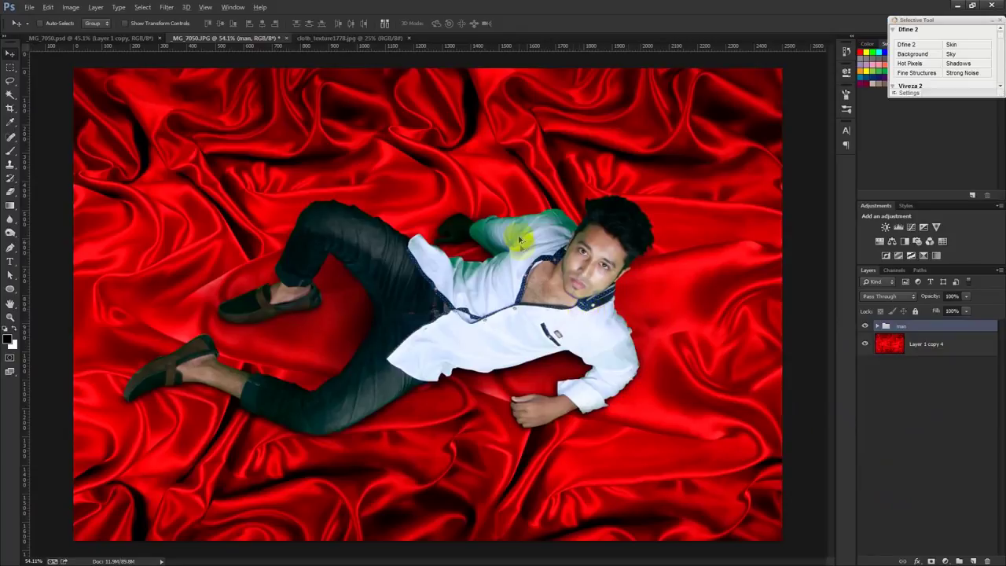
{"action": "scroll", "coordinate": [519, 239], "scroll_direction": "up", "scroll_amount": 2}
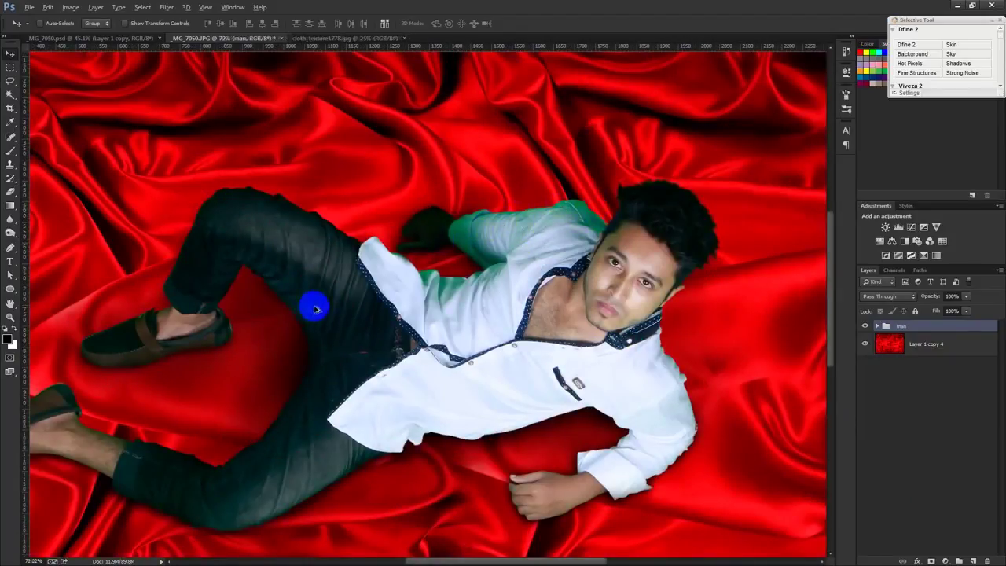
{"action": "scroll", "coordinate": [315, 309], "scroll_direction": "down", "scroll_amount": 2}
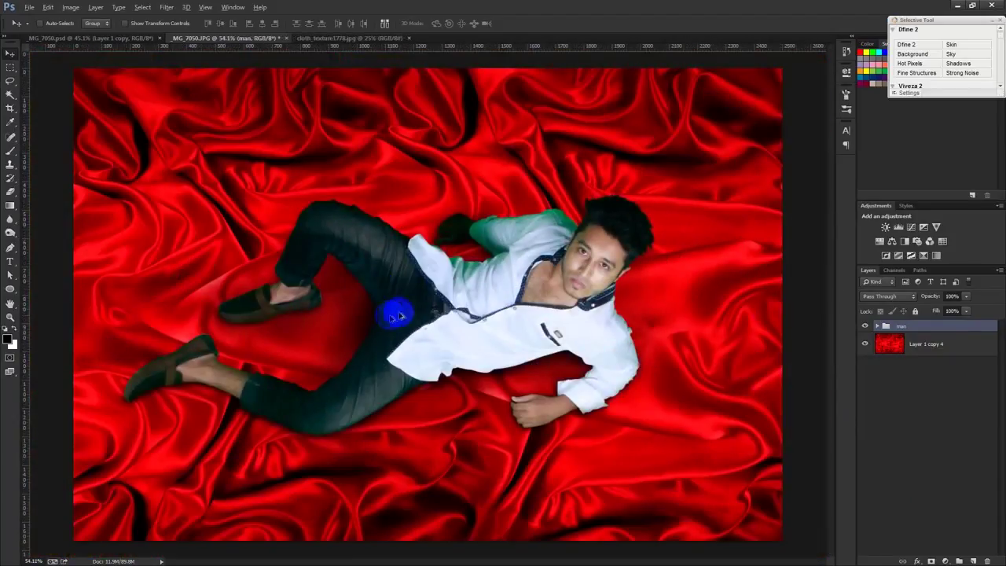
Step: Add a Selective Color adjustment layer, leaving the Reds cyan at 0
{"action": "left_click", "coordinate": [945, 561]}
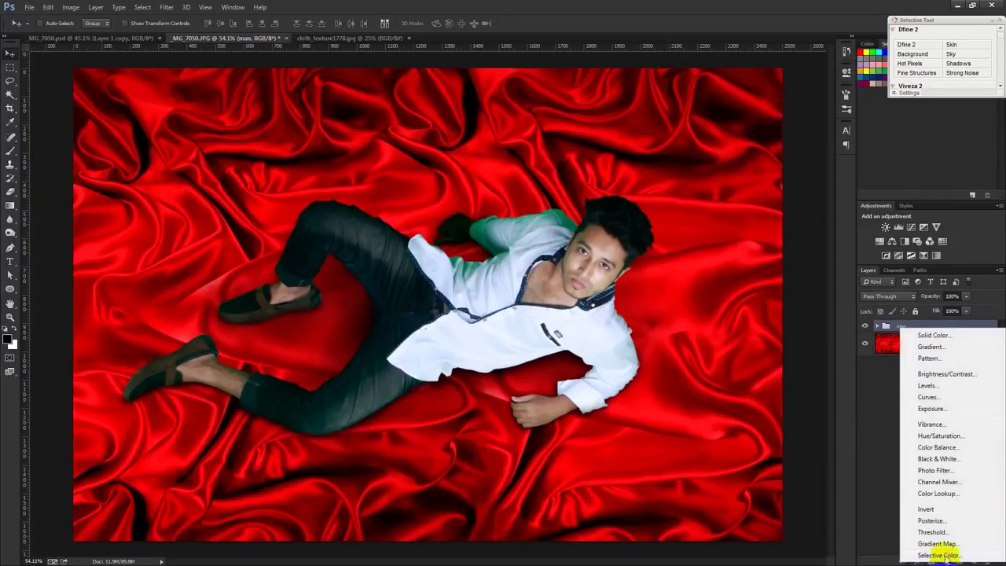
{"action": "left_click", "coordinate": [940, 556]}
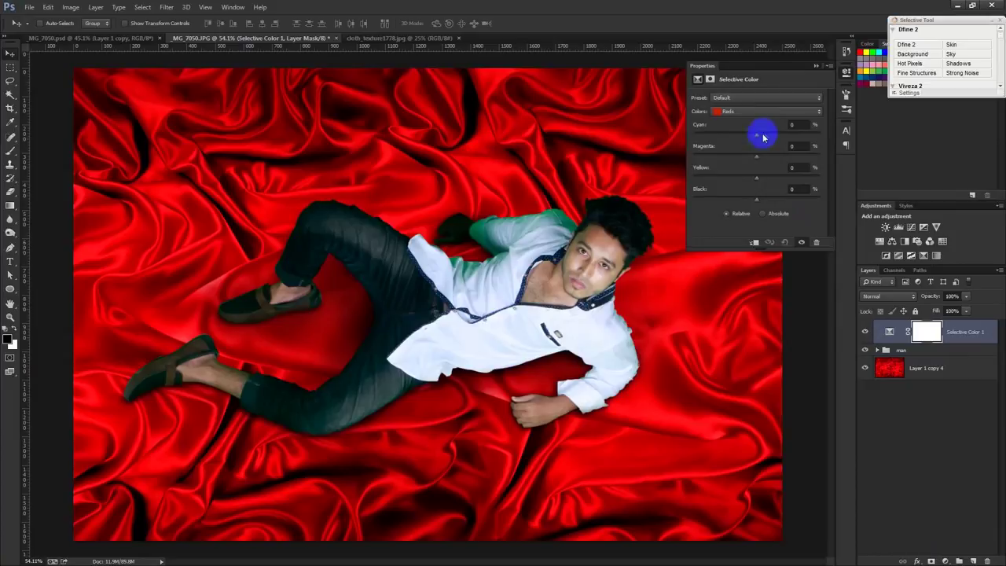
{"action": "left_click_drag", "start_coordinate": [756, 139], "coordinate": [760, 145]}
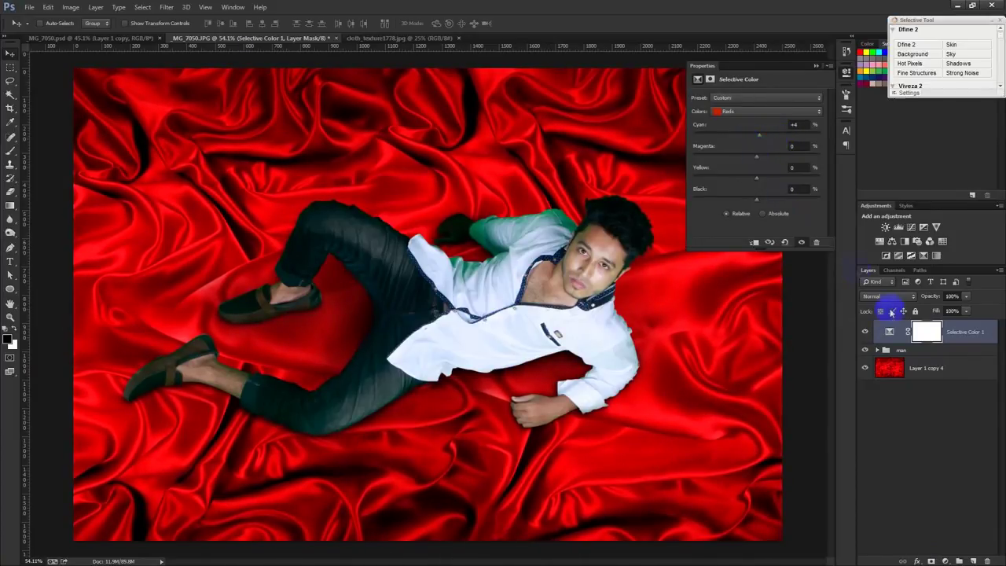
{"action": "left_click_drag", "start_coordinate": [805, 125], "coordinate": [763, 129]}
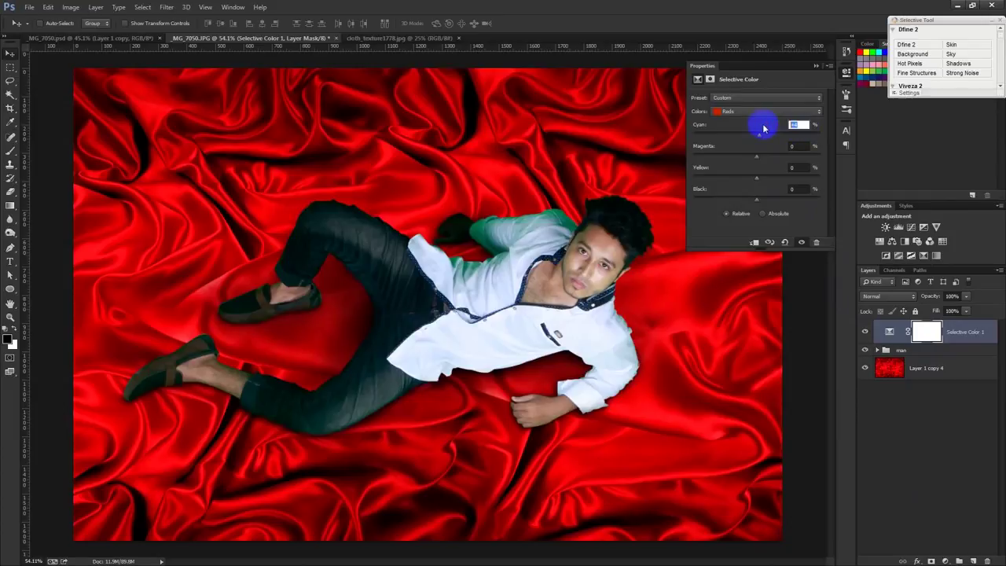
{"action": "type", "text": "0"}
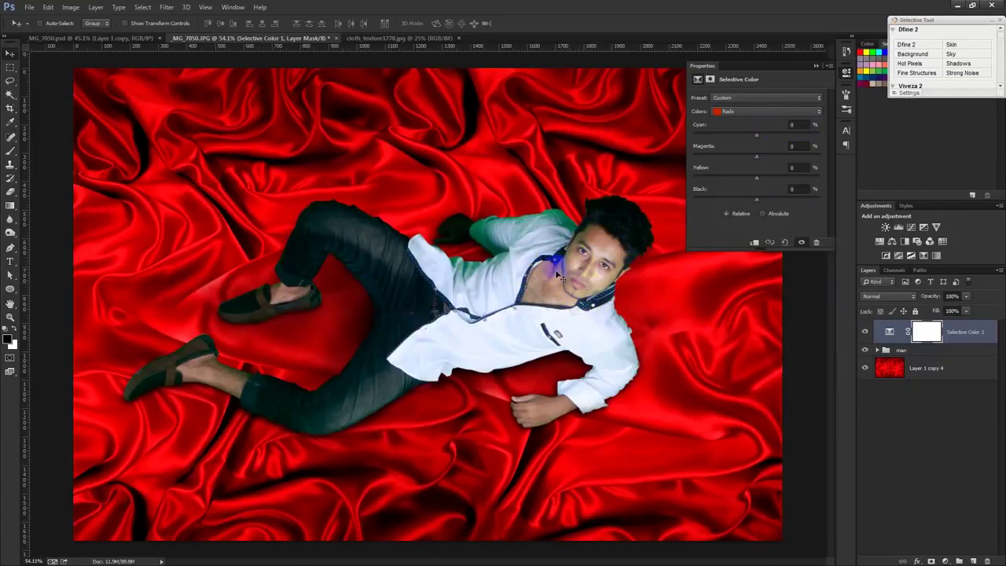
{"action": "scroll", "coordinate": [563, 278], "scroll_direction": "up", "scroll_amount": 1}
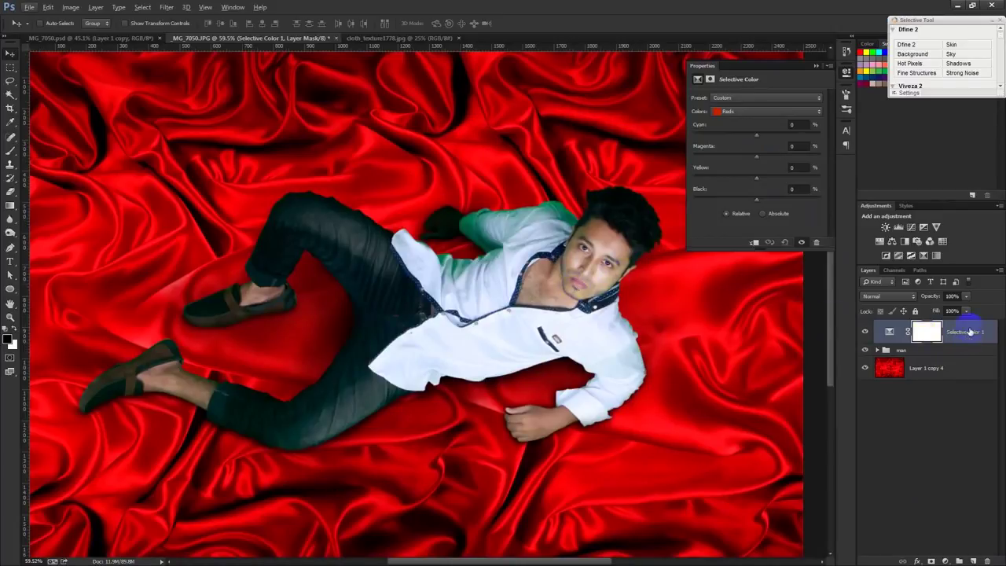
Step: Clip Selective Color to the man group; set Greens Cyan -100, Yellow -100, Magenta +100
{"action": "right_click", "coordinate": [971, 333]}
{"action": "left_click", "coordinate": [873, 277]}
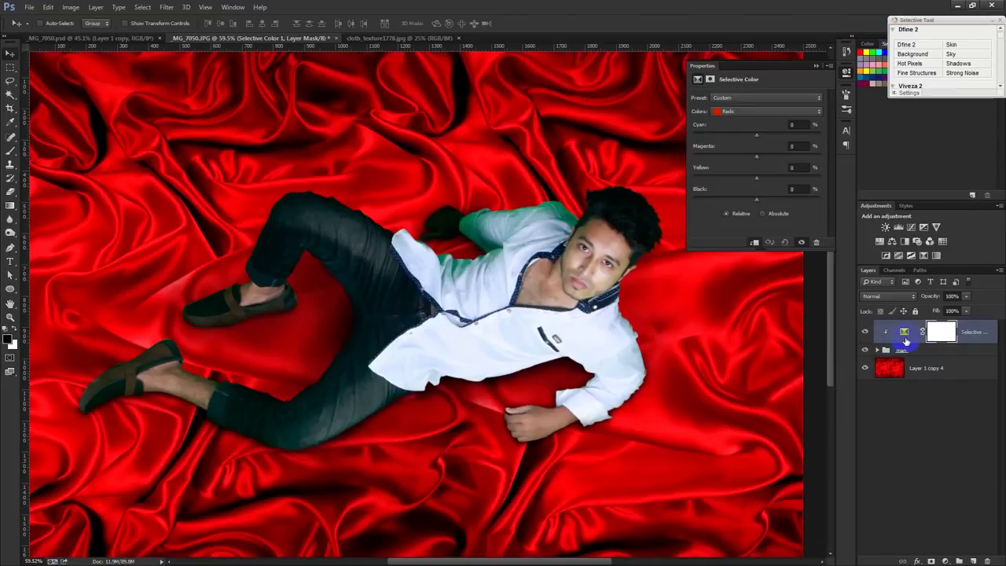
{"action": "left_click", "coordinate": [751, 110]}
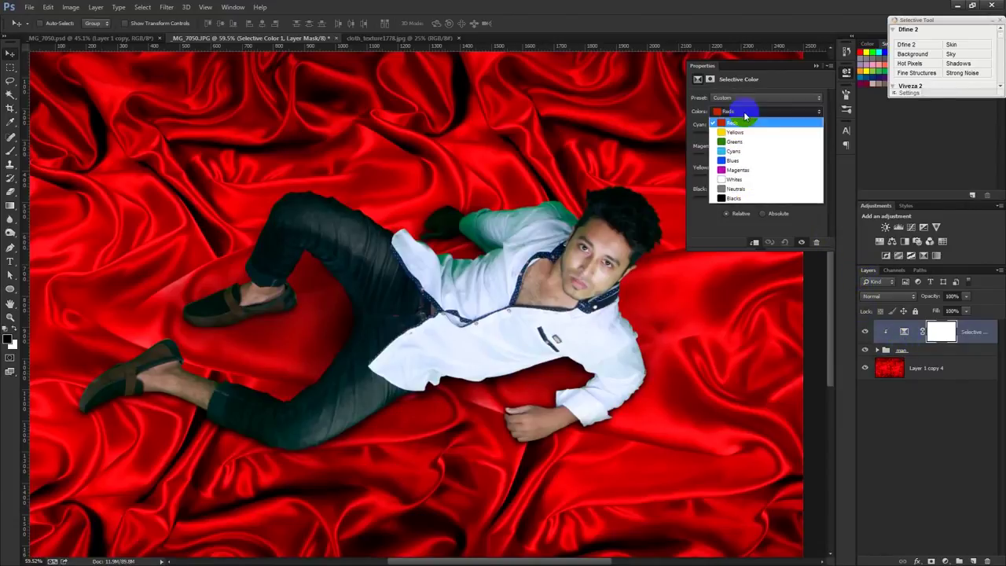
{"action": "left_click", "coordinate": [738, 142]}
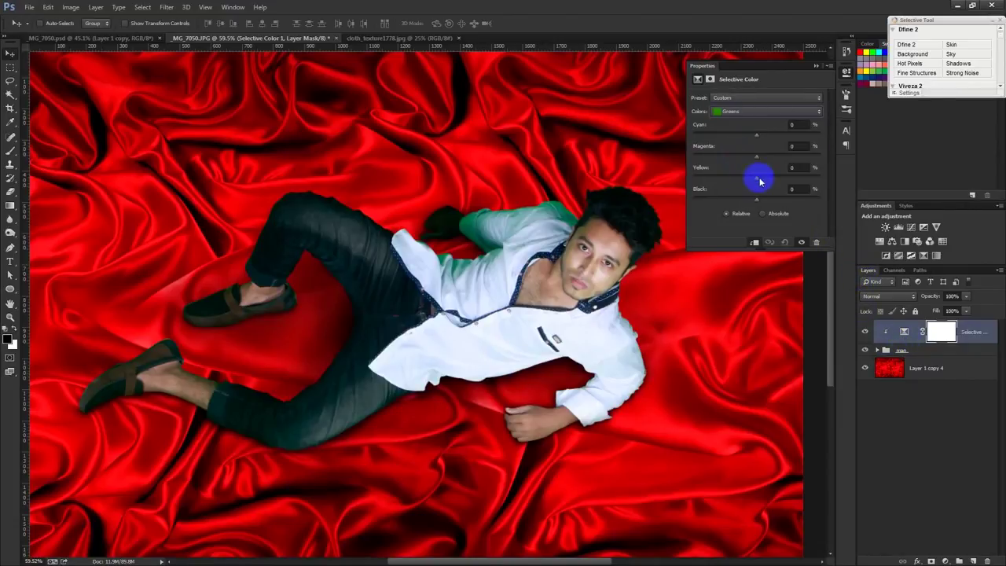
{"action": "left_click_drag", "start_coordinate": [756, 181], "coordinate": [690, 182]}
{"action": "left_click_drag", "start_coordinate": [756, 135], "coordinate": [656, 135]}
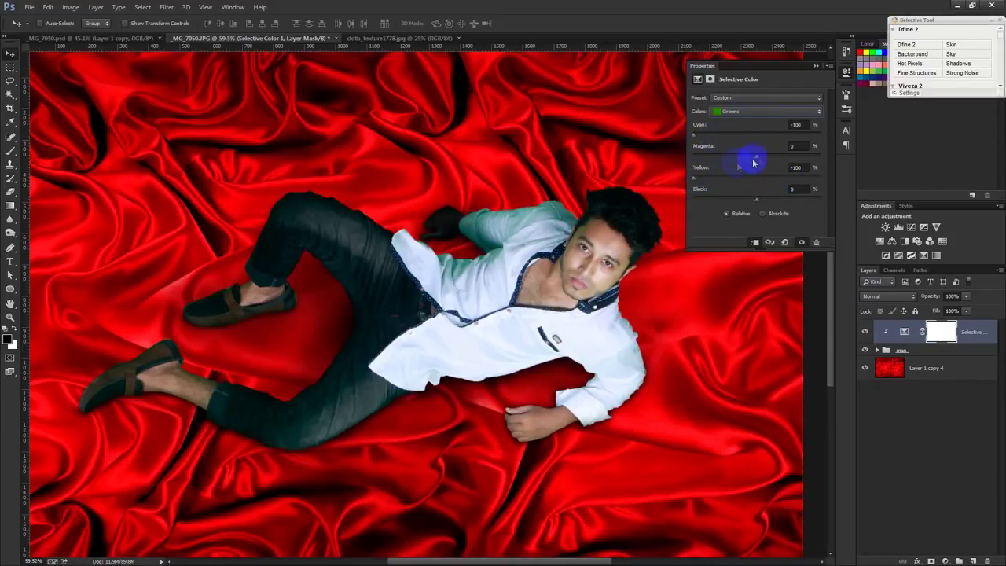
{"action": "left_click_drag", "start_coordinate": [741, 156], "coordinate": [824, 159]}
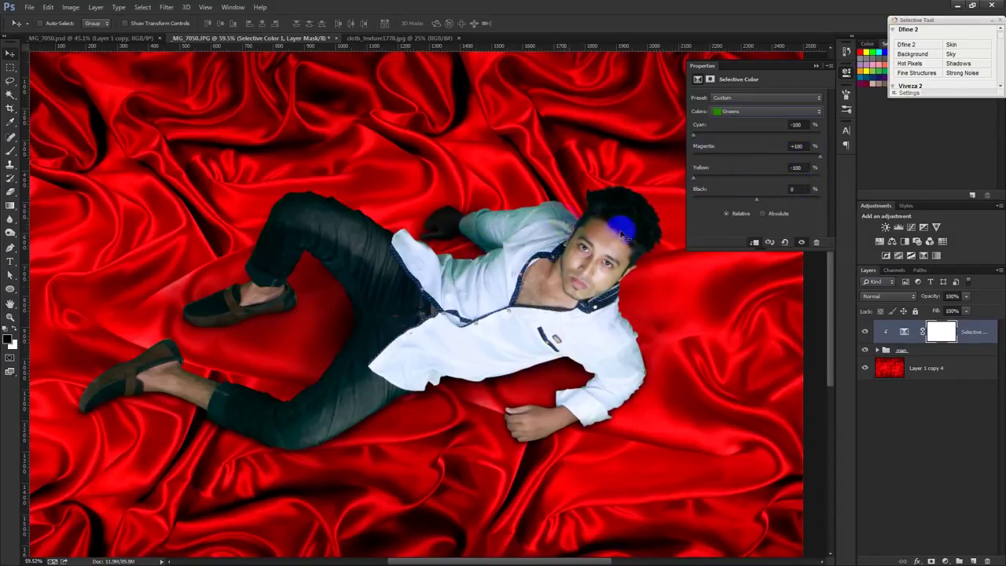
Step: Toggle the adjustment off and on, zoomed in, to compare the sleeve's green cast
{"action": "left_click", "coordinate": [865, 331]}
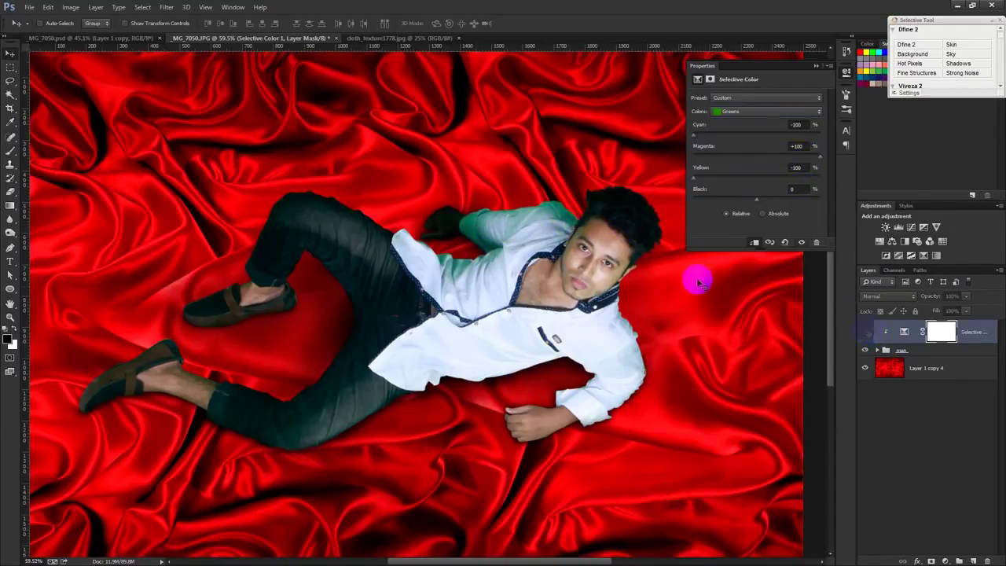
{"action": "mouse_move", "coordinate": [605, 173]}
{"action": "left_mouse_down"}
{"action": "mouse_move", "coordinate": [515, 240]}
{"action": "mouse_move", "coordinate": [576, 230]}
{"action": "left_mouse_up"}
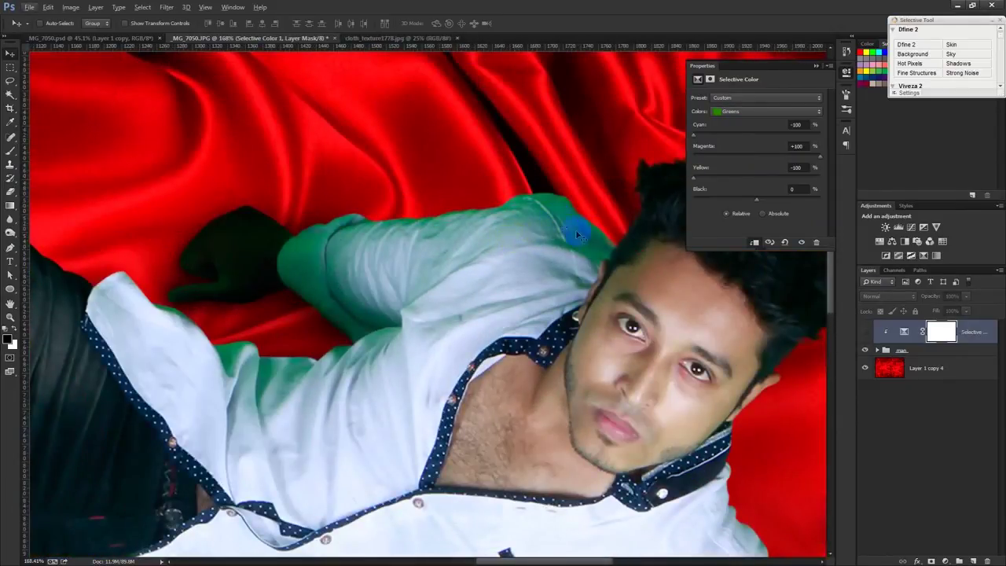
{"action": "left_click", "coordinate": [865, 332]}
{"action": "left_click", "coordinate": [865, 332]}
{"action": "scroll", "coordinate": [698, 294], "scroll_direction": "down", "scroll_amount": 2}
{"action": "left_click", "coordinate": [725, 115]}
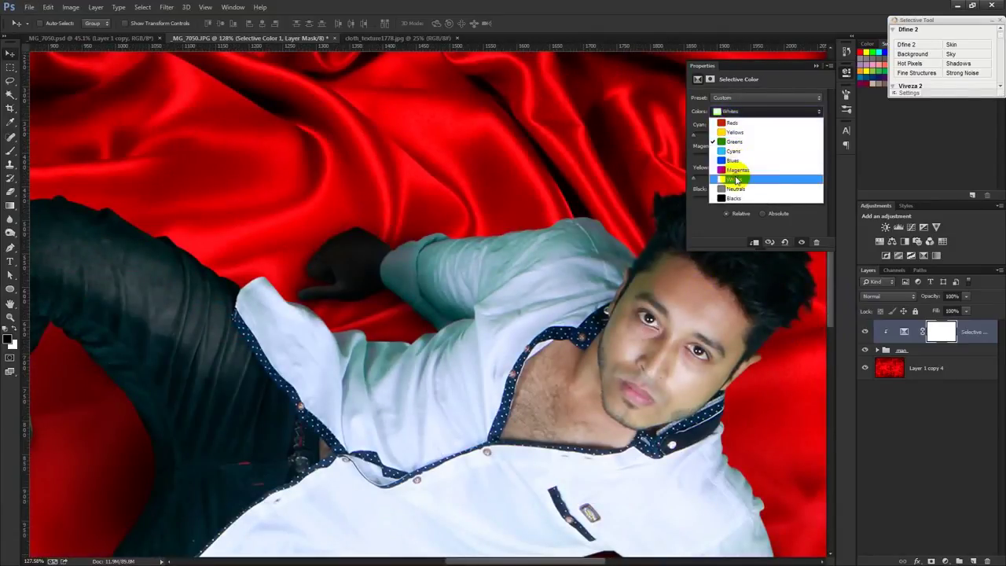
Step: Set the Whites range to Cyan -75, Magenta +17, Yellow -47, Black +9 for a pinkish shirt
{"action": "left_click", "coordinate": [736, 180]}
{"action": "mouse_move", "coordinate": [757, 139]}
{"action": "left_mouse_down"}
{"action": "mouse_move", "coordinate": [737, 138]}
{"action": "mouse_move", "coordinate": [791, 139]}
{"action": "mouse_move", "coordinate": [710, 146]}
{"action": "left_mouse_up"}
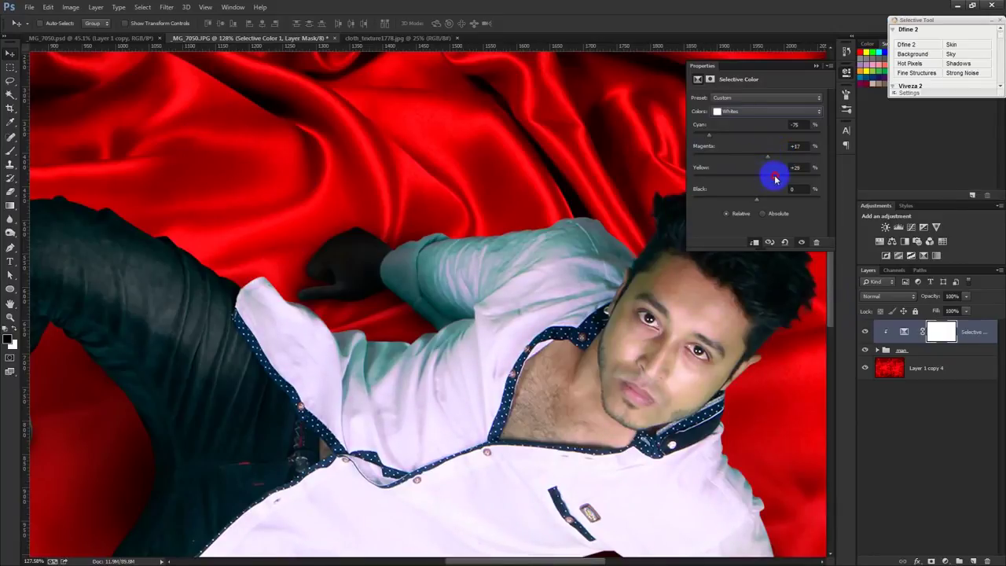
{"action": "mouse_move", "coordinate": [757, 181]}
{"action": "left_mouse_down"}
{"action": "mouse_move", "coordinate": [728, 180]}
{"action": "mouse_move", "coordinate": [770, 199]}
{"action": "mouse_move", "coordinate": [750, 201]}
{"action": "left_mouse_up"}
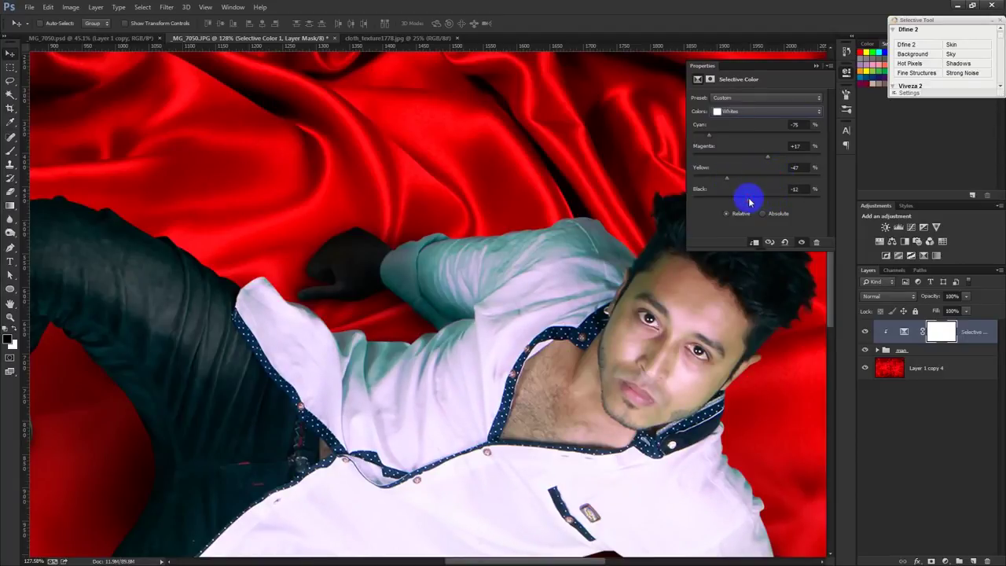
Step: In the Cyans range, set Cyan -100 and add magenta
{"action": "left_click", "coordinate": [757, 110]}
{"action": "left_click", "coordinate": [743, 151]}
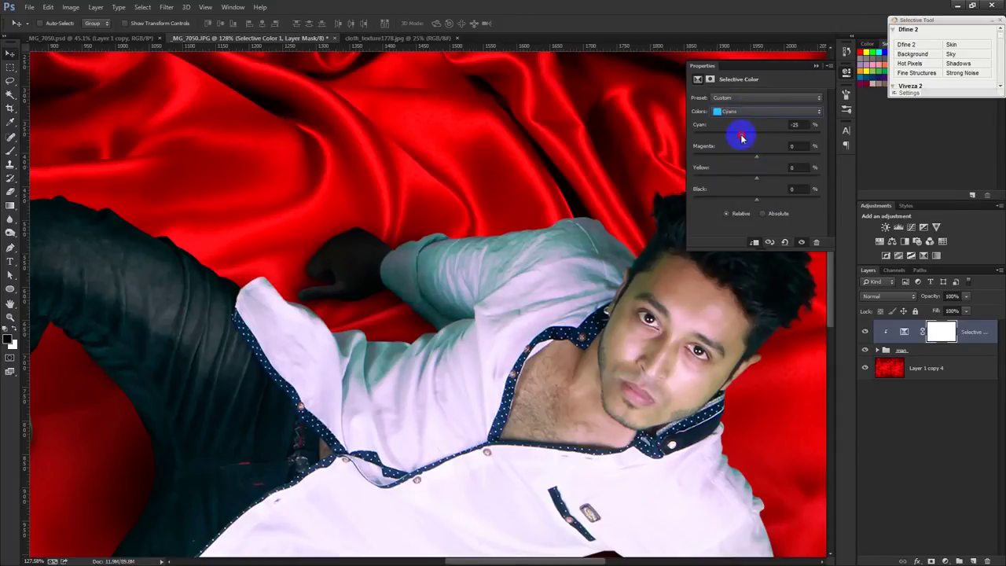
{"action": "left_click_drag", "start_coordinate": [757, 139], "coordinate": [691, 142]}
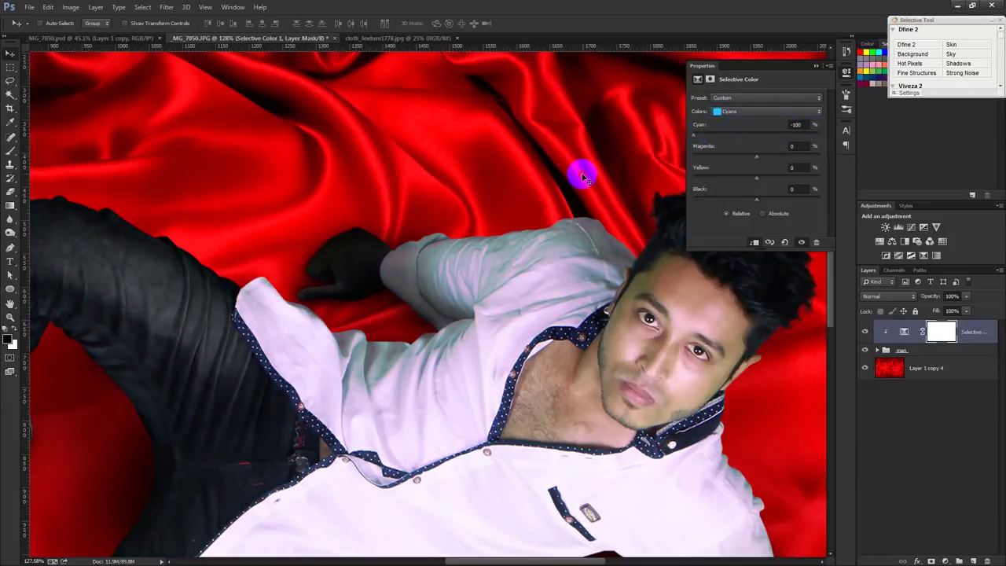
{"action": "scroll", "coordinate": [582, 173], "scroll_direction": "down", "scroll_amount": 3}
{"action": "scroll", "coordinate": [582, 173], "scroll_direction": "down", "scroll_amount": 2}
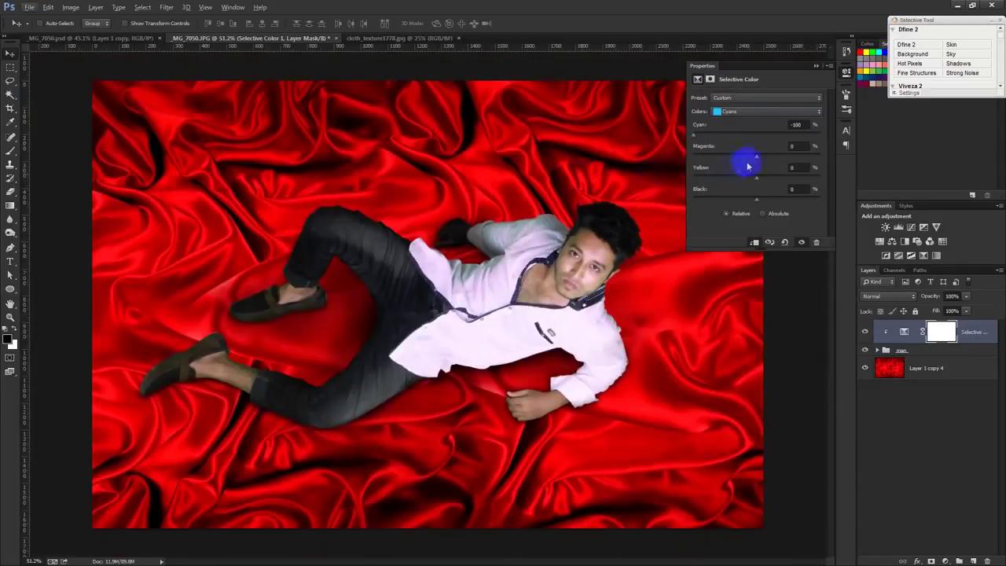
{"action": "mouse_move", "coordinate": [758, 157]}
{"action": "left_mouse_down"}
{"action": "mouse_move", "coordinate": [783, 159]}
{"action": "mouse_move", "coordinate": [722, 161]}
{"action": "mouse_move", "coordinate": [775, 167]}
{"action": "mouse_move", "coordinate": [775, 175]}
{"action": "mouse_move", "coordinate": [721, 175]}
{"action": "mouse_move", "coordinate": [796, 180]}
{"action": "mouse_move", "coordinate": [663, 182]}
{"action": "mouse_move", "coordinate": [813, 189]}
{"action": "mouse_move", "coordinate": [782, 185]}
{"action": "mouse_move", "coordinate": [742, 197]}
{"action": "mouse_move", "coordinate": [810, 199]}
{"action": "left_mouse_up"}
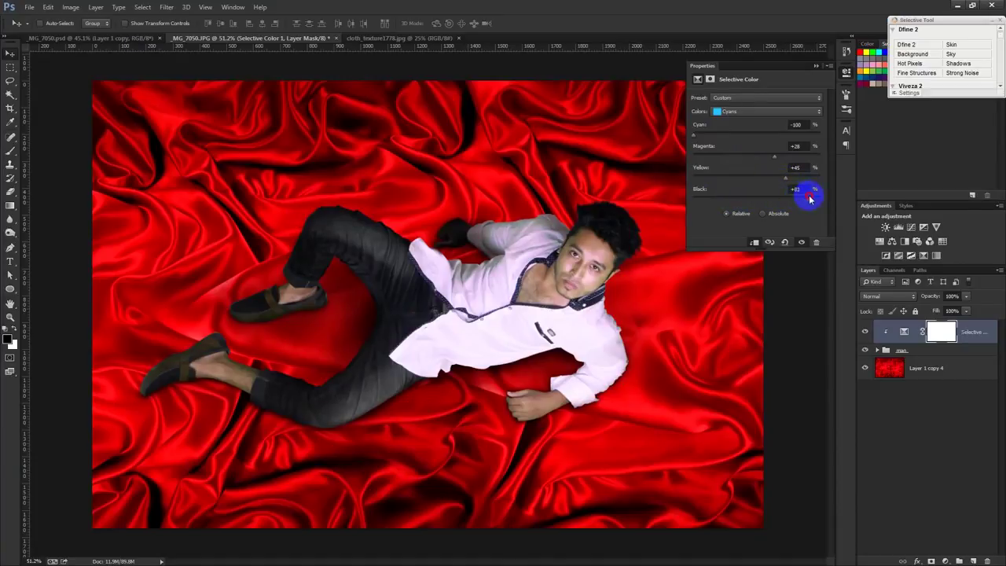
Step: Set the Neutrals range to Black +10 with slightly less yellow and cyan, then close Properties
{"action": "left_click", "coordinate": [743, 111]}
{"action": "left_click", "coordinate": [756, 196]}
{"action": "left_click_drag", "start_coordinate": [759, 203], "coordinate": [760, 200]}
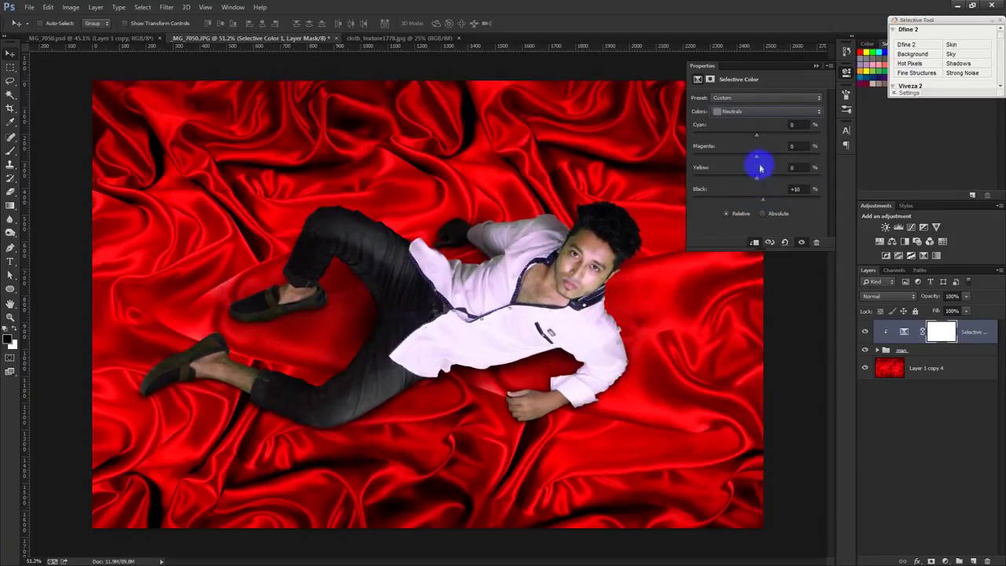
{"action": "mouse_move", "coordinate": [775, 176]}
{"action": "left_mouse_down"}
{"action": "mouse_move", "coordinate": [756, 182]}
{"action": "mouse_move", "coordinate": [773, 157]}
{"action": "mouse_move", "coordinate": [763, 161]}
{"action": "left_mouse_up"}
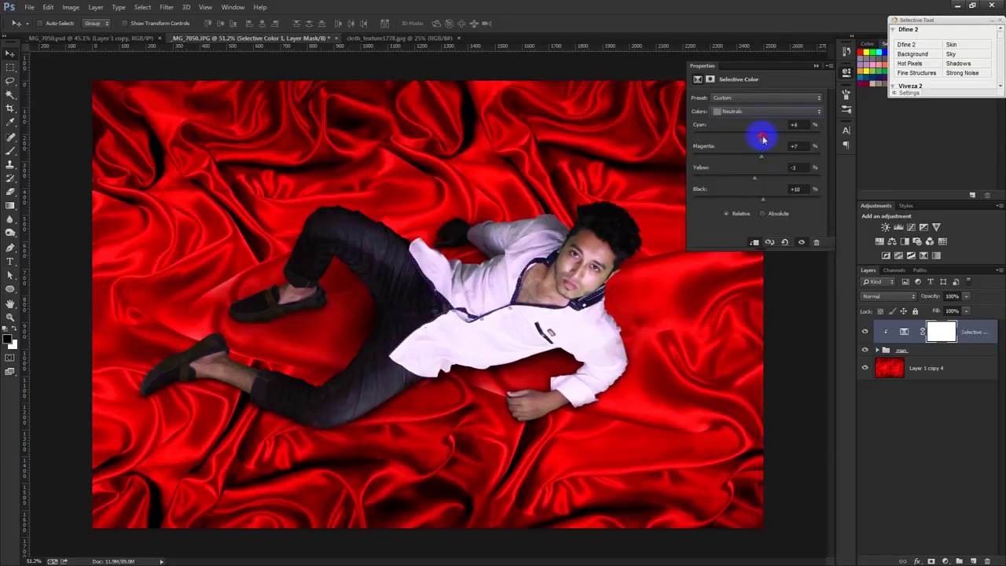
{"action": "left_click_drag", "start_coordinate": [760, 139], "coordinate": [749, 139]}
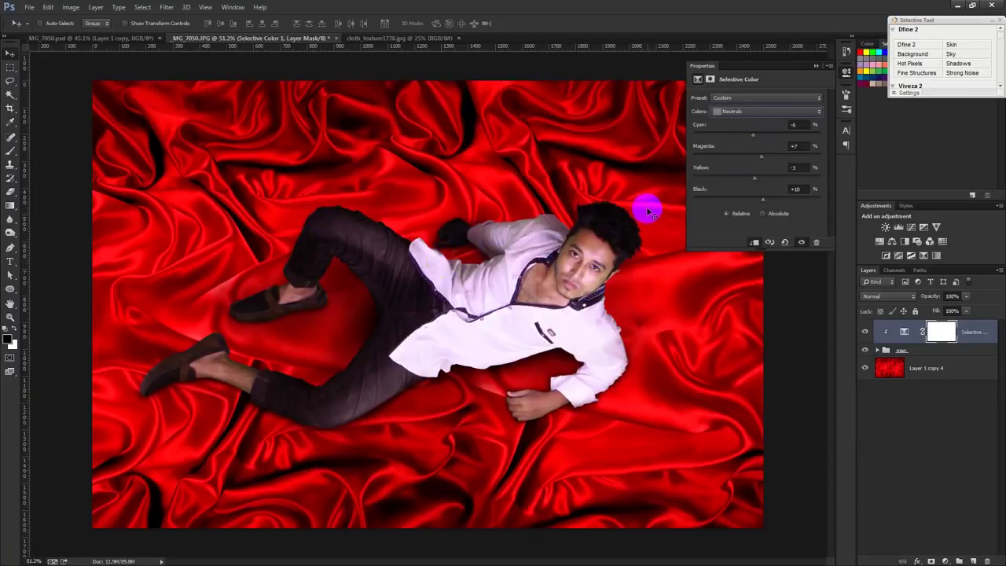
{"action": "left_click", "coordinate": [816, 67]}
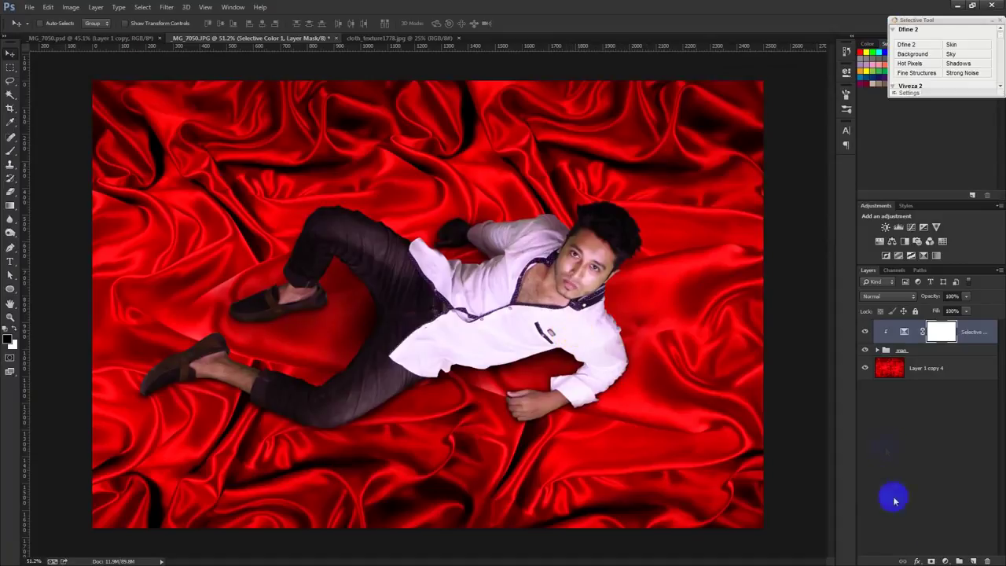
Step: Duplicate the satin background layer and scale, reposition and tilt the copy
{"action": "left_click", "coordinate": [928, 368]}
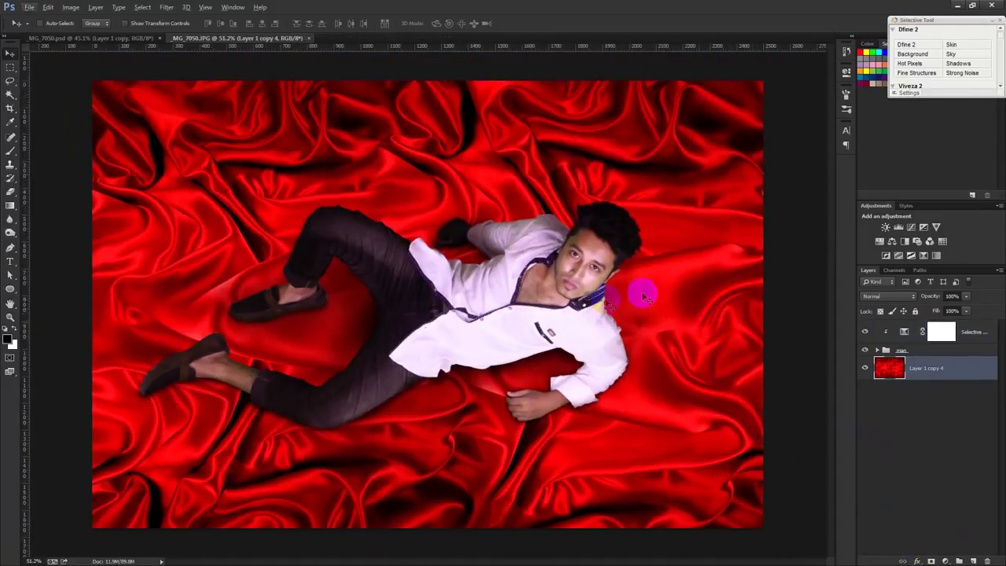
{"action": "left_click", "coordinate": [891, 372]}
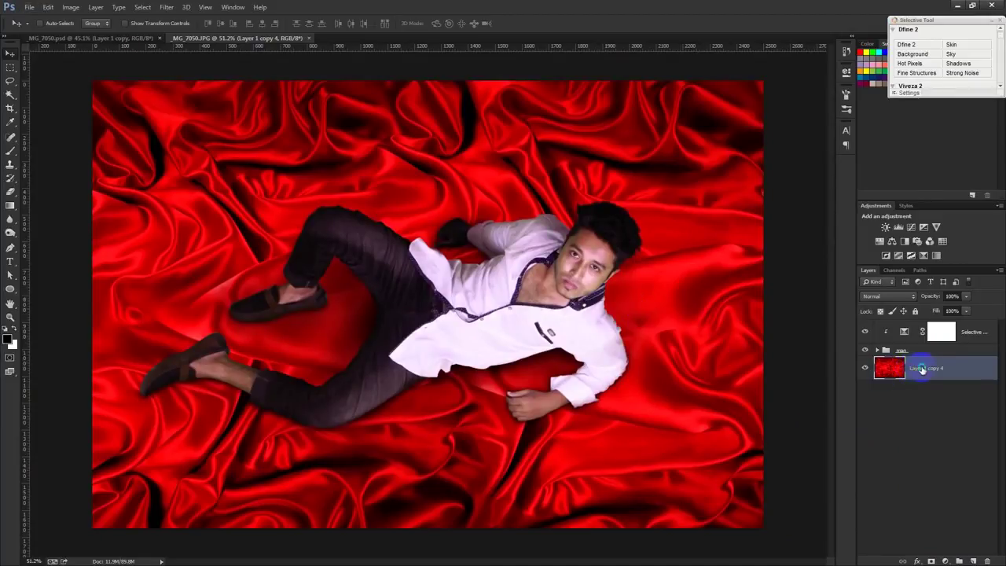
{"action": "right_click", "coordinate": [922, 369]}
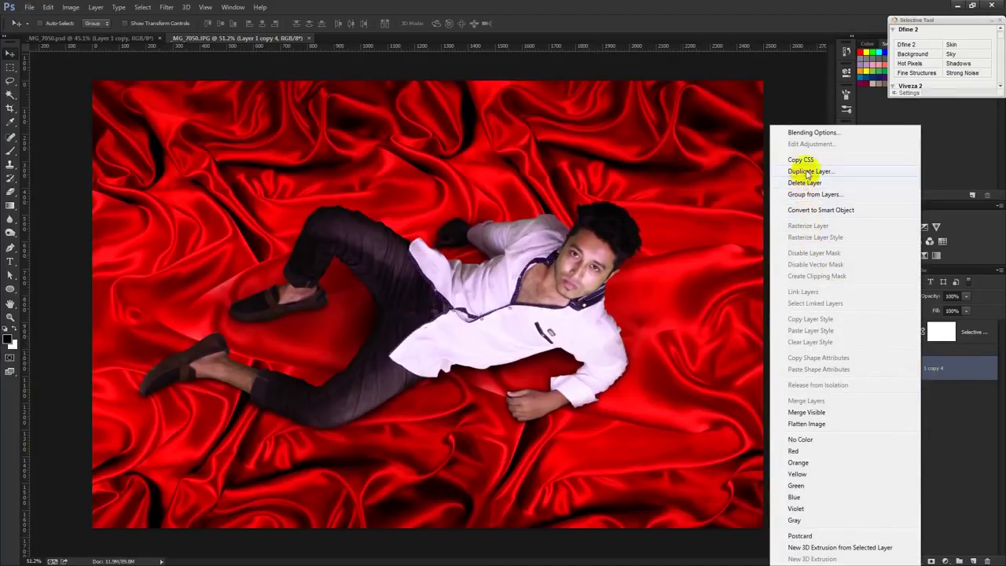
{"action": "left_click", "coordinate": [807, 171]}
{"action": "left_click", "coordinate": [595, 173]}
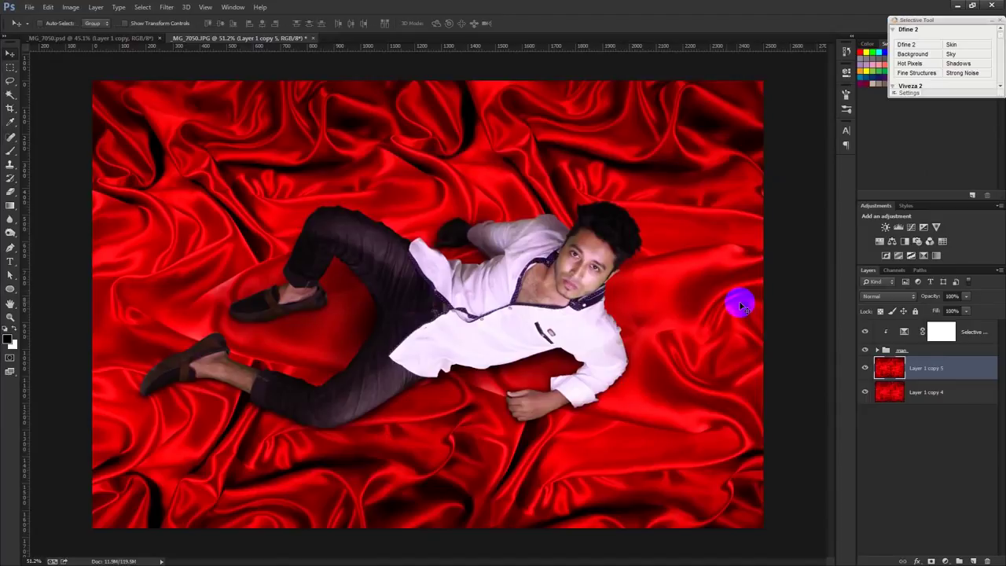
{"action": "key", "text": "ctrl+t"}
{"action": "left_click_drag", "start_coordinate": [146, 26], "coordinate": [127, 39]}
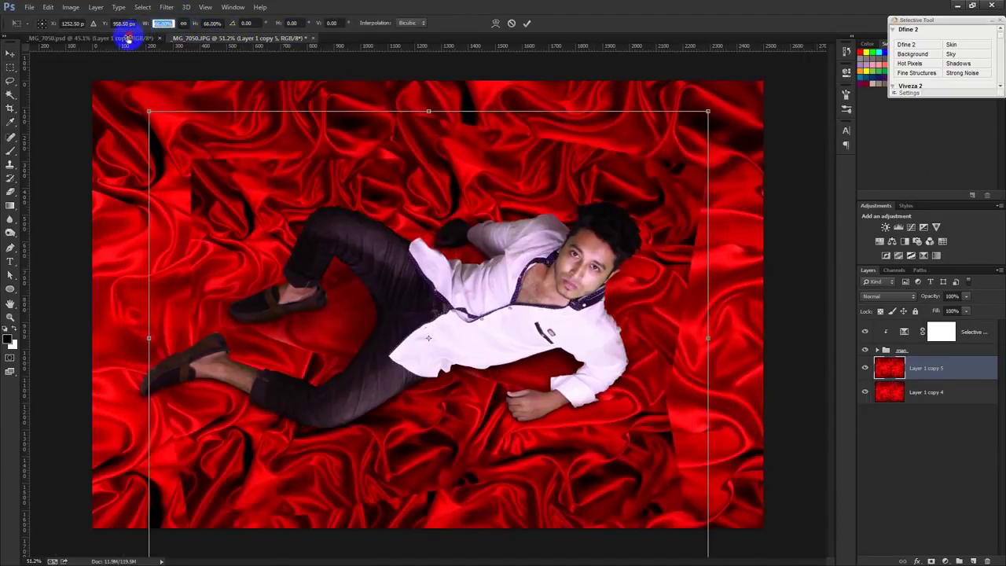
{"action": "left_click_drag", "start_coordinate": [227, 134], "coordinate": [460, 252]}
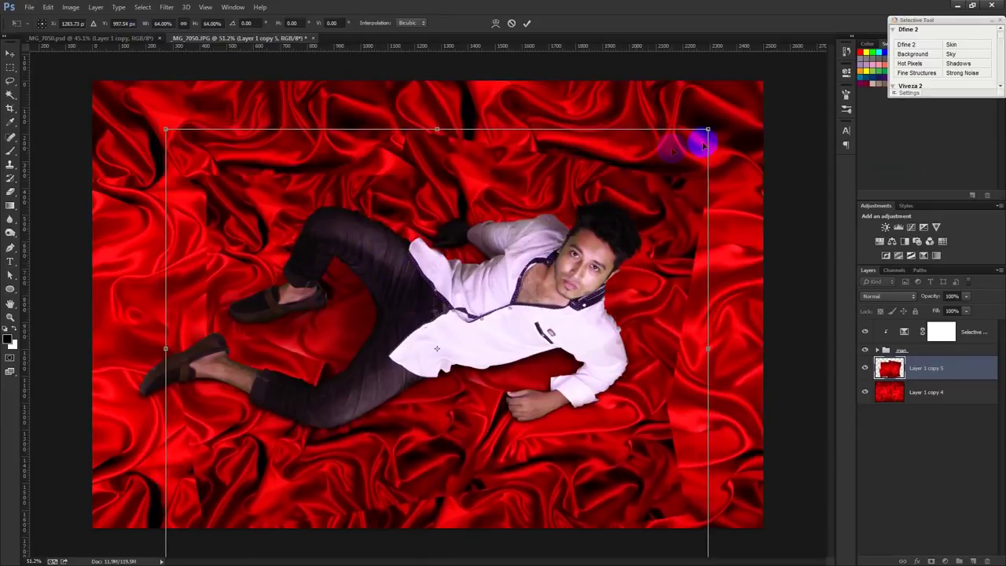
{"action": "mouse_move", "coordinate": [722, 129]}
{"action": "left_mouse_down"}
{"action": "mouse_move", "coordinate": [748, 123]}
{"action": "mouse_move", "coordinate": [705, 263]}
{"action": "left_mouse_up"}
{"action": "key", "text": "Return"}
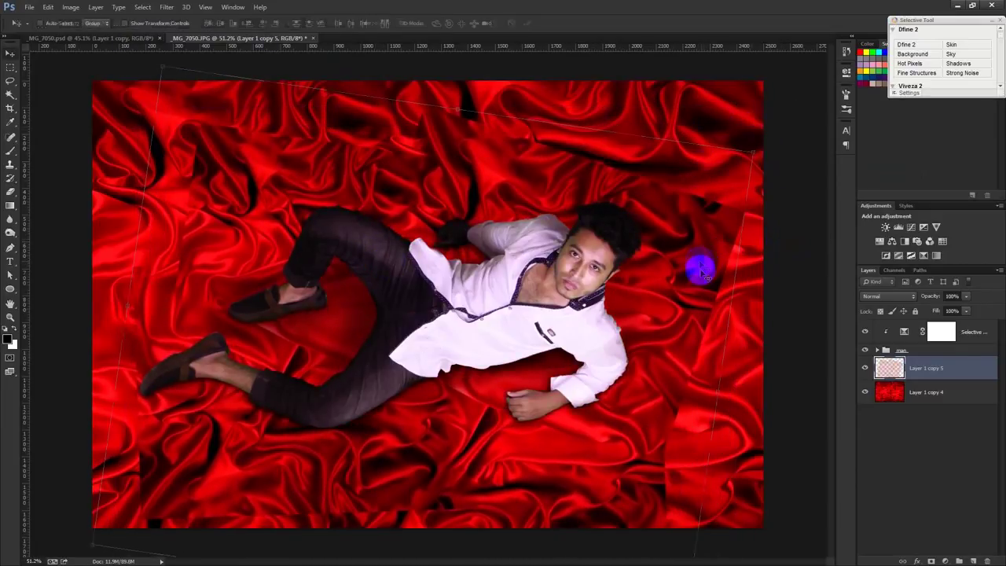
Step: Erase the satin copy's hard seams and shift it sideways into place
{"action": "left_click", "coordinate": [11, 191]}
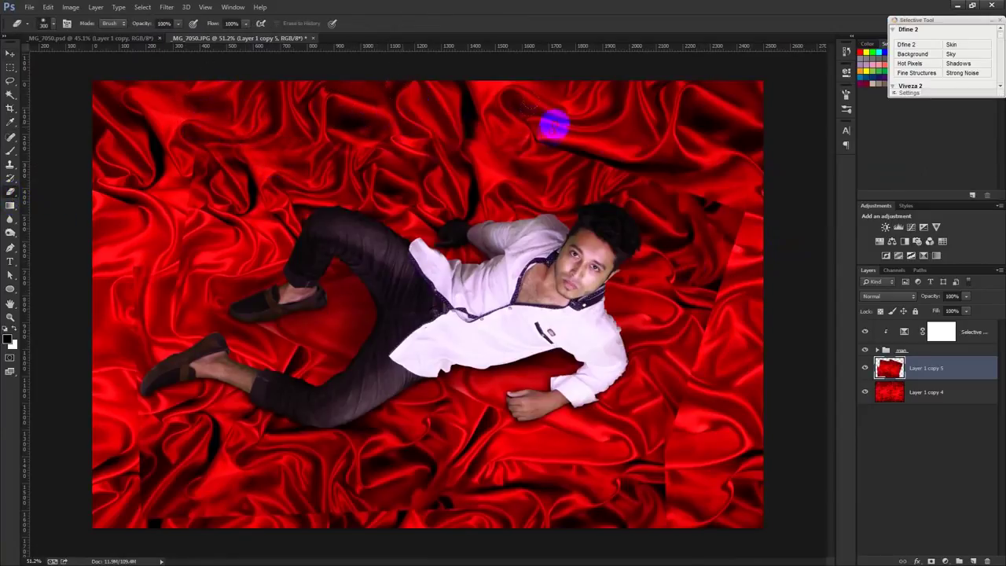
{"action": "left_click_drag", "start_coordinate": [739, 208], "coordinate": [682, 171]}
{"action": "mouse_move", "coordinate": [725, 236]}
{"action": "left_mouse_down"}
{"action": "mouse_move", "coordinate": [692, 417]}
{"action": "mouse_move", "coordinate": [700, 438]}
{"action": "left_mouse_up"}
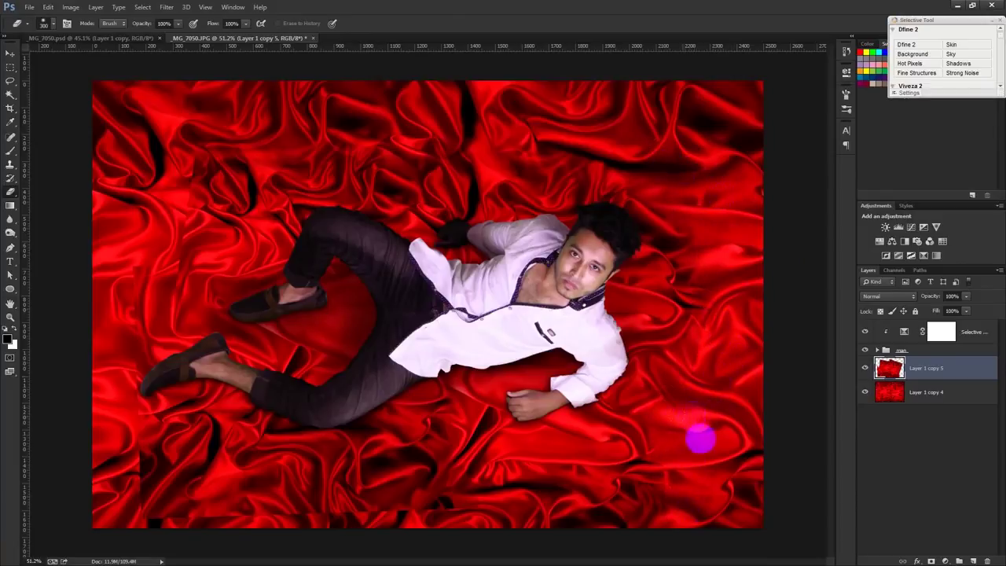
{"action": "mouse_move", "coordinate": [446, 530]}
{"action": "left_mouse_down"}
{"action": "mouse_move", "coordinate": [168, 528]}
{"action": "mouse_move", "coordinate": [117, 472]}
{"action": "mouse_move", "coordinate": [116, 354]}
{"action": "mouse_move", "coordinate": [157, 225]}
{"action": "mouse_move", "coordinate": [181, 185]}
{"action": "mouse_move", "coordinate": [302, 110]}
{"action": "left_mouse_up"}
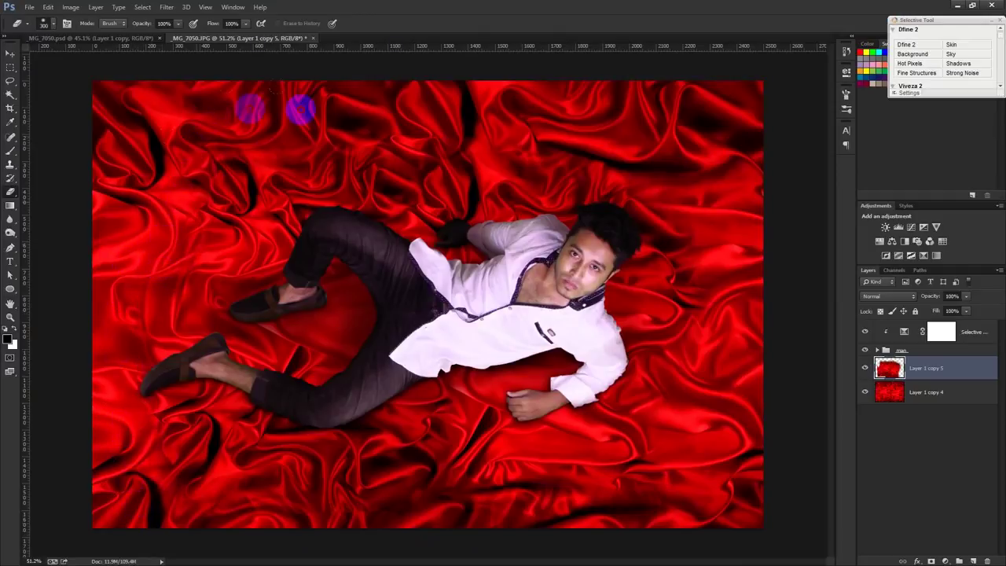
{"action": "left_click", "coordinate": [10, 53]}
{"action": "mouse_move", "coordinate": [455, 296]}
{"action": "left_mouse_down"}
{"action": "mouse_move", "coordinate": [632, 303]}
{"action": "mouse_move", "coordinate": [721, 346]}
{"action": "mouse_move", "coordinate": [690, 353]}
{"action": "mouse_move", "coordinate": [595, 225]}
{"action": "mouse_move", "coordinate": [431, 269]}
{"action": "left_mouse_up"}
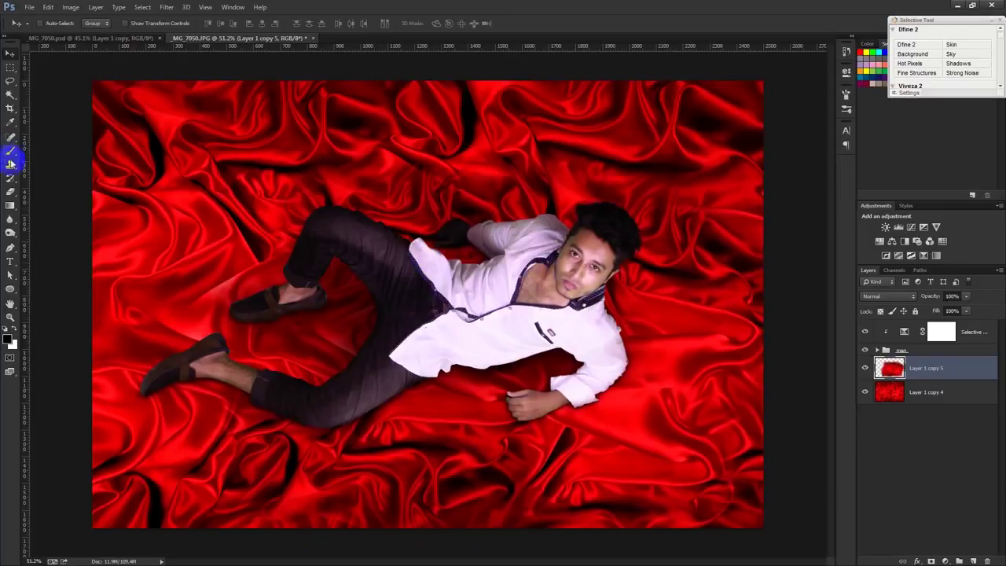
{"action": "left_click", "coordinate": [10, 191]}
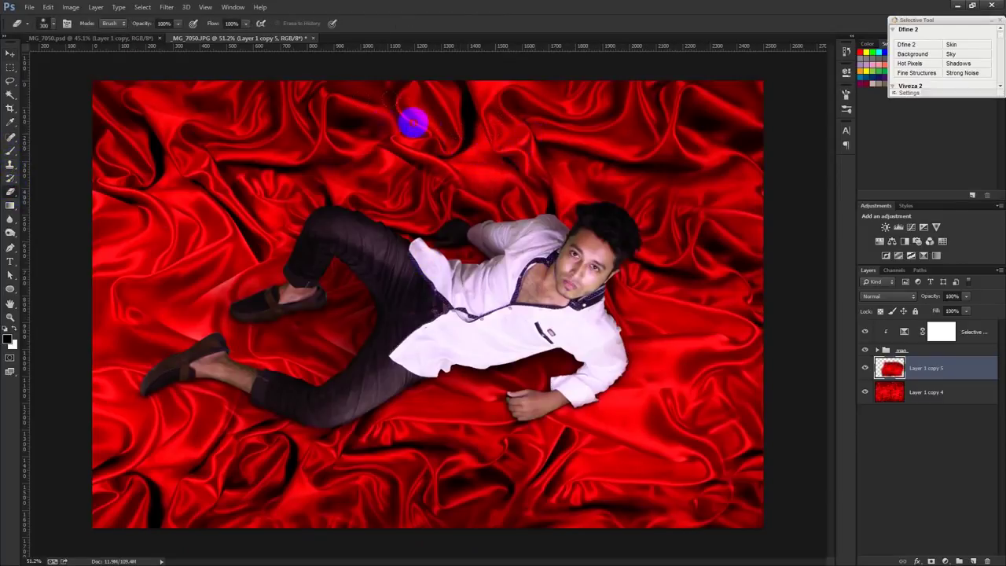
{"action": "left_click", "coordinate": [10, 53]}
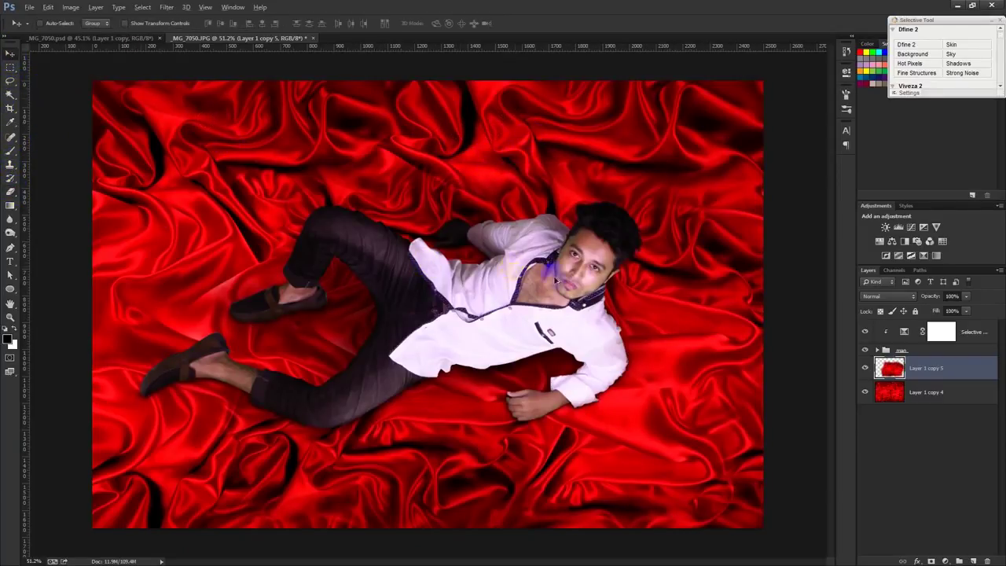
Step: Alt-drag a copy of the cloth layer, shrink it and move it up-left
{"action": "left_click_drag", "start_coordinate": [326, 280], "coordinate": [284, 283]}
{"action": "key", "text": "ctrl+t"}
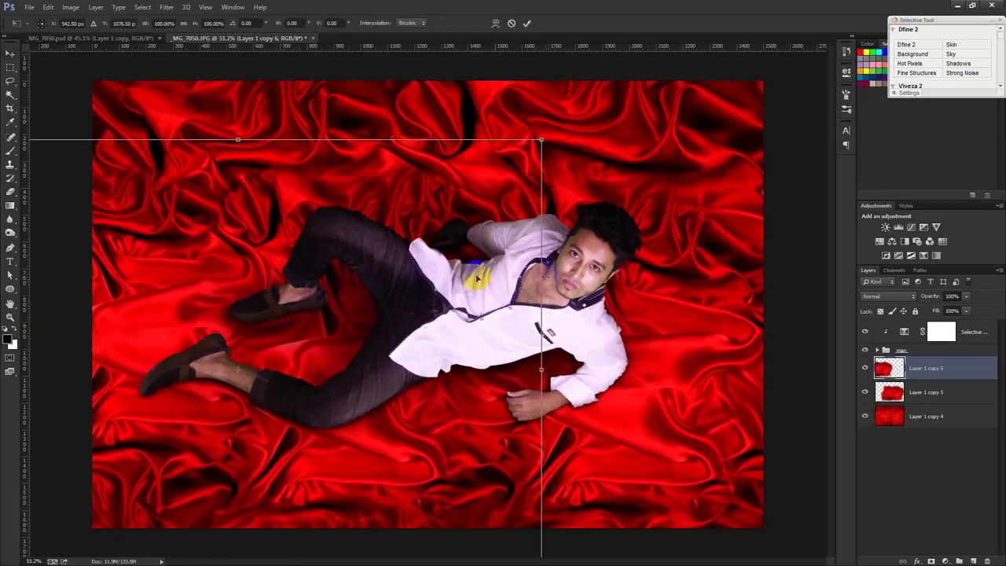
{"action": "mouse_move", "coordinate": [584, 108]}
{"action": "left_mouse_down"}
{"action": "mouse_move", "coordinate": [751, 140]}
{"action": "mouse_move", "coordinate": [571, 189]}
{"action": "left_mouse_up"}
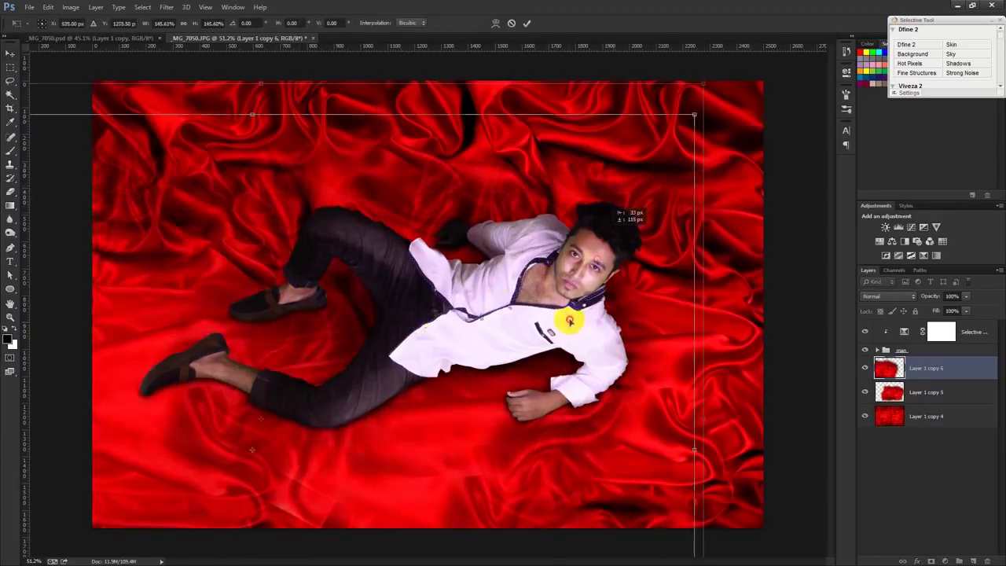
{"action": "mouse_move", "coordinate": [561, 322]}
{"action": "left_mouse_down"}
{"action": "mouse_move", "coordinate": [367, 273]}
{"action": "mouse_move", "coordinate": [330, 253]}
{"action": "left_mouse_up"}
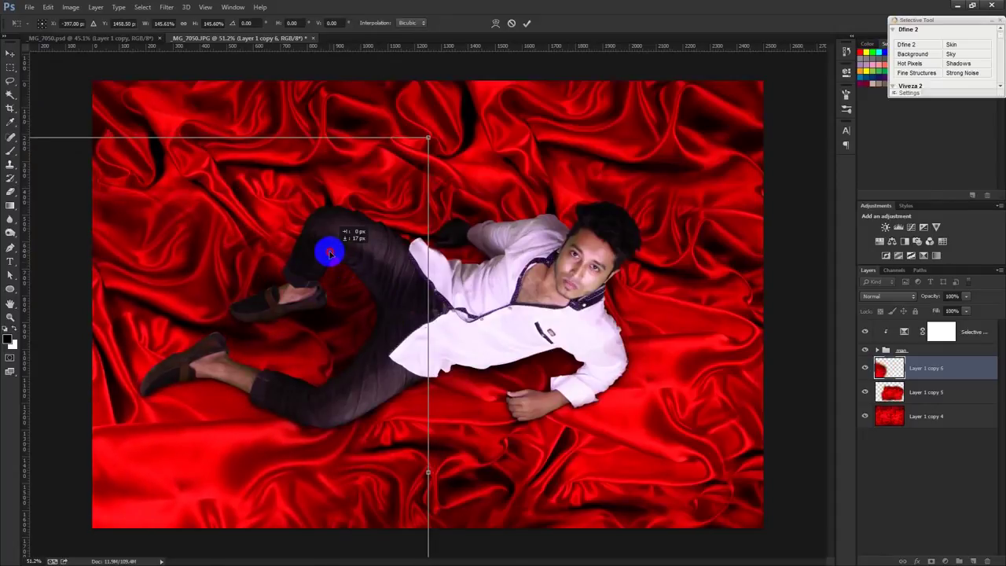
{"action": "left_click", "coordinate": [527, 25]}
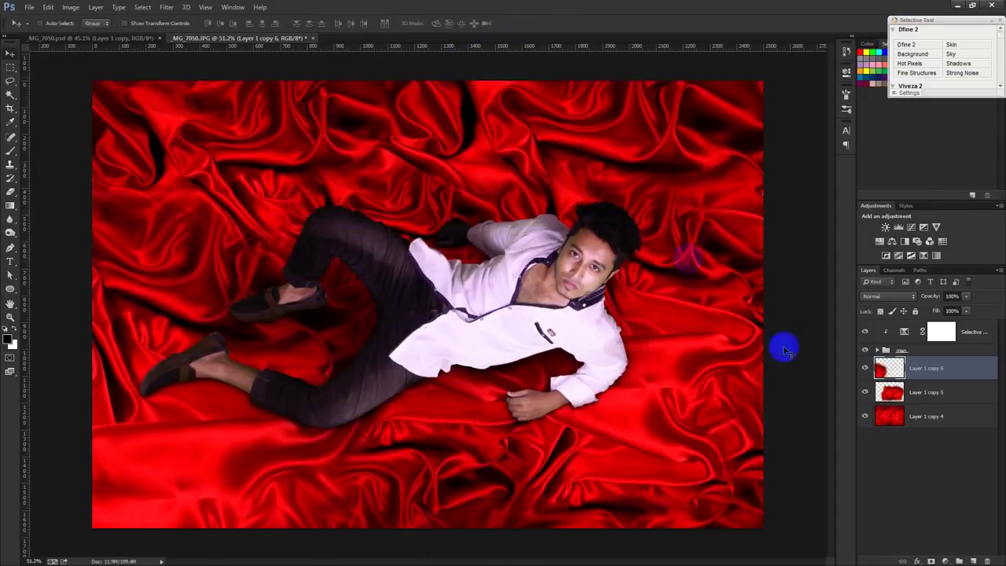
{"action": "mouse_move", "coordinate": [343, 382]}
{"action": "left_mouse_down"}
{"action": "mouse_move", "coordinate": [348, 224]}
{"action": "mouse_move", "coordinate": [251, 328]}
{"action": "mouse_move", "coordinate": [355, 239]}
{"action": "mouse_move", "coordinate": [540, 474]}
{"action": "mouse_move", "coordinate": [608, 362]}
{"action": "mouse_move", "coordinate": [658, 341]}
{"action": "mouse_move", "coordinate": [120, 304]}
{"action": "left_mouse_up"}
Step: Erase the cloth copy's top and bottom-left edges and shift it down toward the shoe
{"action": "left_click", "coordinate": [11, 192]}
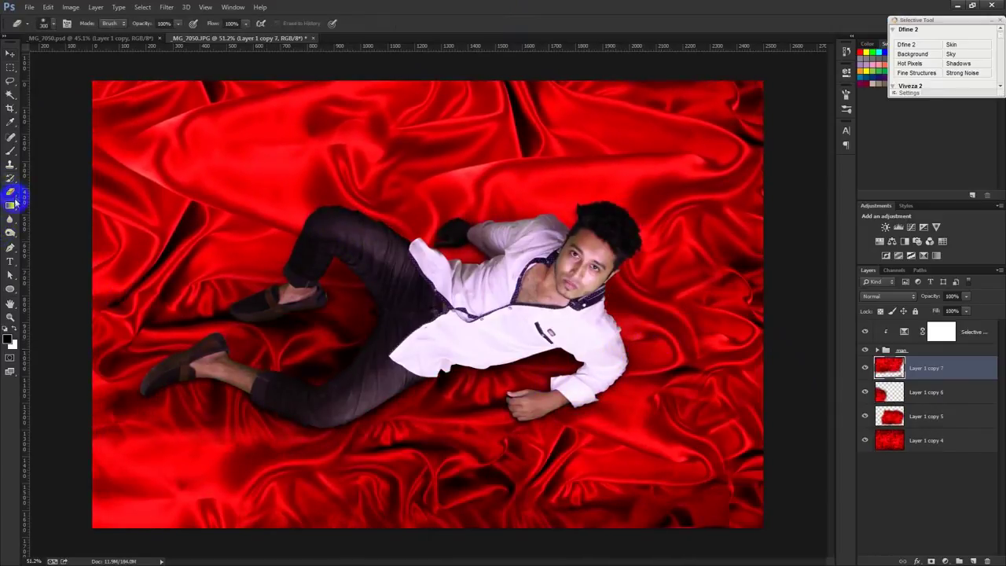
{"action": "mouse_move", "coordinate": [123, 203]}
{"action": "left_mouse_down"}
{"action": "mouse_move", "coordinate": [202, 162]}
{"action": "mouse_move", "coordinate": [528, 191]}
{"action": "mouse_move", "coordinate": [735, 151]}
{"action": "mouse_move", "coordinate": [708, 495]}
{"action": "mouse_move", "coordinate": [270, 539]}
{"action": "mouse_move", "coordinate": [56, 490]}
{"action": "mouse_move", "coordinate": [161, 543]}
{"action": "left_mouse_up"}
{"action": "left_click_drag", "start_coordinate": [242, 528], "coordinate": [102, 472]}
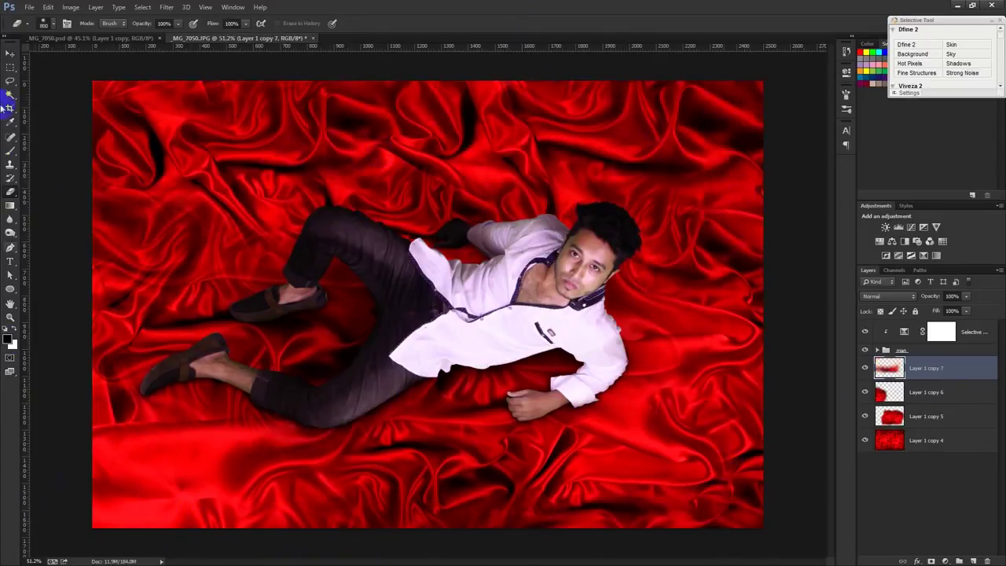
{"action": "left_click", "coordinate": [10, 53]}
{"action": "left_click_drag", "start_coordinate": [284, 197], "coordinate": [238, 209]}
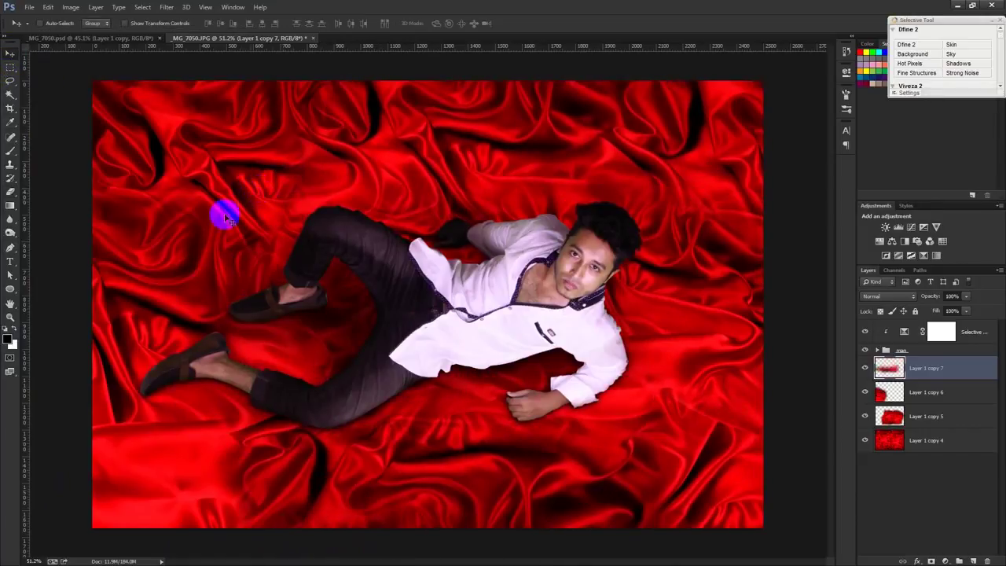
{"action": "mouse_move", "coordinate": [236, 209]}
{"action": "left_mouse_down"}
{"action": "mouse_move", "coordinate": [228, 395]}
{"action": "mouse_move", "coordinate": [588, 399]}
{"action": "mouse_move", "coordinate": [611, 420]}
{"action": "mouse_move", "coordinate": [656, 431]}
{"action": "mouse_move", "coordinate": [642, 400]}
{"action": "mouse_move", "coordinate": [676, 298]}
{"action": "left_mouse_up"}
Step: Duplicate the cloth twice more to realign folds, then merge all cloth copies with Ctrl+E
{"action": "key", "text": "ctrl+j"}
{"action": "key", "text": "ctrl+j"}
{"action": "mouse_move", "coordinate": [653, 257]}
{"action": "left_mouse_down"}
{"action": "mouse_move", "coordinate": [647, 370]}
{"action": "mouse_move", "coordinate": [636, 404]}
{"action": "mouse_move", "coordinate": [619, 415]}
{"action": "mouse_move", "coordinate": [624, 386]}
{"action": "mouse_move", "coordinate": [609, 384]}
{"action": "mouse_move", "coordinate": [620, 385]}
{"action": "left_mouse_up"}
{"action": "key", "text": "ctrl+j"}
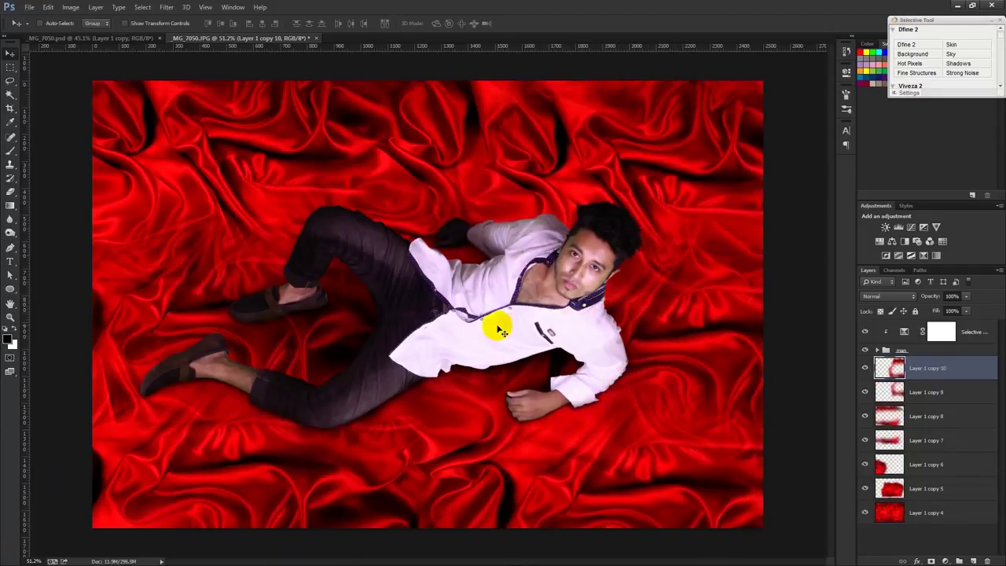
{"action": "left_click", "coordinate": [926, 513], "text": "shift"}
{"action": "key", "text": "ctrl+e"}
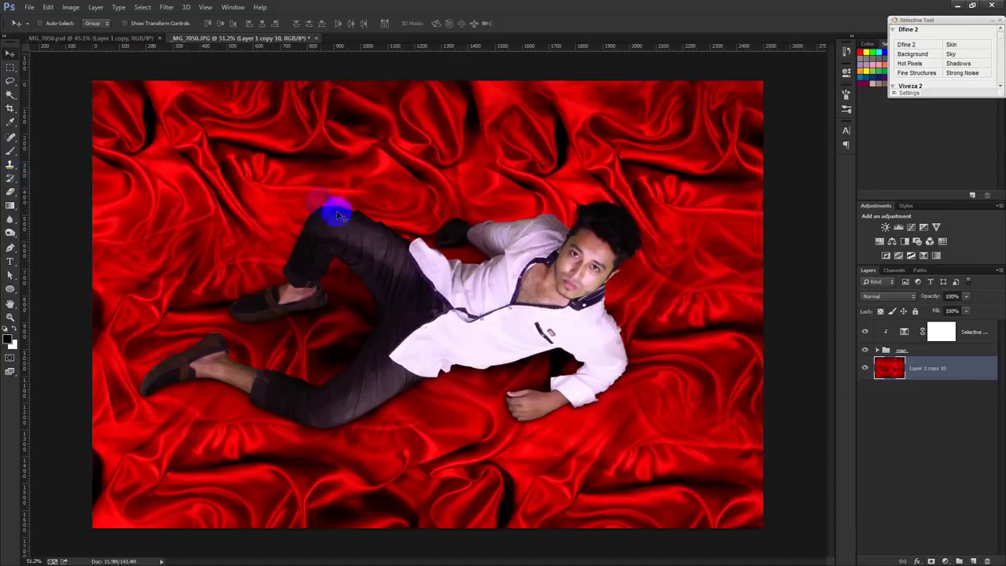
Step: Add a Levels adjustment above Selective Color with black and white input sliders pulled inward
{"action": "left_click", "coordinate": [973, 332]}
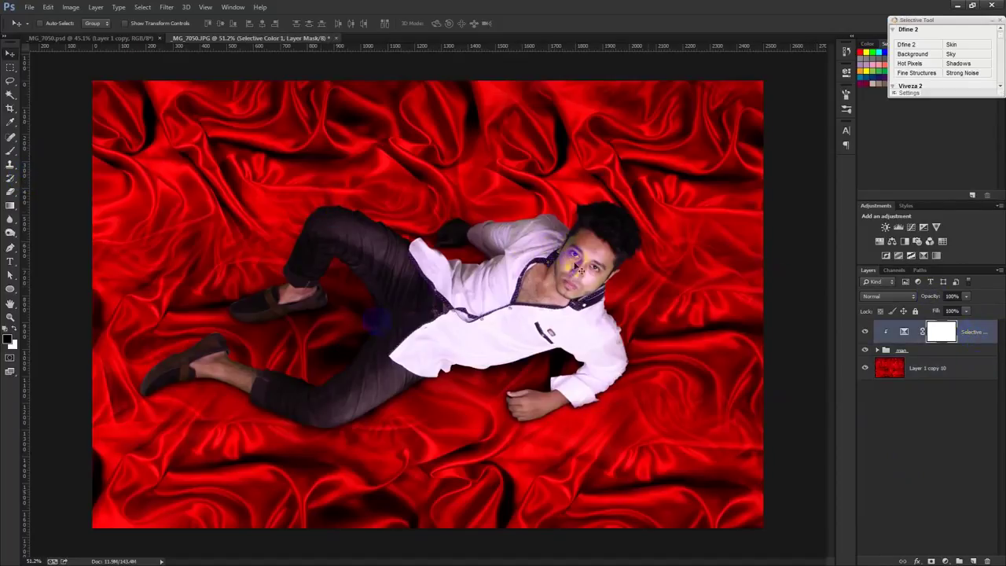
{"action": "left_click", "coordinate": [945, 562]}
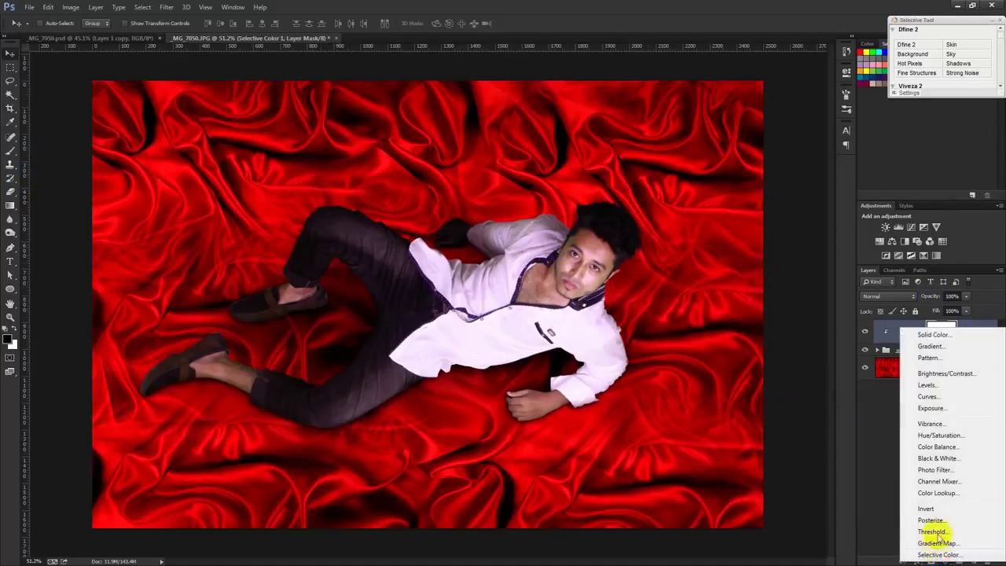
{"action": "left_click", "coordinate": [930, 385]}
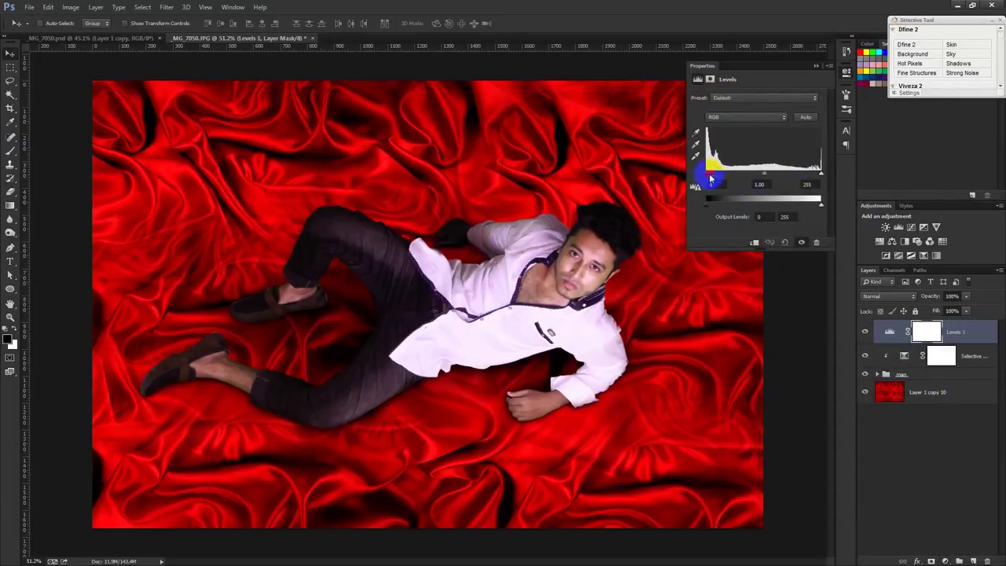
{"action": "left_click_drag", "start_coordinate": [710, 180], "coordinate": [714, 179]}
{"action": "left_click_drag", "start_coordinate": [822, 178], "coordinate": [761, 177]}
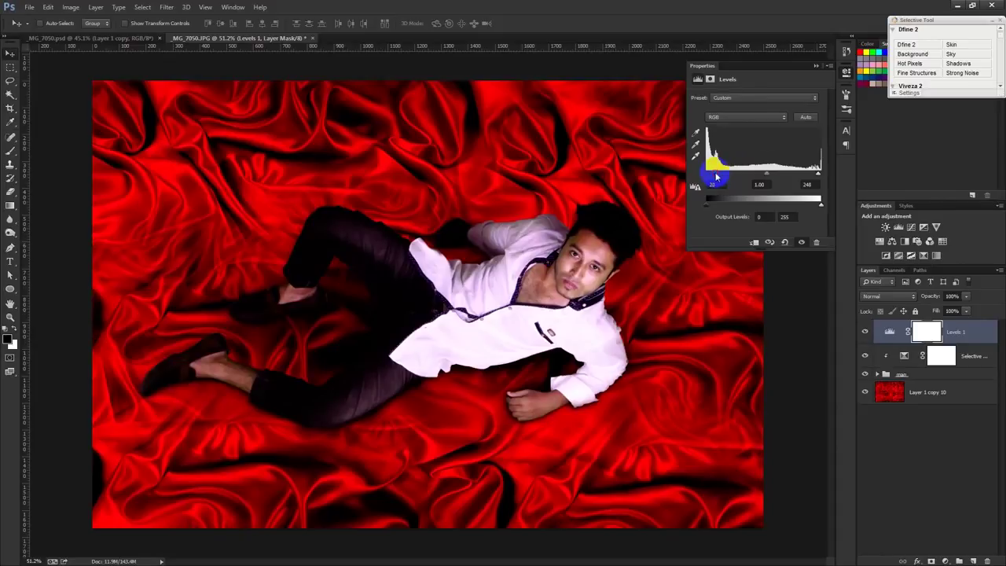
Step: Lower the Levels layer to 43% opacity, compare it on and off, and add a Photo Filter layer
{"action": "left_click", "coordinate": [816, 66]}
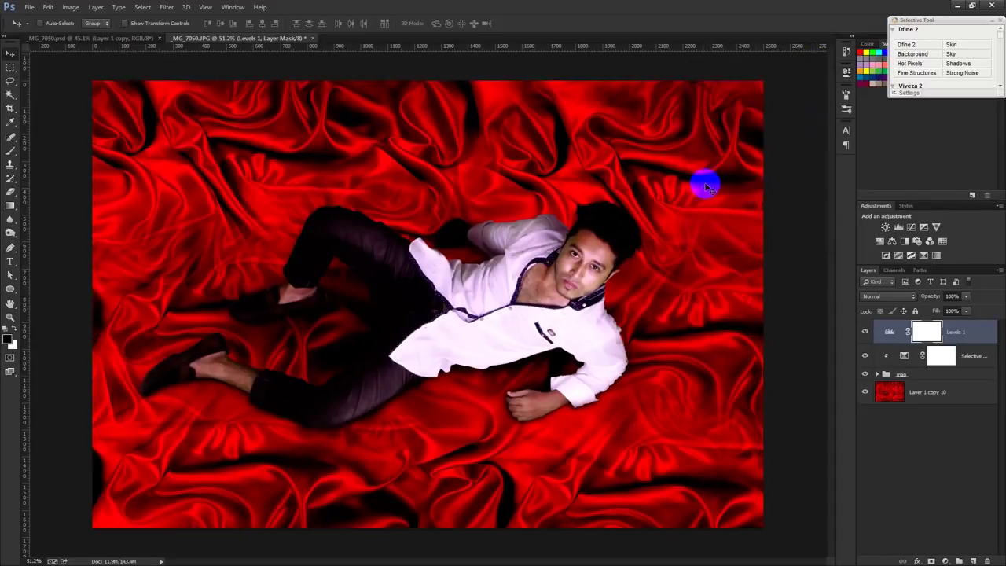
{"action": "scroll", "coordinate": [674, 229], "scroll_direction": "up", "scroll_amount": 1}
{"action": "scroll", "coordinate": [674, 229], "scroll_direction": "down", "scroll_amount": 1}
{"action": "left_click", "coordinate": [865, 332]}
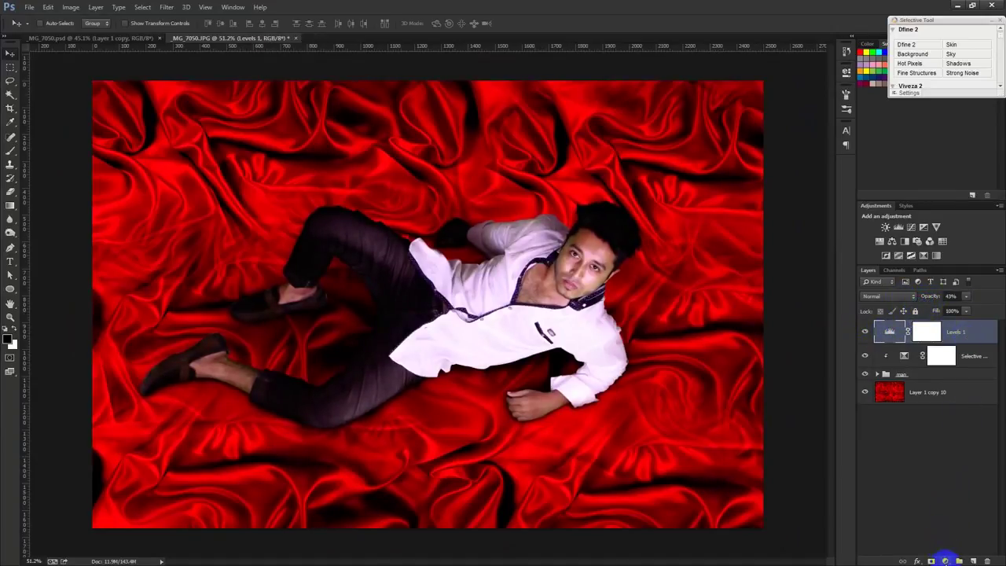
{"action": "left_click", "coordinate": [946, 561]}
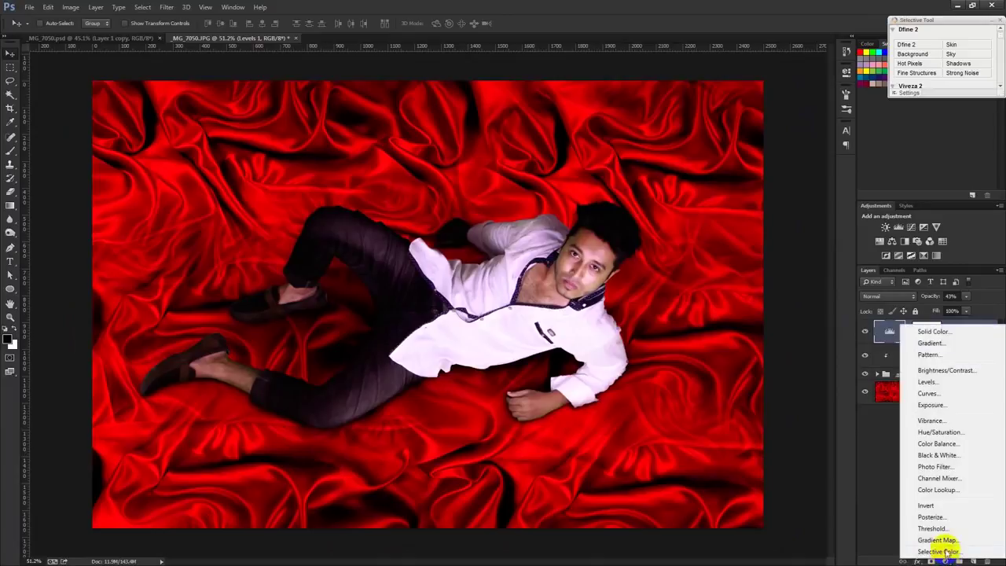
{"action": "left_click", "coordinate": [932, 467]}
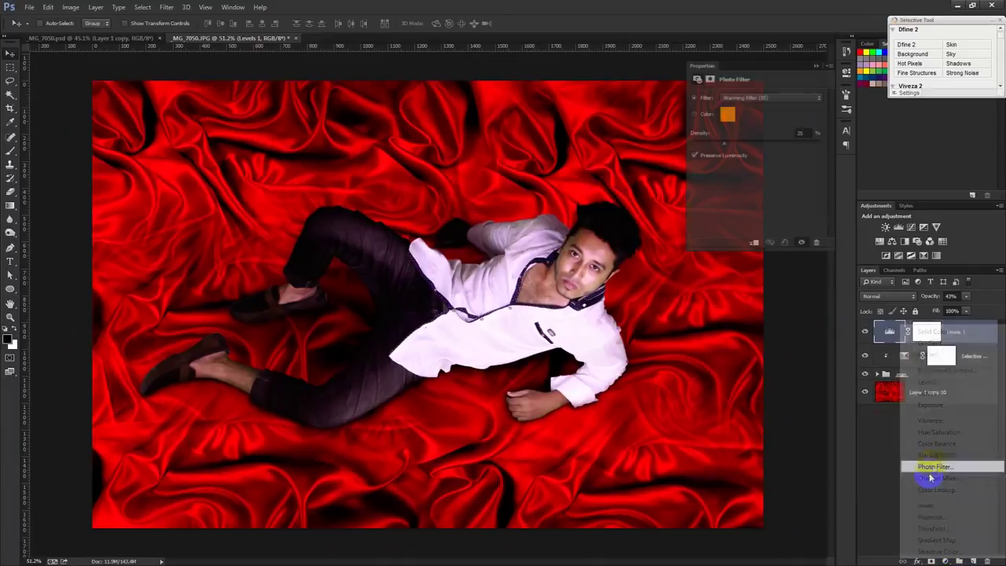
Step: Set the Photo Filter to Red at about 44% density
{"action": "left_click", "coordinate": [753, 98]}
{"action": "left_click", "coordinate": [735, 166]}
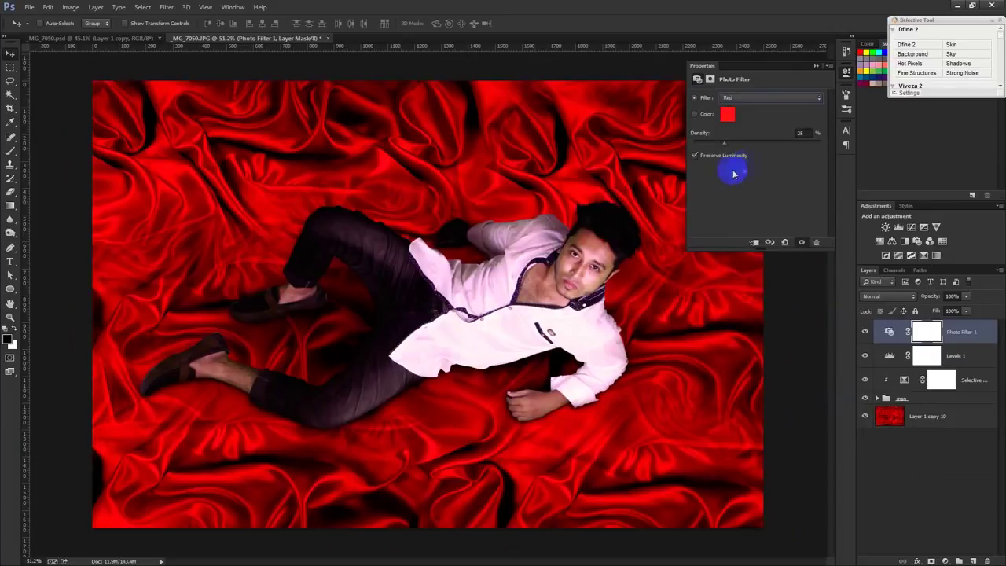
{"action": "left_click_drag", "start_coordinate": [750, 141], "coordinate": [777, 145]}
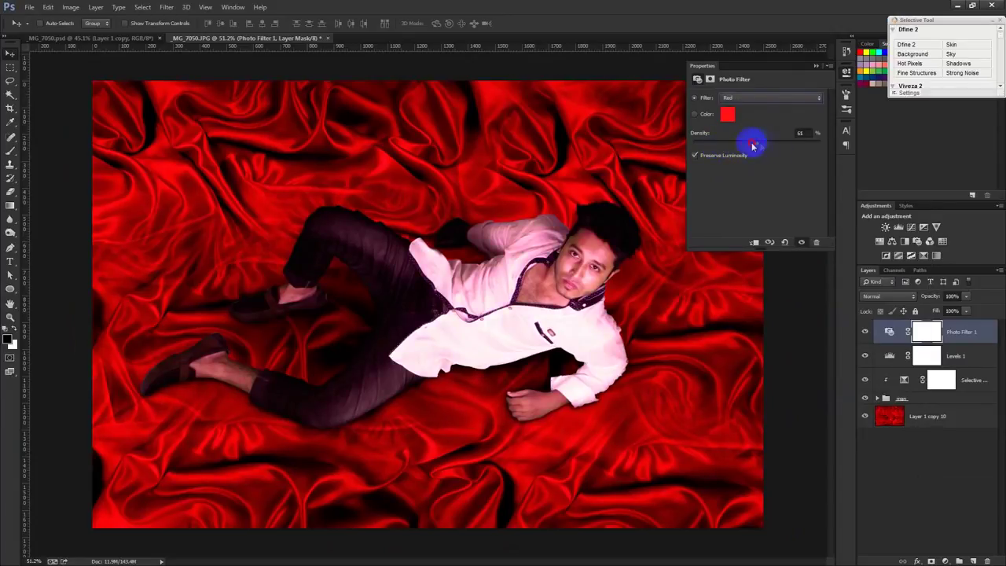
{"action": "left_click", "coordinate": [815, 67]}
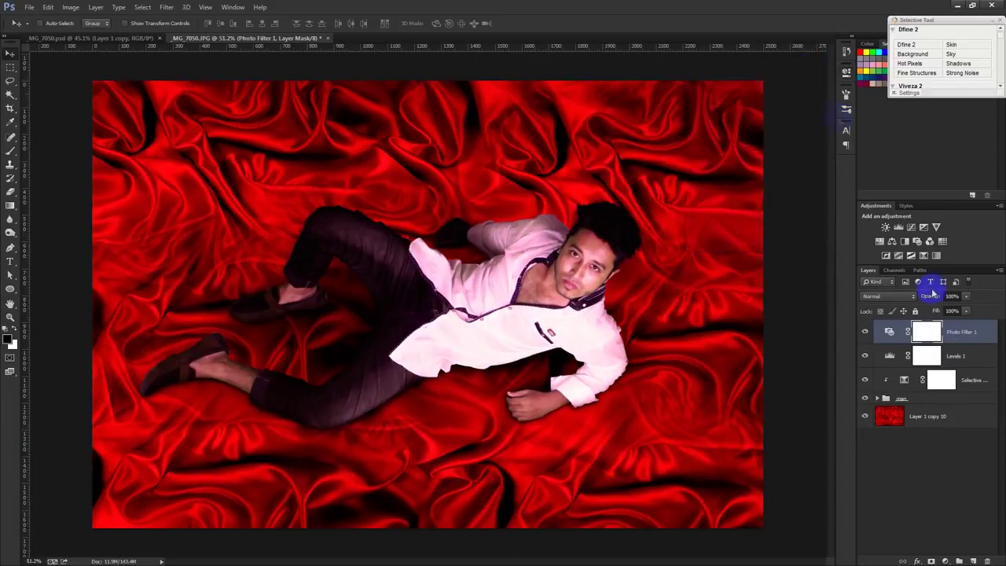
Step: Add a Hue/Saturation adjustment layer with Saturation at +10
{"action": "left_click", "coordinate": [945, 561]}
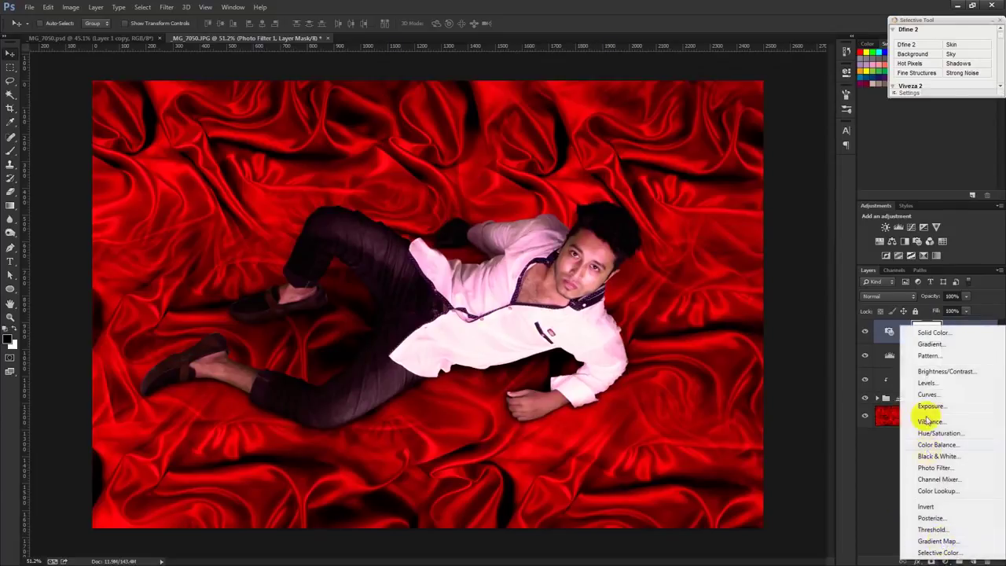
{"action": "left_click", "coordinate": [935, 434]}
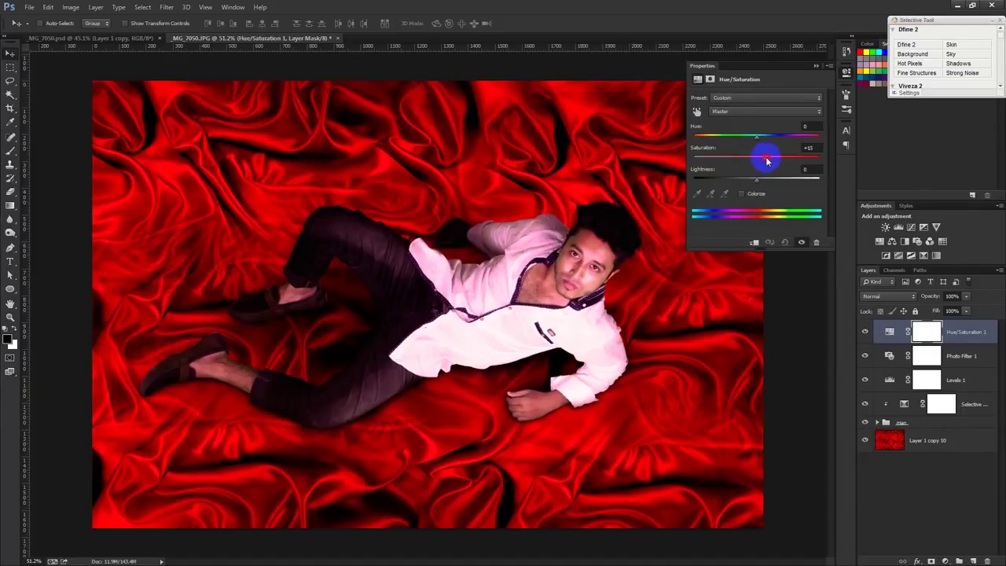
{"action": "left_click", "coordinate": [816, 67]}
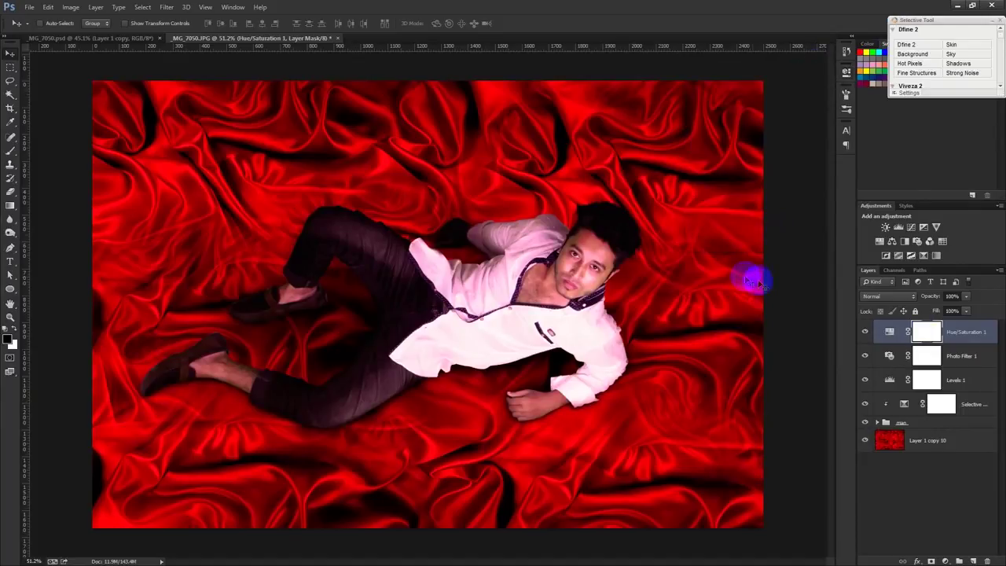
Step: Stamp all visible layers onto a new top layer with Apply Image, then open Camera Raw Filter
{"action": "left_click", "coordinate": [973, 560]}
{"action": "left_click", "coordinate": [70, 7]}
{"action": "left_click", "coordinate": [87, 164]}
{"action": "left_click", "coordinate": [708, 209]}
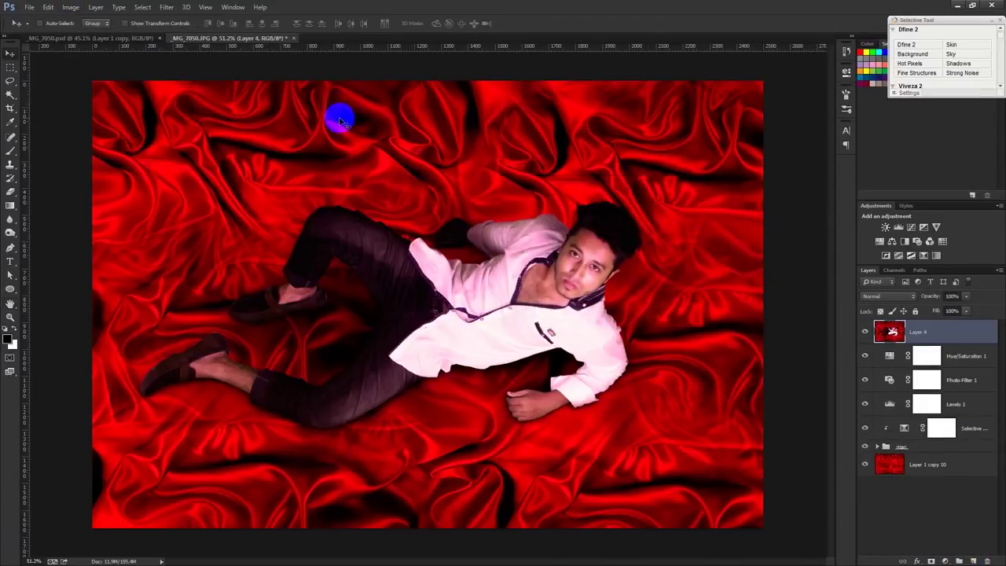
{"action": "left_click", "coordinate": [167, 7]}
{"action": "left_click", "coordinate": [196, 71]}
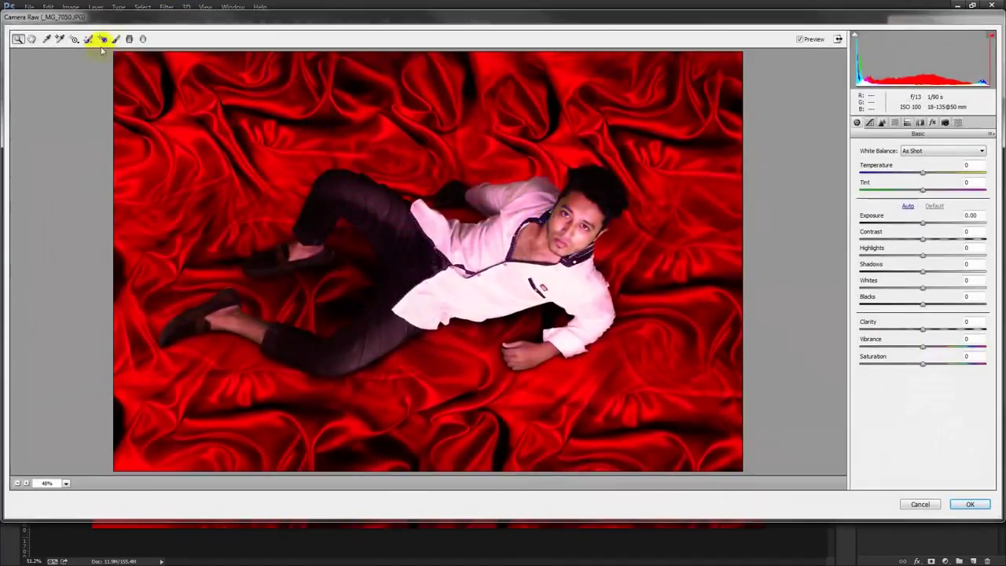
Step: Draw a Radial Filter ellipse and reshape it to surround the man
{"action": "left_click", "coordinate": [142, 39]}
{"action": "mouse_move", "coordinate": [526, 210]}
{"action": "left_mouse_down"}
{"action": "mouse_move", "coordinate": [651, 320]}
{"action": "mouse_move", "coordinate": [589, 303]}
{"action": "left_mouse_up"}
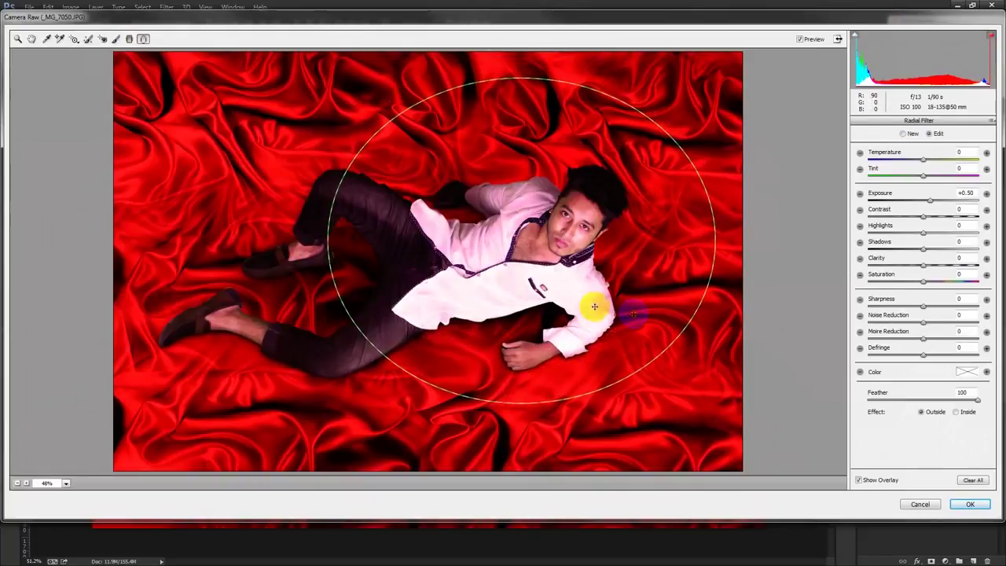
{"action": "left_click_drag", "start_coordinate": [333, 242], "coordinate": [270, 236]}
{"action": "left_click_drag", "start_coordinate": [521, 240], "coordinate": [464, 261]}
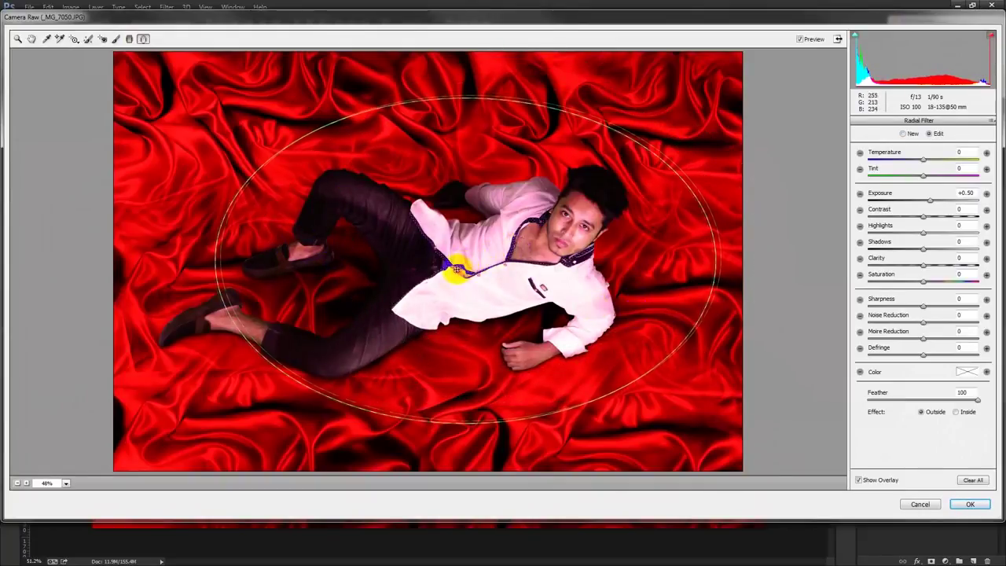
{"action": "left_click_drag", "start_coordinate": [722, 262], "coordinate": [747, 261]}
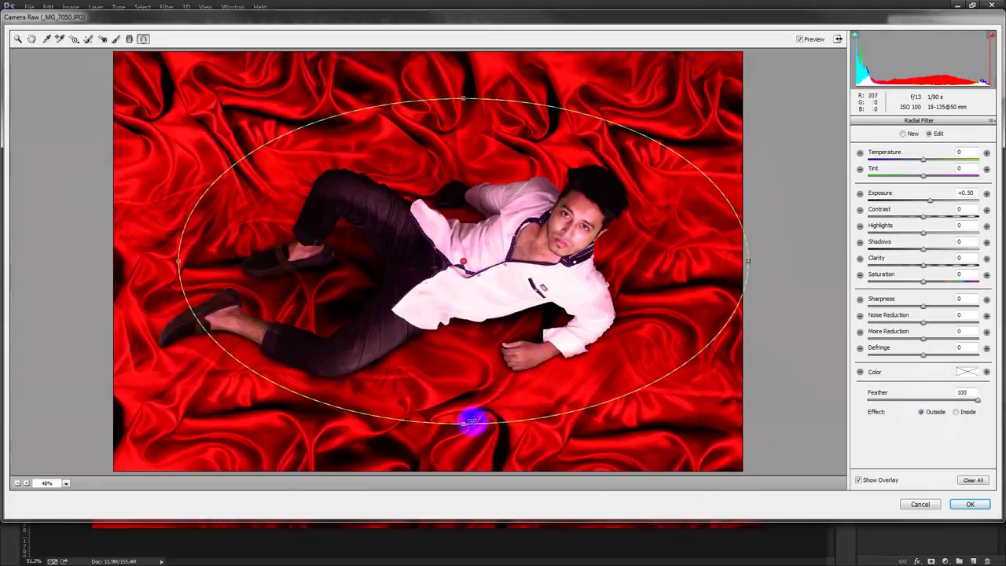
{"action": "left_click_drag", "start_coordinate": [469, 423], "coordinate": [463, 434]}
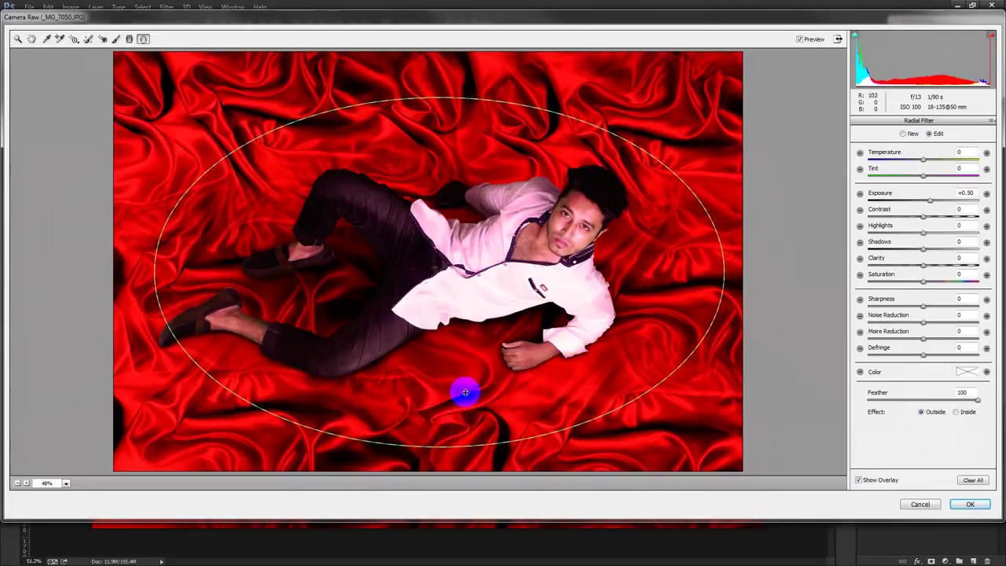
{"action": "left_click_drag", "start_coordinate": [461, 391], "coordinate": [446, 401]}
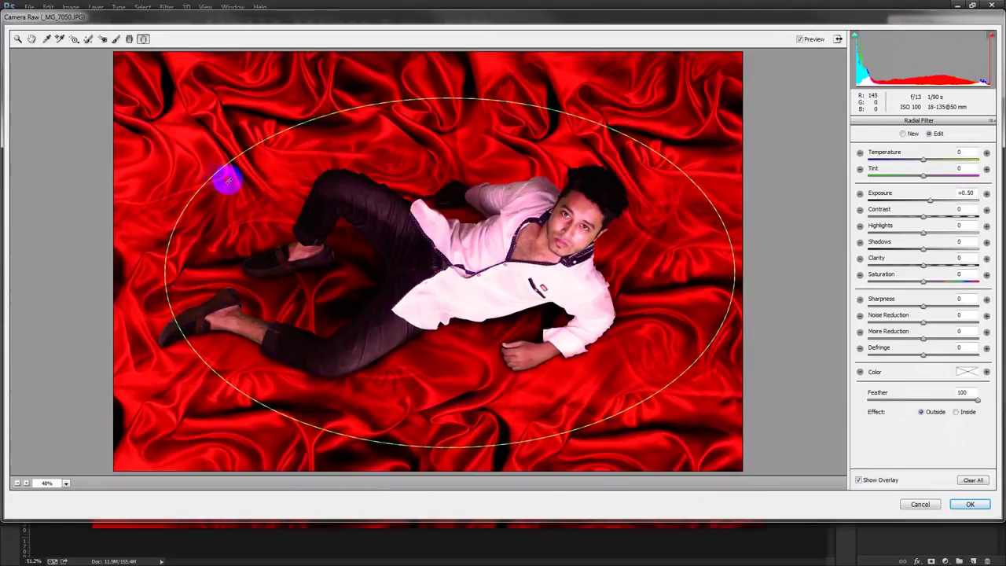
{"action": "left_click_drag", "start_coordinate": [166, 273], "coordinate": [201, 275]}
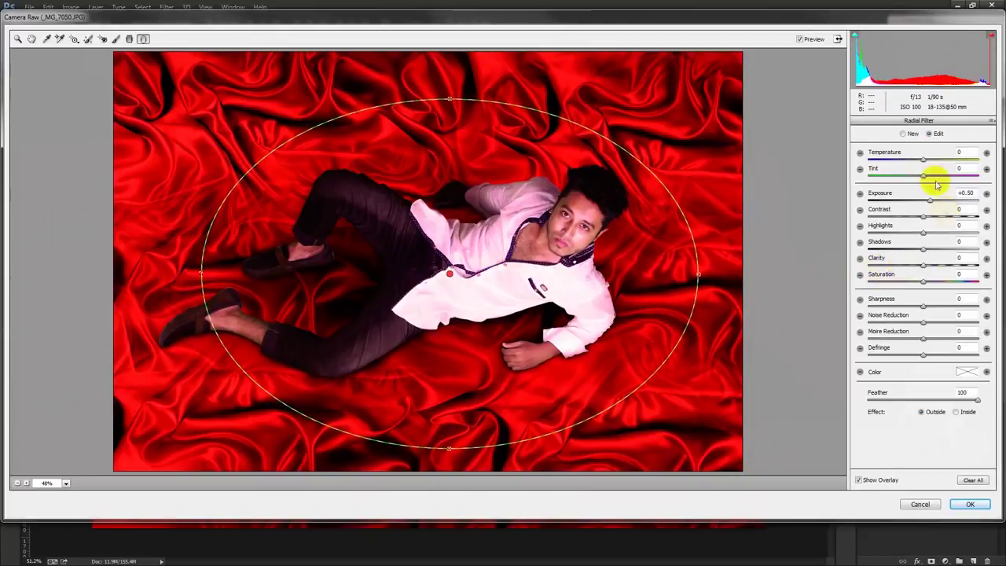
Step: Set the radial filter outside area to Exposure -0.40, Clarity -91, Sharpness -100, with lower Feather
{"action": "left_click_drag", "start_coordinate": [930, 203], "coordinate": [916, 204]}
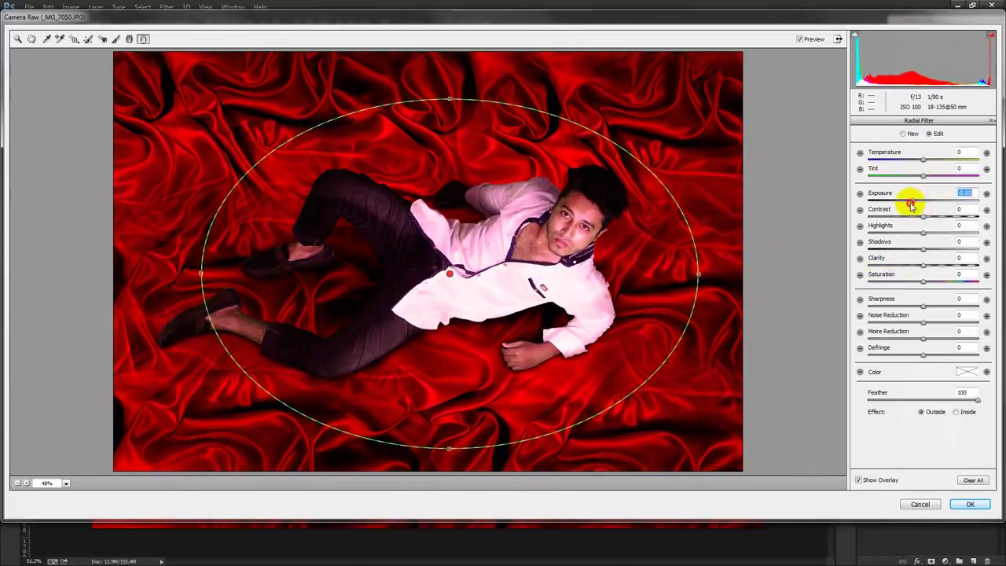
{"action": "left_click_drag", "start_coordinate": [914, 206], "coordinate": [912, 206]}
{"action": "left_click_drag", "start_coordinate": [976, 402], "coordinate": [932, 401]}
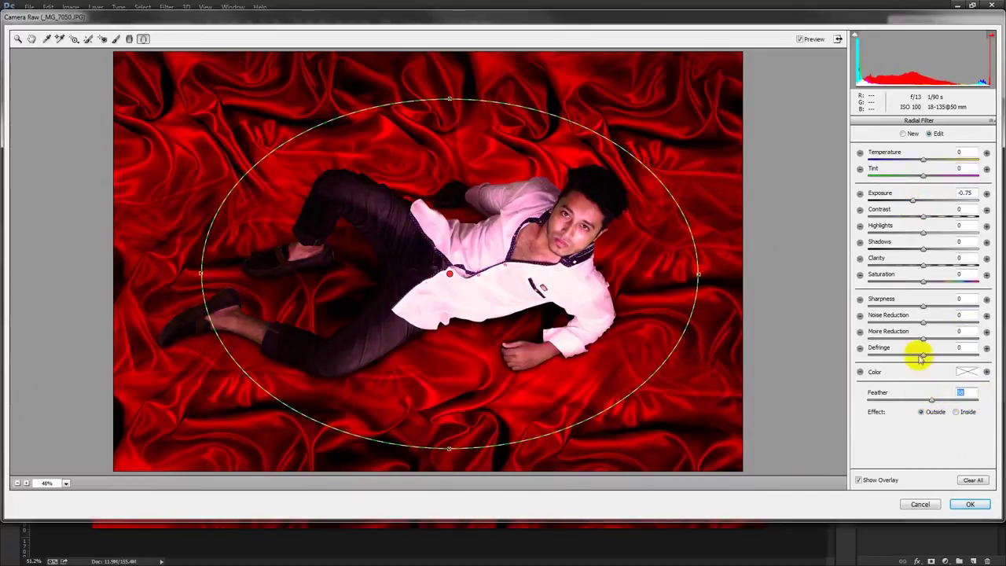
{"action": "left_click_drag", "start_coordinate": [895, 307], "coordinate": [865, 305]}
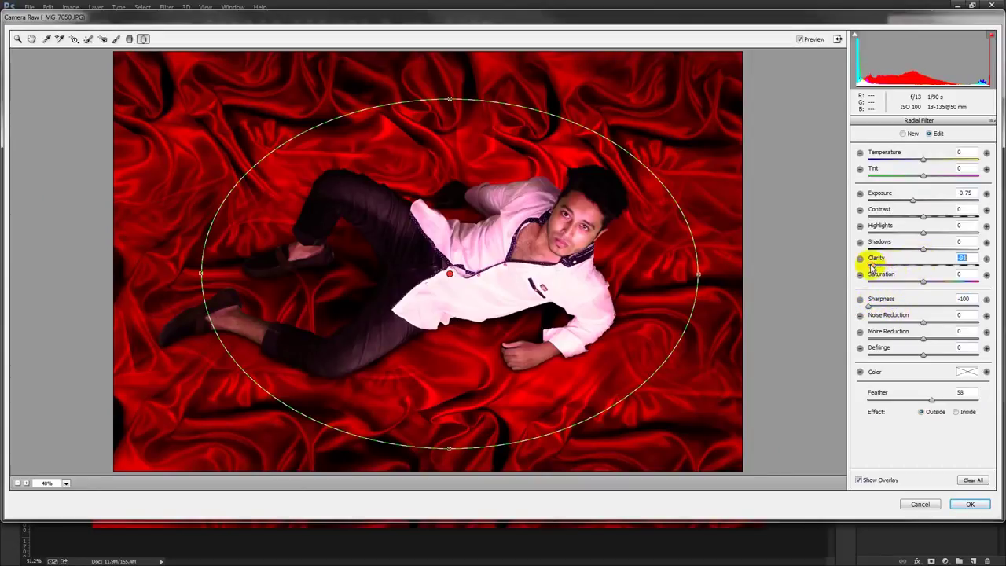
Step: Refine the vignette ellipse's position, width and tilt, then apply it to the composite
{"action": "left_click_drag", "start_coordinate": [449, 274], "coordinate": [425, 275]}
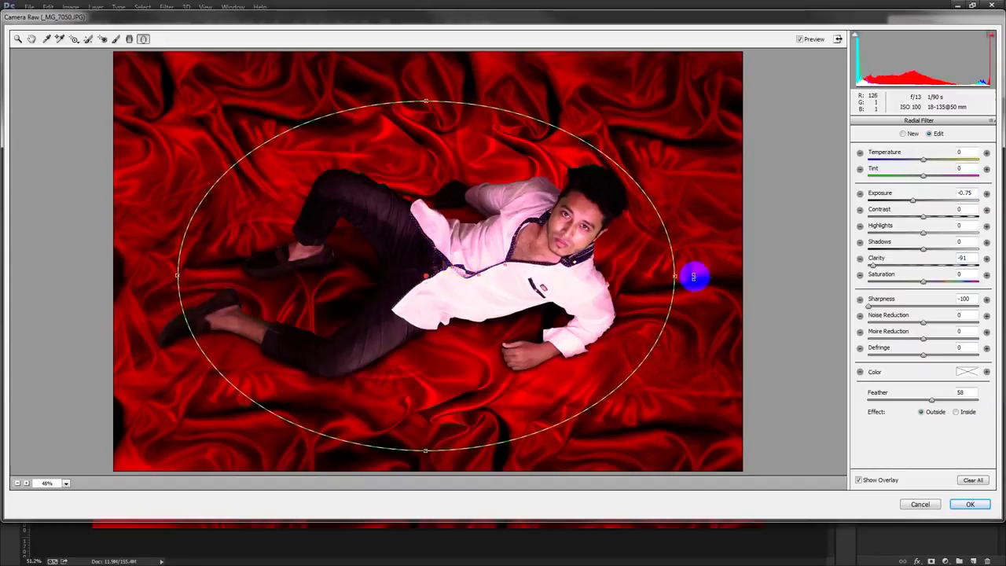
{"action": "left_click_drag", "start_coordinate": [678, 276], "coordinate": [747, 275]}
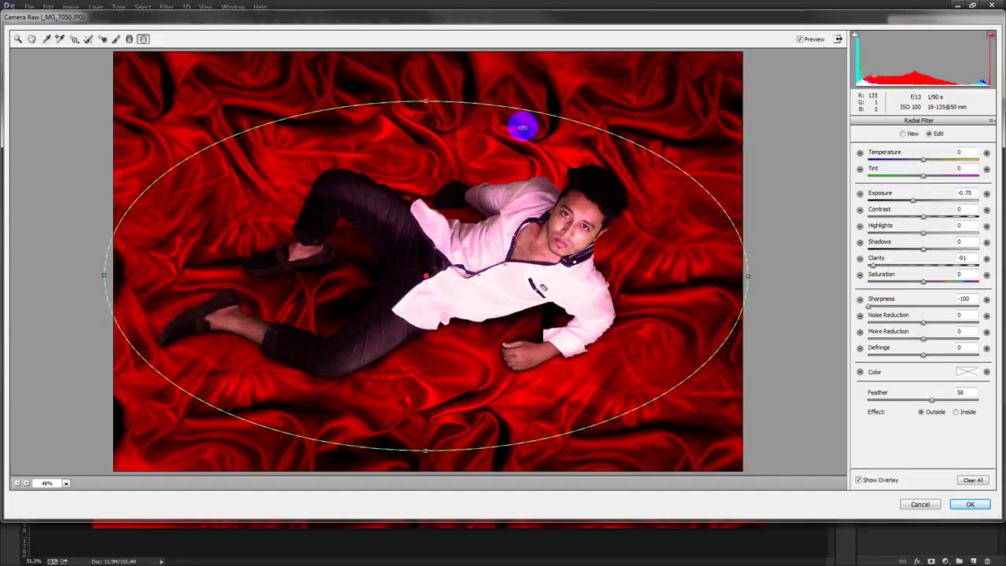
{"action": "left_click_drag", "start_coordinate": [426, 101], "coordinate": [427, 116]}
{"action": "mouse_move", "coordinate": [656, 413]}
{"action": "left_mouse_down"}
{"action": "mouse_move", "coordinate": [691, 393]}
{"action": "mouse_move", "coordinate": [535, 330]}
{"action": "left_mouse_up"}
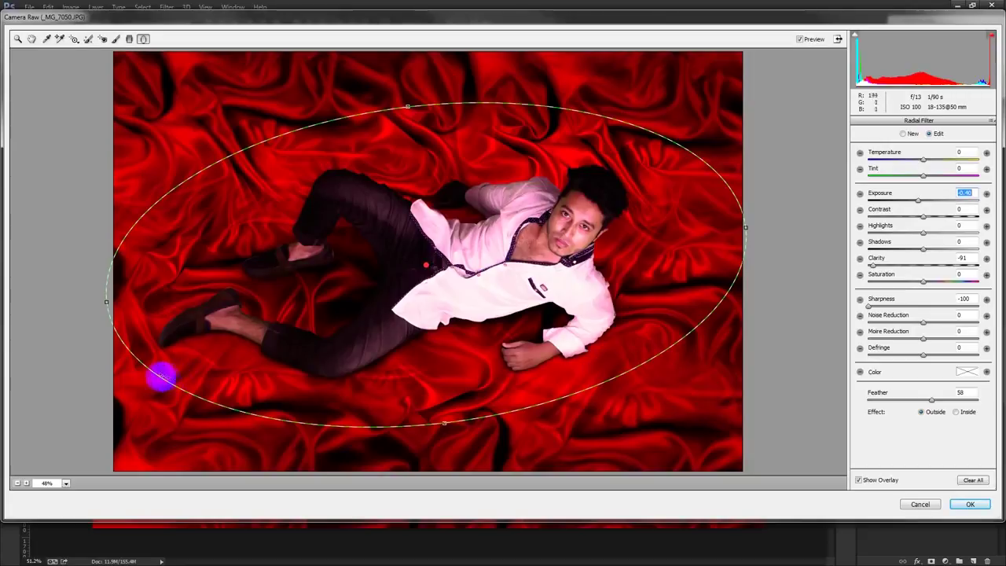
{"action": "left_click_drag", "start_coordinate": [134, 297], "coordinate": [157, 300]}
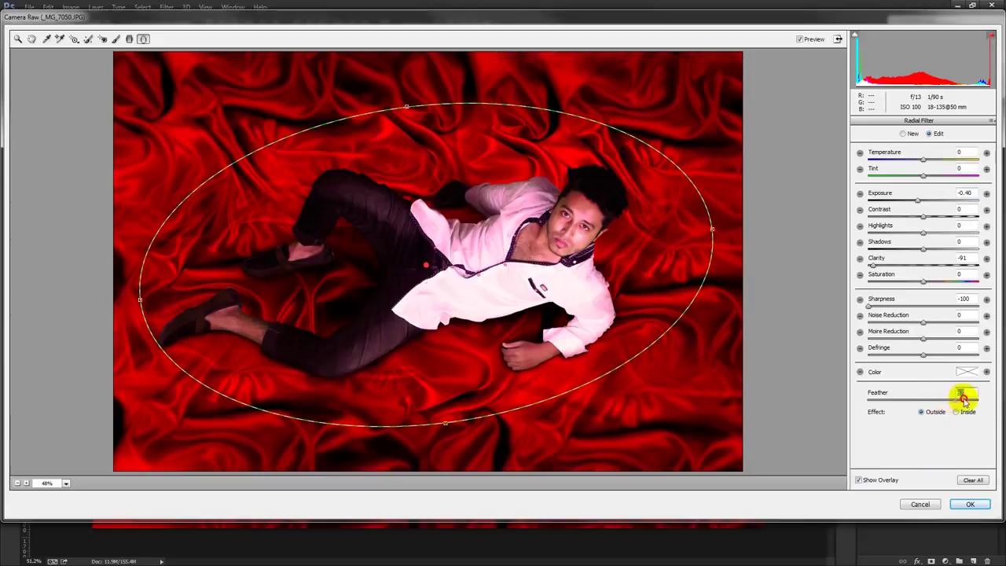
{"action": "left_click", "coordinate": [973, 505]}
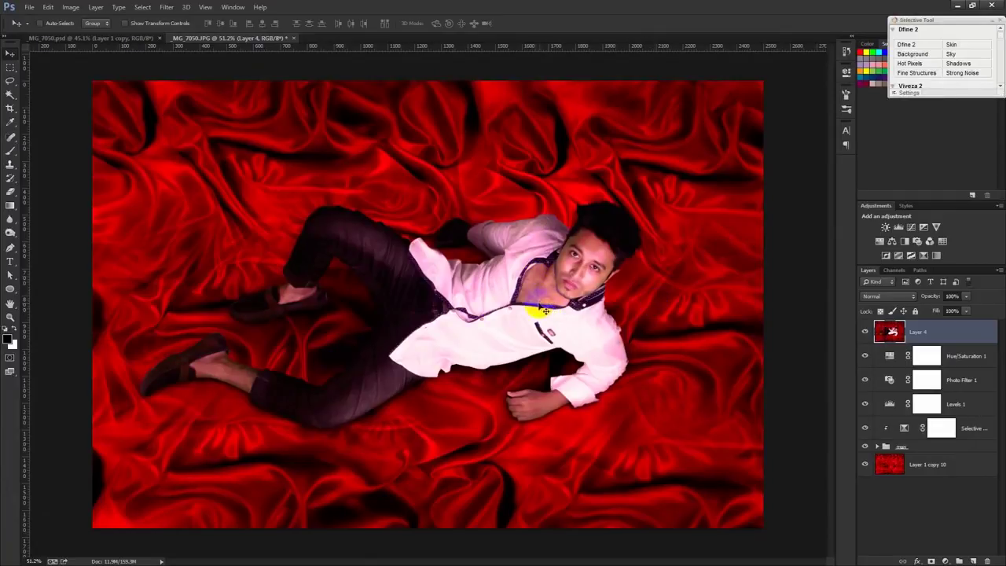
Step: Start a new text layer with the Type tool at the top-left of the cloth
{"action": "left_click", "coordinate": [278, 209]}
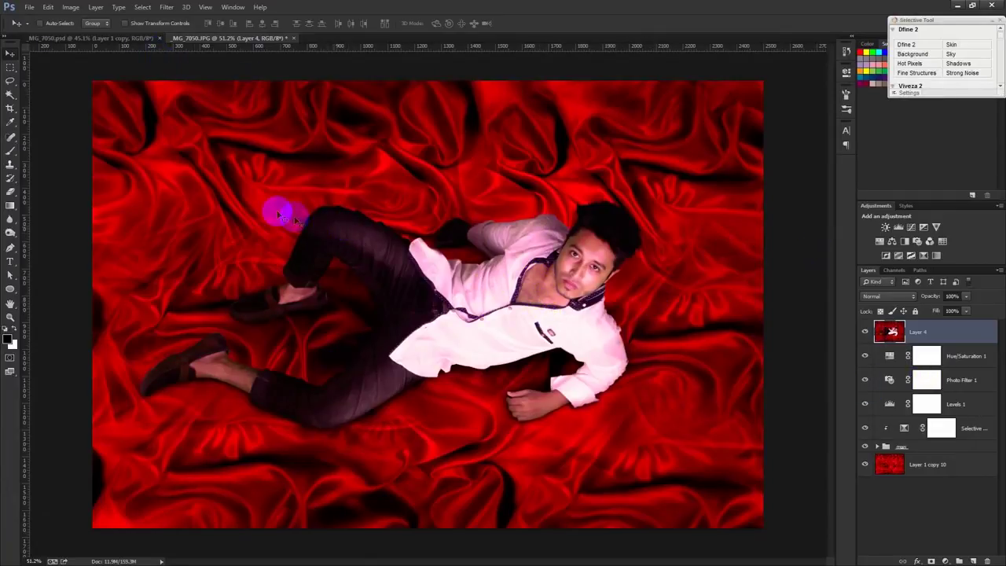
{"action": "left_click", "coordinate": [181, 130]}
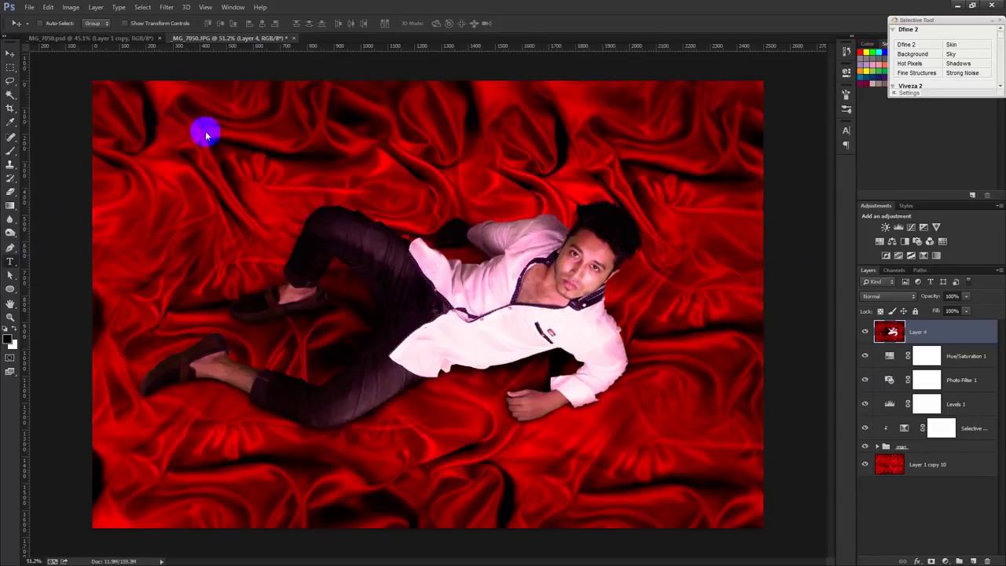
{"action": "key", "text": "t"}
{"action": "left_click", "coordinate": [182, 128]}
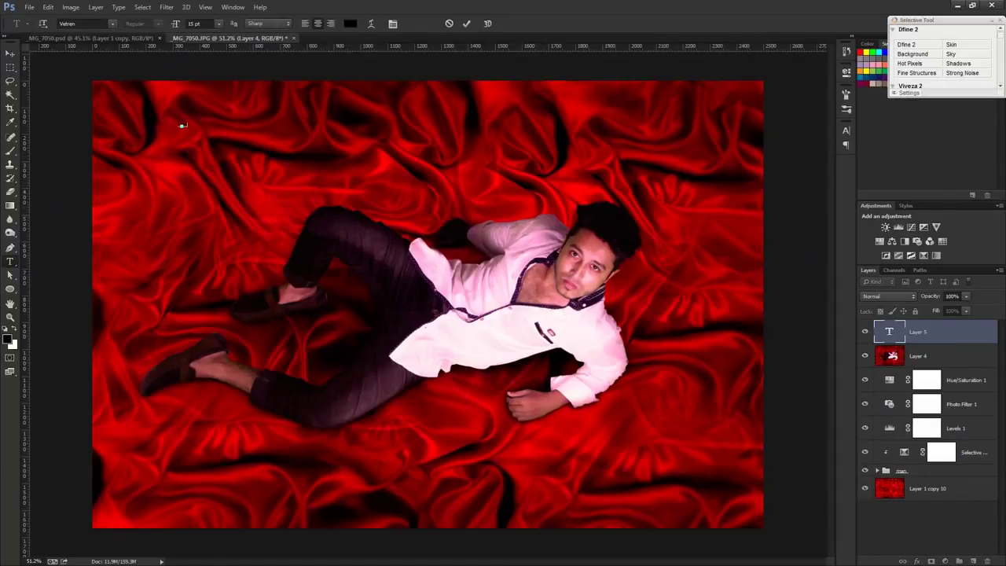
Step: Move the MEN GOD GIFTED FASHION text block top-left and scale it to about 87%
{"action": "left_click_drag", "start_coordinate": [281, 225], "coordinate": [326, 218]}
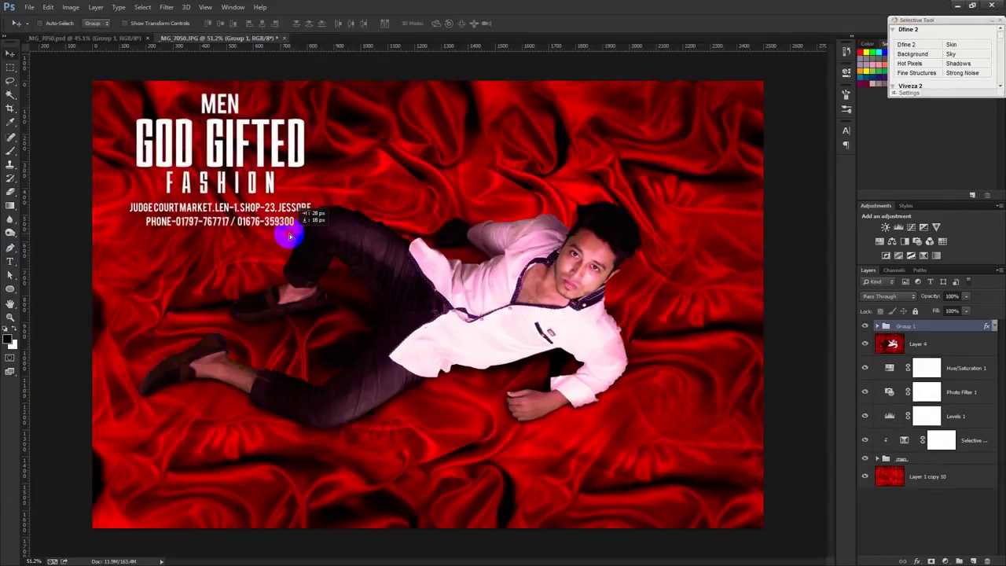
{"action": "key", "text": "ctrl+t"}
{"action": "left_click_drag", "start_coordinate": [315, 227], "coordinate": [261, 184]}
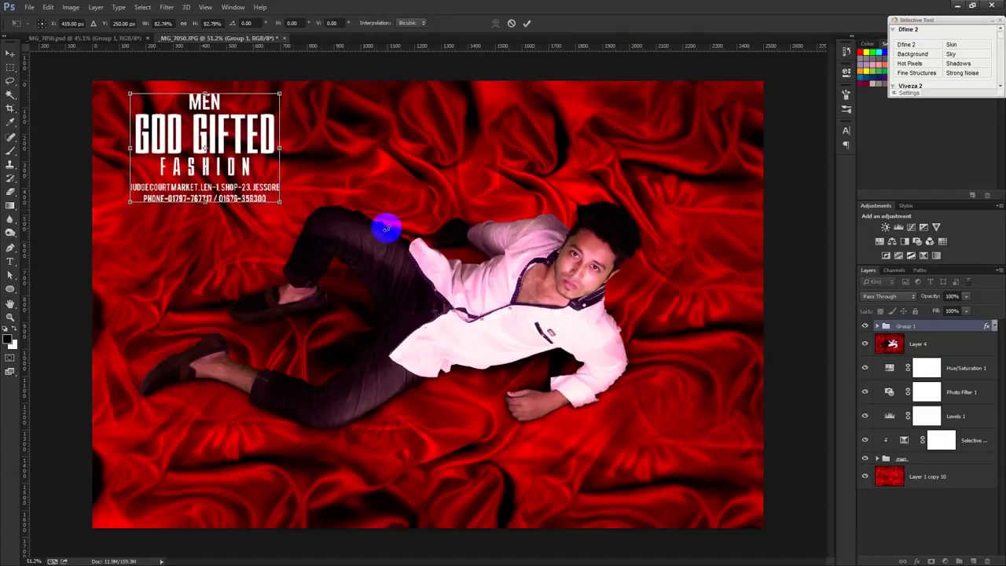
{"action": "key", "text": "Return"}
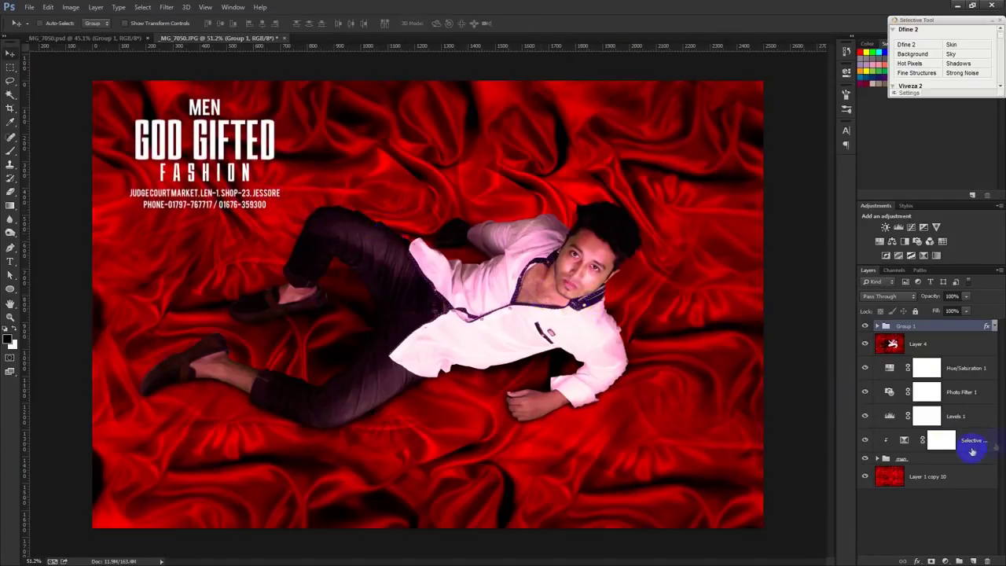
{"action": "left_click", "coordinate": [931, 345]}
{"action": "left_click", "coordinate": [947, 561]}
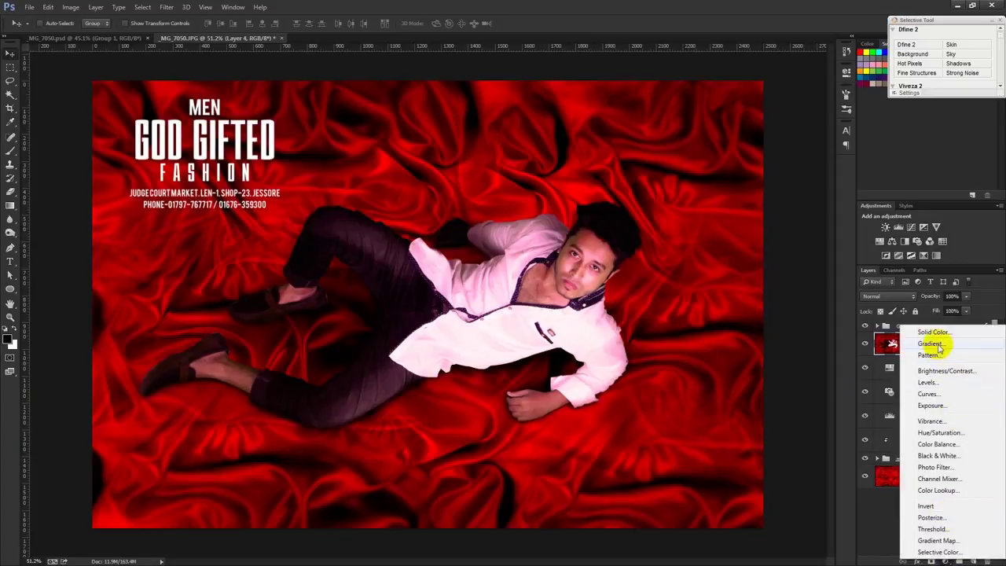
{"action": "left_click", "coordinate": [930, 344]}
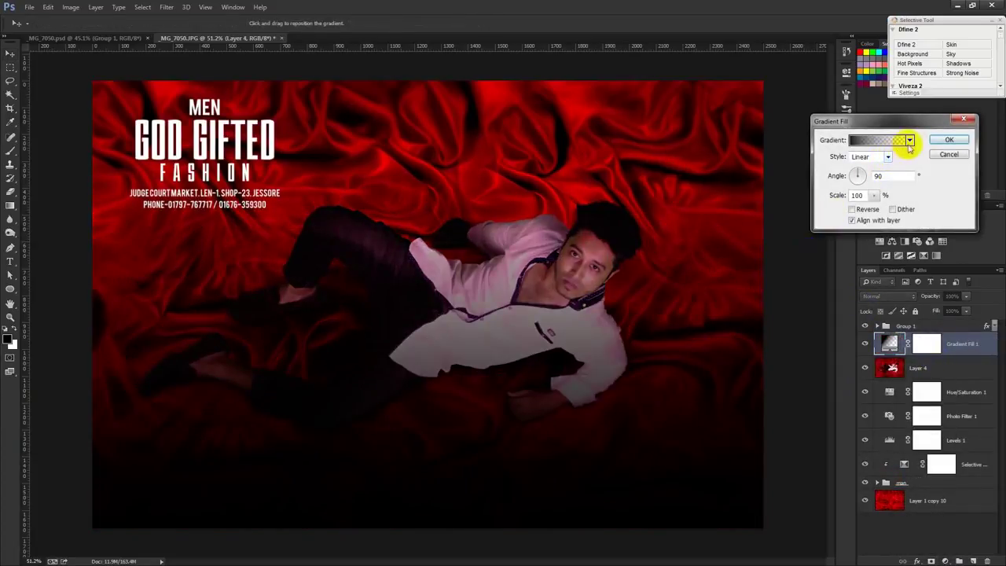
{"action": "left_click", "coordinate": [910, 141]}
{"action": "left_click", "coordinate": [884, 165]}
{"action": "left_click", "coordinate": [892, 128]}
{"action": "left_click", "coordinate": [880, 157]}
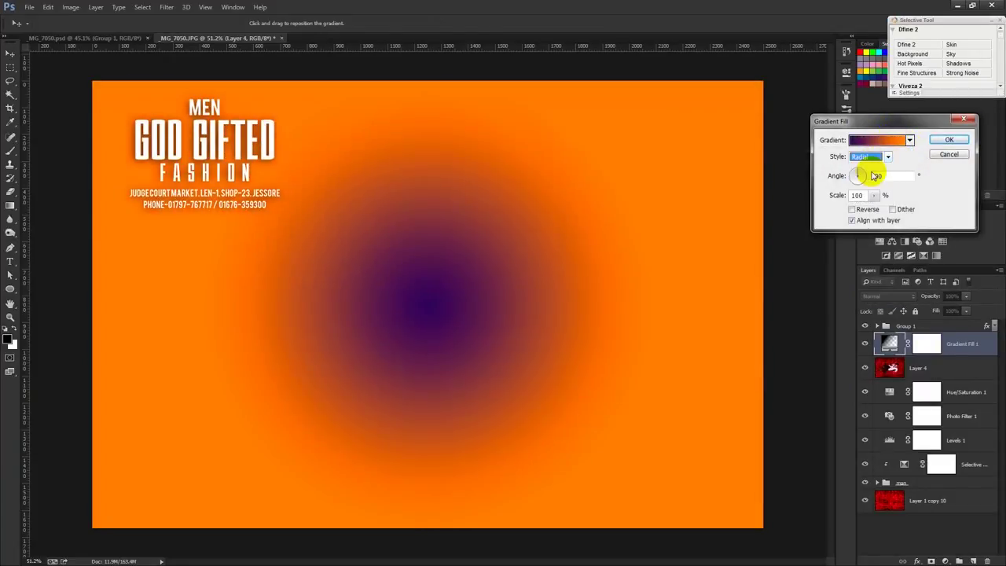
{"action": "left_click", "coordinate": [852, 209]}
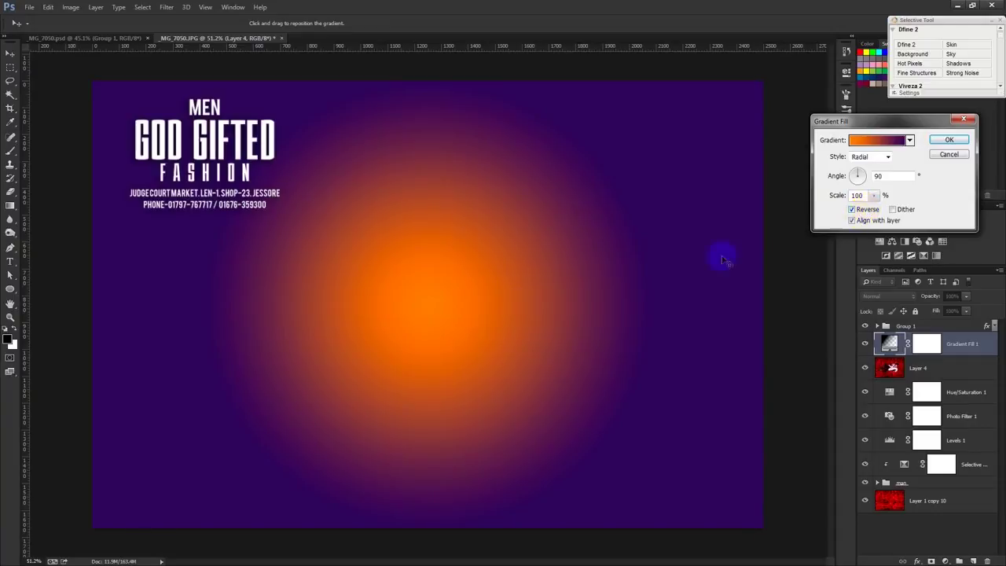
{"action": "left_click_drag", "start_coordinate": [496, 300], "coordinate": [545, 234]}
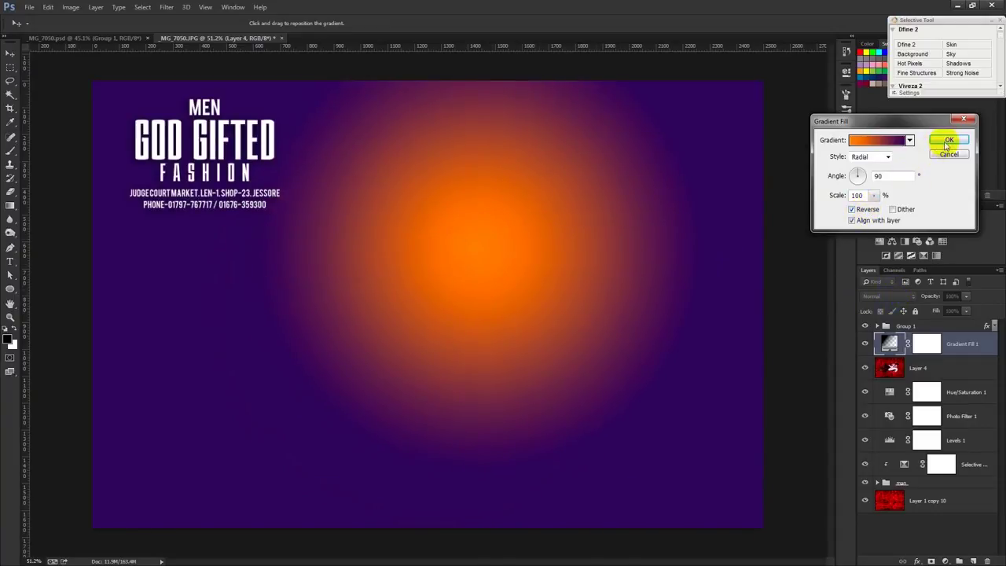
{"action": "left_click", "coordinate": [874, 196]}
{"action": "left_click_drag", "start_coordinate": [873, 206], "coordinate": [885, 206]}
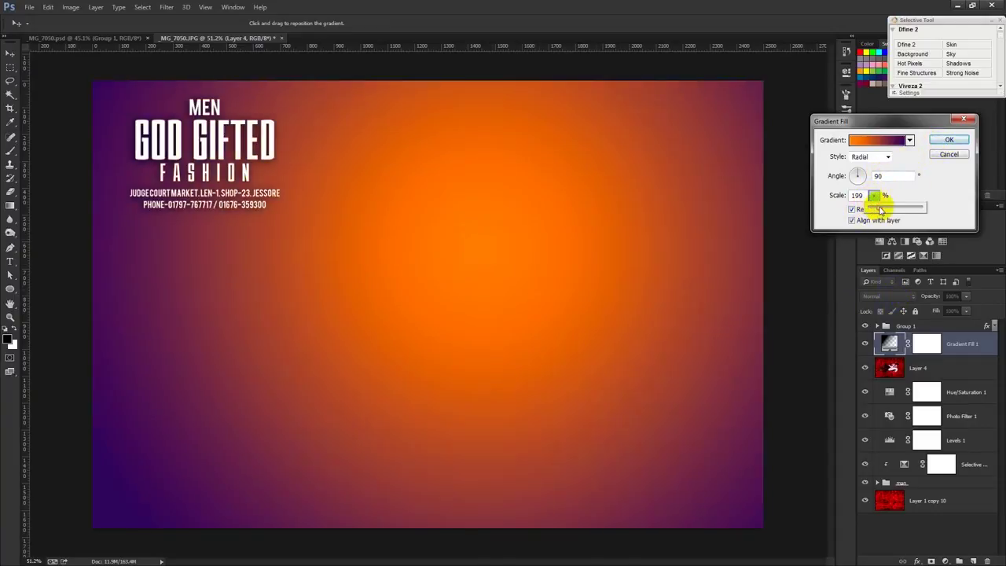
{"action": "left_click", "coordinate": [949, 140]}
{"action": "left_click", "coordinate": [911, 292]}
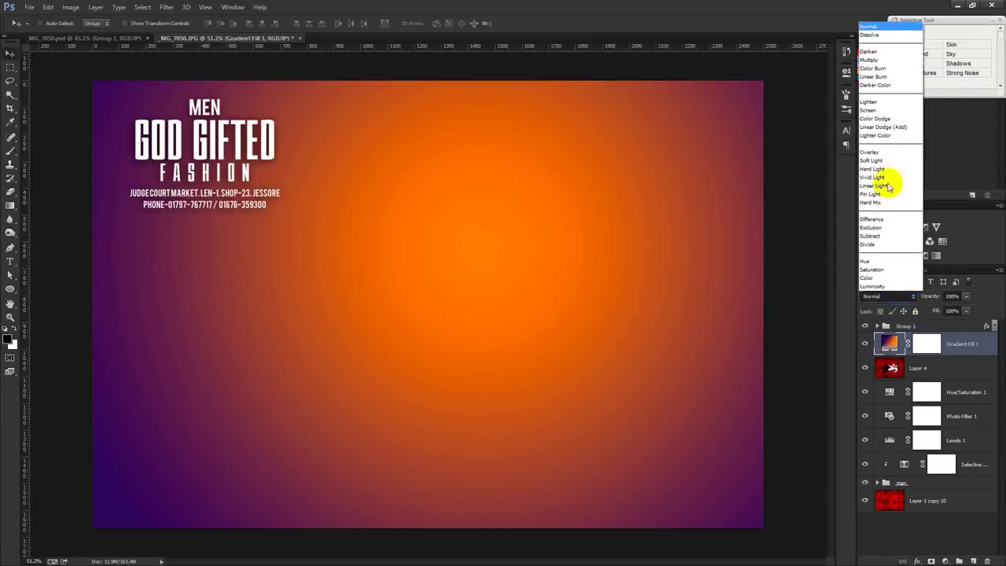
{"action": "left_click", "coordinate": [888, 163]}
{"action": "scroll", "coordinate": [894, 296], "scroll_direction": "down", "scroll_amount": 2}
{"action": "scroll", "coordinate": [894, 295], "scroll_direction": "down", "scroll_amount": 1}
{"action": "scroll", "coordinate": [894, 295], "scroll_direction": "down", "scroll_amount": 1}
{"action": "scroll", "coordinate": [894, 296], "scroll_direction": "down", "scroll_amount": 2}
{"action": "scroll", "coordinate": [894, 295], "scroll_direction": "down", "scroll_amount": 1}
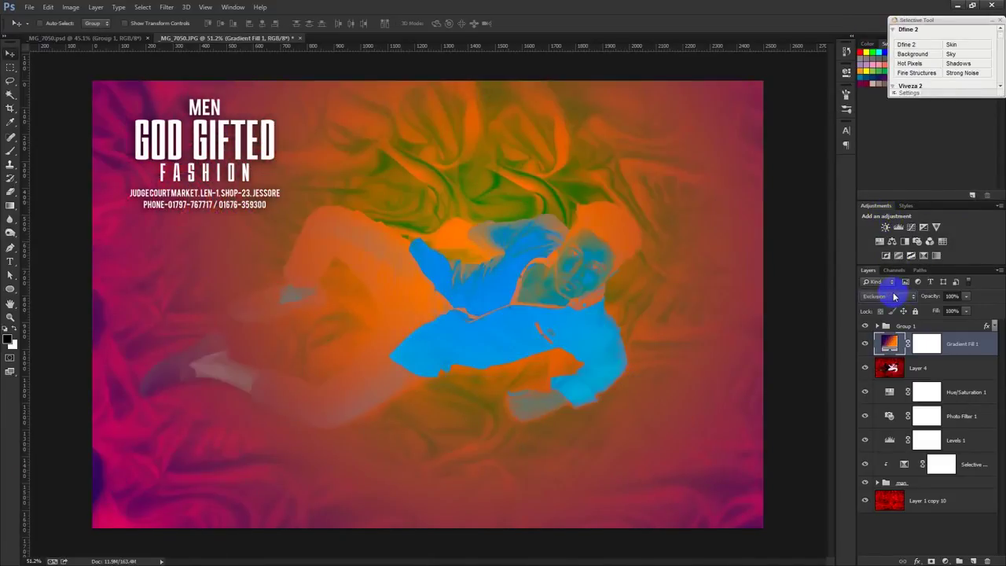
{"action": "left_click", "coordinate": [894, 296]}
{"action": "left_click", "coordinate": [880, 101]}
{"action": "scroll", "coordinate": [885, 303], "scroll_direction": "down", "scroll_amount": 1}
{"action": "scroll", "coordinate": [886, 303], "scroll_direction": "up", "scroll_amount": 1}
{"action": "scroll", "coordinate": [886, 303], "scroll_direction": "down", "scroll_amount": 1}
{"action": "scroll", "coordinate": [884, 304], "scroll_direction": "down", "scroll_amount": 1}
{"action": "scroll", "coordinate": [883, 304], "scroll_direction": "down", "scroll_amount": 1}
{"action": "scroll", "coordinate": [884, 303], "scroll_direction": "down", "scroll_amount": 1}
{"action": "scroll", "coordinate": [884, 303], "scroll_direction": "down", "scroll_amount": 3}
{"action": "scroll", "coordinate": [883, 303], "scroll_direction": "down", "scroll_amount": 2}
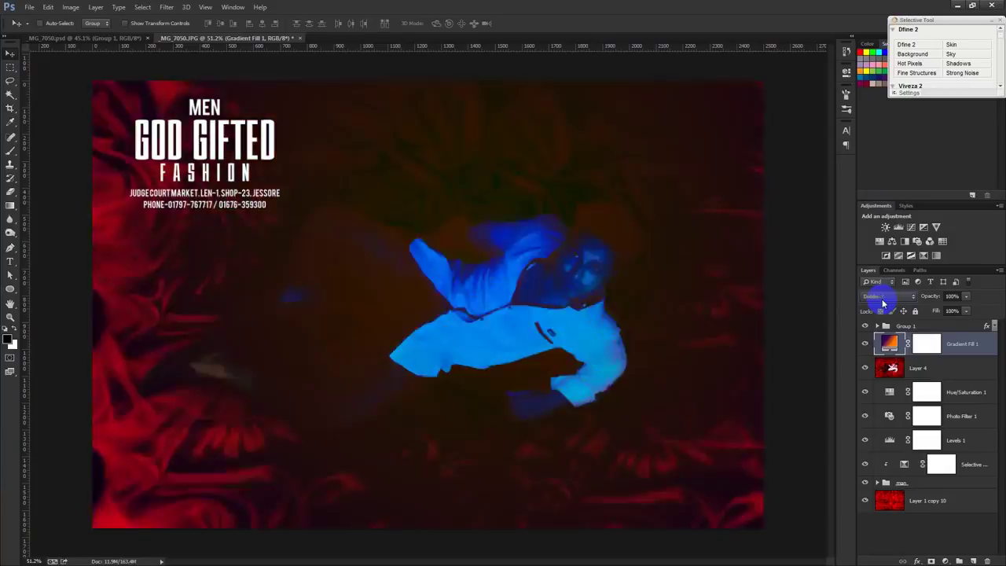
{"action": "scroll", "coordinate": [883, 303], "scroll_direction": "down", "scroll_amount": 1}
{"action": "left_click", "coordinate": [882, 303]}
{"action": "left_click", "coordinate": [879, 49]}
{"action": "scroll", "coordinate": [904, 297], "scroll_direction": "down", "scroll_amount": 1}
{"action": "scroll", "coordinate": [900, 299], "scroll_direction": "down", "scroll_amount": 1}
{"action": "scroll", "coordinate": [900, 298], "scroll_direction": "down", "scroll_amount": 2}
{"action": "scroll", "coordinate": [900, 302], "scroll_direction": "down", "scroll_amount": 2}
{"action": "scroll", "coordinate": [900, 301], "scroll_direction": "down", "scroll_amount": 2}
{"action": "scroll", "coordinate": [900, 301], "scroll_direction": "down", "scroll_amount": 2}
{"action": "scroll", "coordinate": [901, 301], "scroll_direction": "down", "scroll_amount": 1}
{"action": "scroll", "coordinate": [900, 301], "scroll_direction": "down", "scroll_amount": 2}
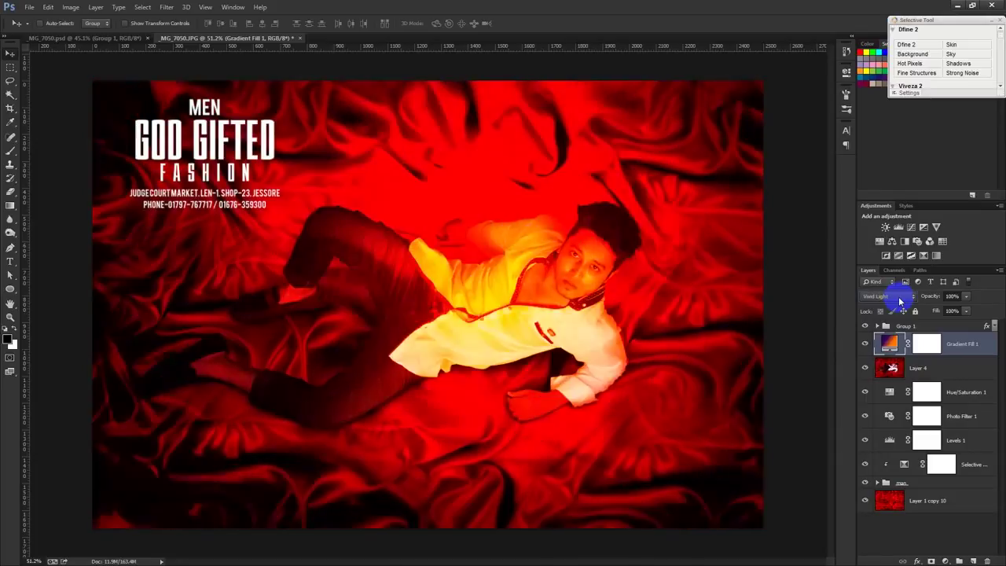
{"action": "left_click_drag", "start_coordinate": [951, 346], "coordinate": [987, 560]}
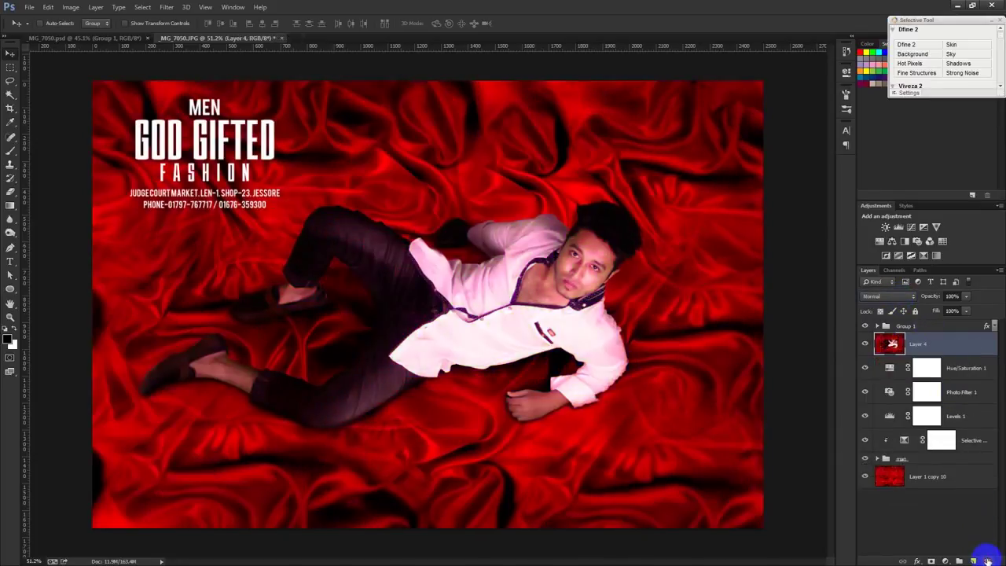